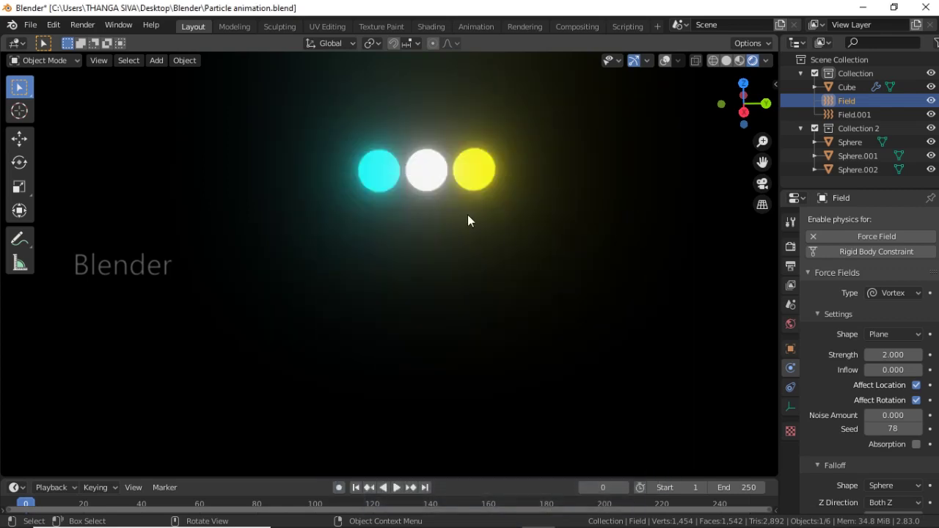
Play the swirling cyan and yellow particle animation, then rewind it to frame 0.
{"action": "key", "text": "space"}
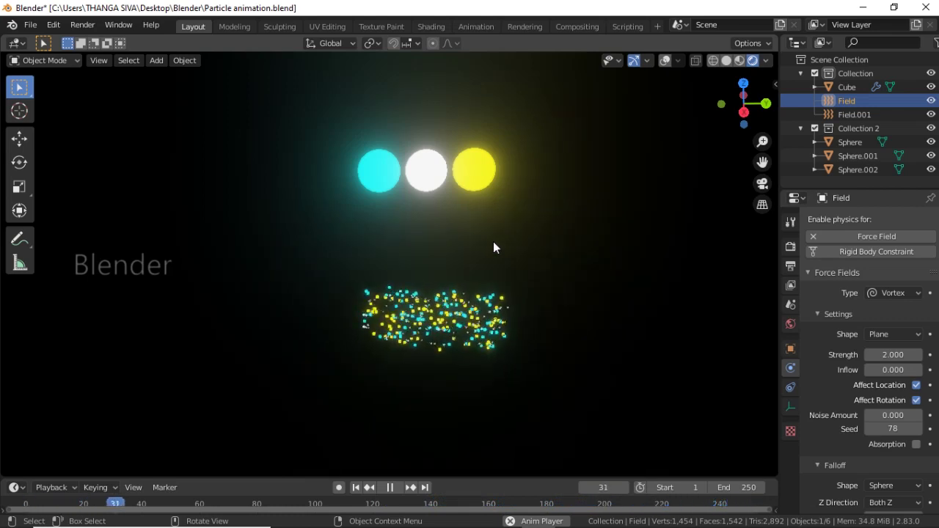
{"action": "mouse_move", "coordinate": [453, 256]}
{"action": "middle_mouse_down"}
{"action": "mouse_move", "coordinate": [369, 282]}
{"action": "mouse_move", "coordinate": [415, 260]}
{"action": "middle_mouse_up"}
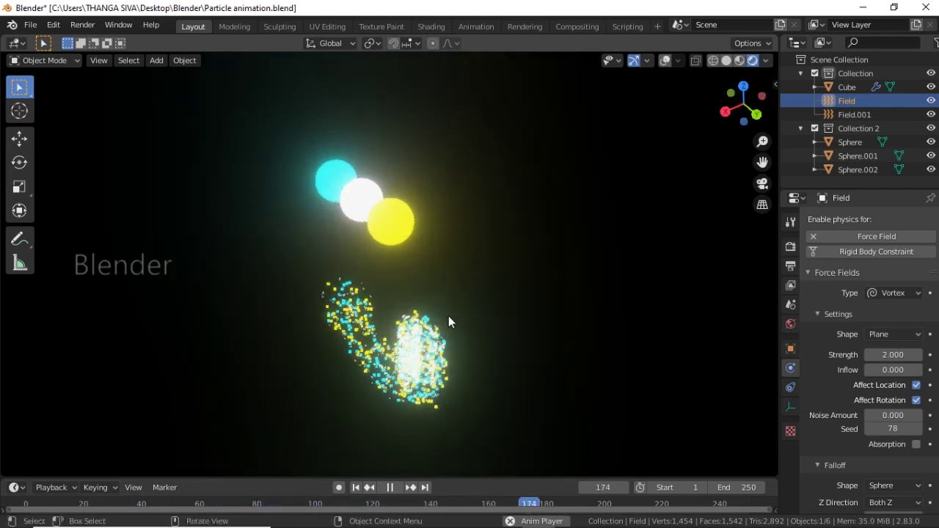
{"action": "left_click", "coordinate": [24, 505]}
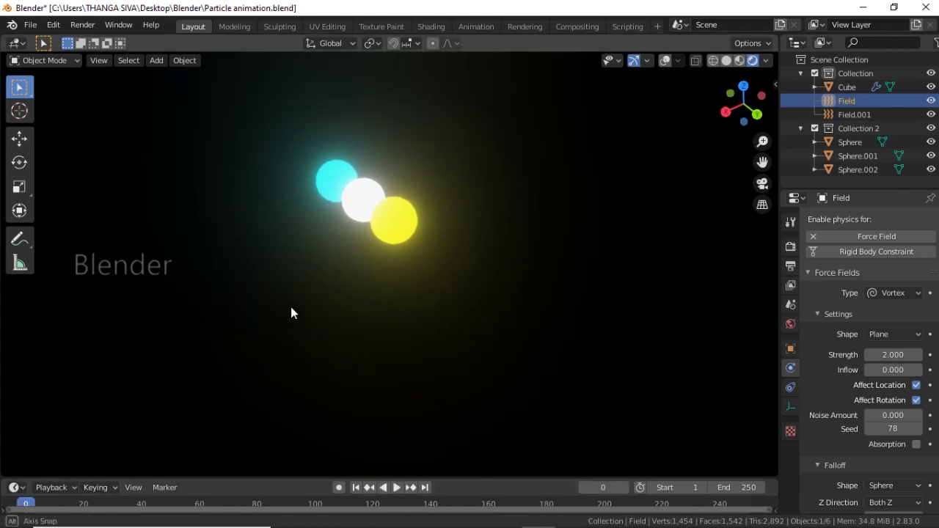
{"action": "middle_click_drag", "start_coordinate": [291, 312], "coordinate": [315, 297]}
{"action": "left_click", "coordinate": [30, 26]}
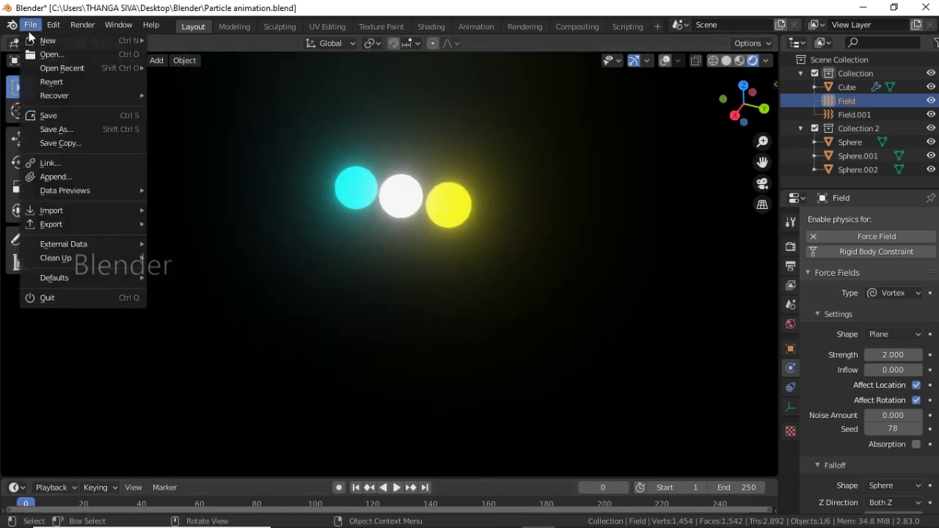
Start a new General scene without saving the current file.
{"action": "mouse_move", "coordinate": [48, 40]}
{"action": "left_click", "coordinate": [173, 39]}
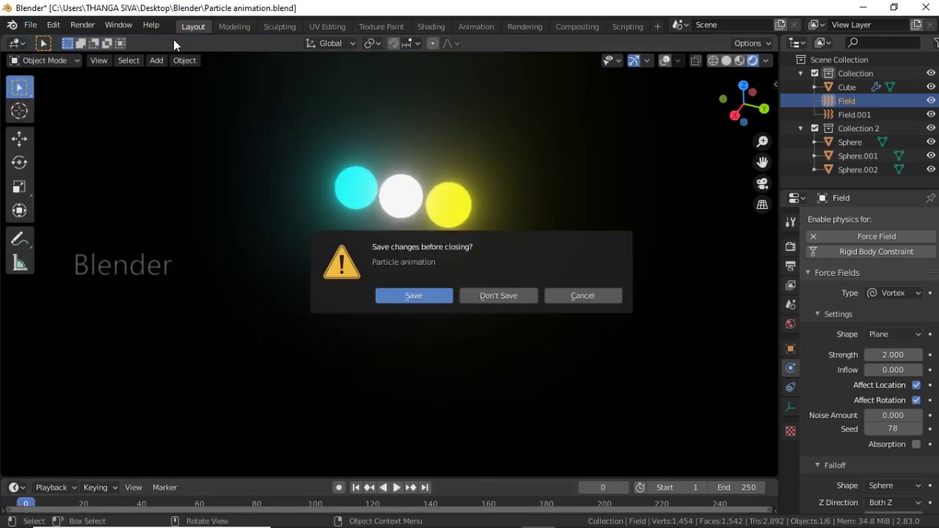
{"action": "left_click", "coordinate": [512, 296]}
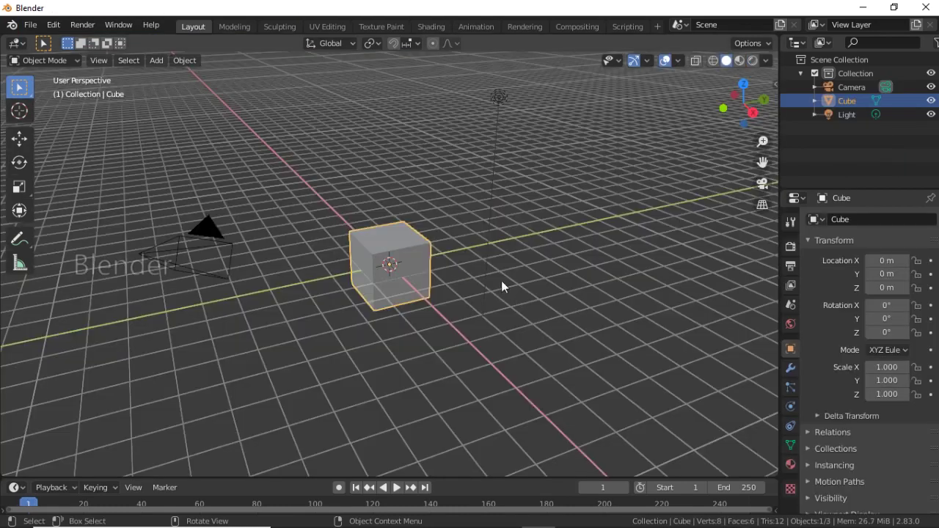
{"action": "mouse_move", "coordinate": [408, 265]}
{"action": "middle_mouse_down"}
{"action": "mouse_move", "coordinate": [416, 271]}
{"action": "mouse_move", "coordinate": [397, 266]}
{"action": "middle_mouse_up"}
{"action": "scroll", "coordinate": [400, 231], "scroll_direction": "down", "scroll_amount": 3}
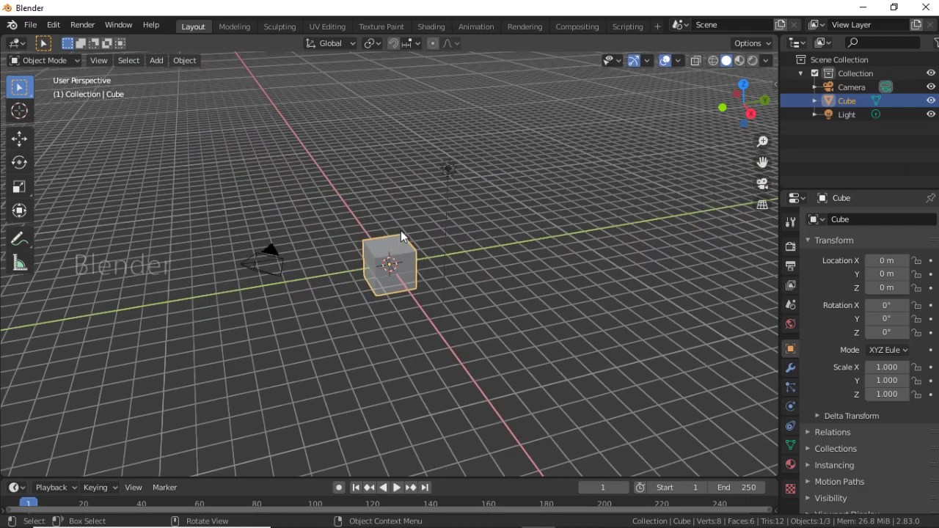
{"action": "scroll", "coordinate": [401, 230], "scroll_direction": "up", "scroll_amount": 3}
{"action": "scroll", "coordinate": [401, 230], "scroll_direction": "down", "scroll_amount": 1}
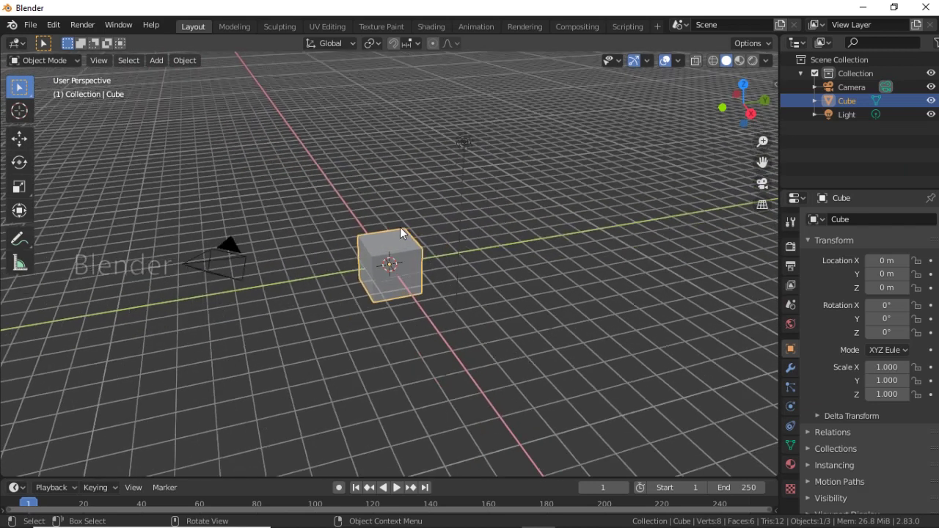
Delete the default light, select the cube and switch the viewport to Rendered shading.
{"action": "left_click", "coordinate": [464, 149]}
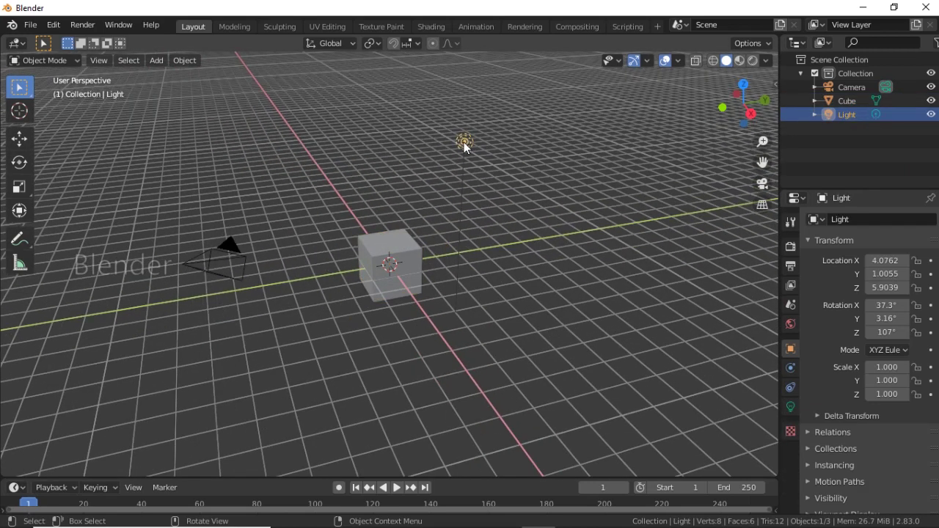
{"action": "key", "text": "Delete"}
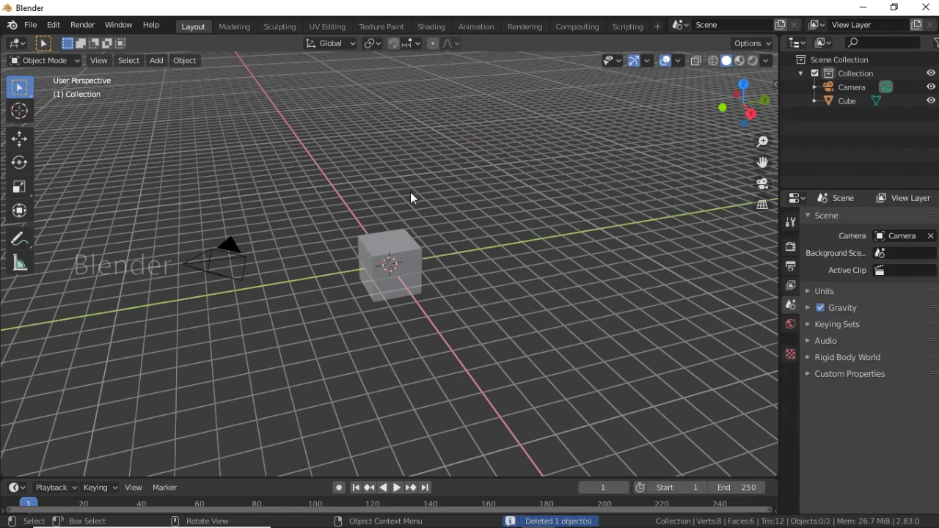
{"action": "middle_click_drag", "start_coordinate": [420, 218], "coordinate": [407, 227]}
{"action": "left_click", "coordinate": [390, 265]}
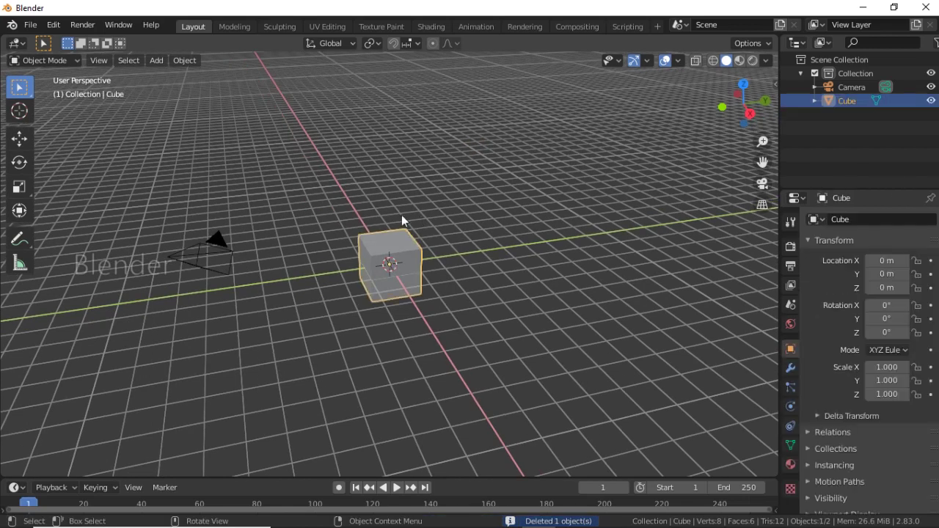
{"action": "left_click", "coordinate": [753, 61]}
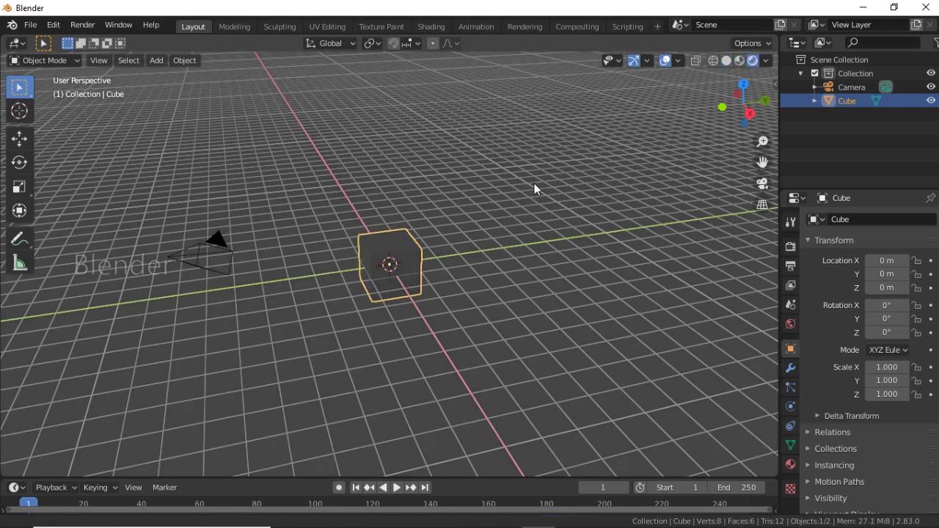
Lower the World Color value to about 0.21 for a nearly black background.
{"action": "middle_click_drag", "start_coordinate": [534, 183], "coordinate": [544, 178], "text": "shift"}
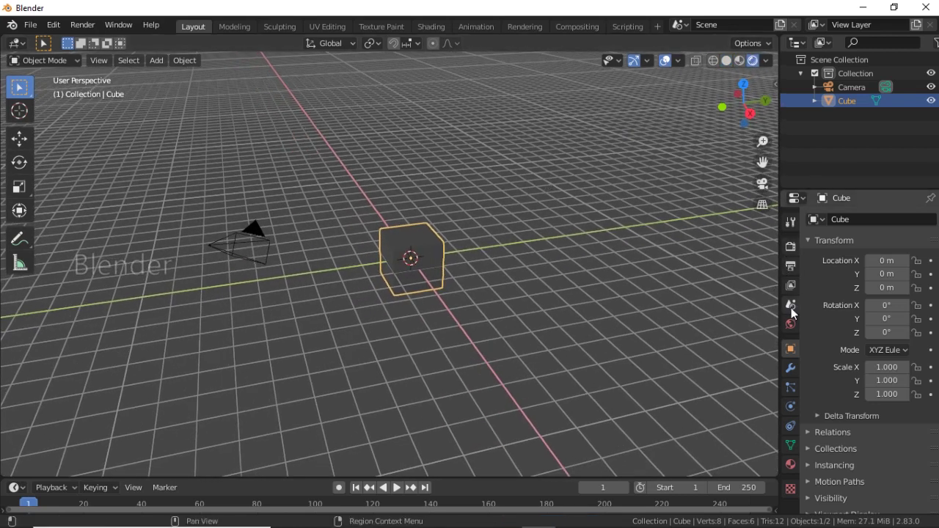
{"action": "left_click", "coordinate": [791, 248]}
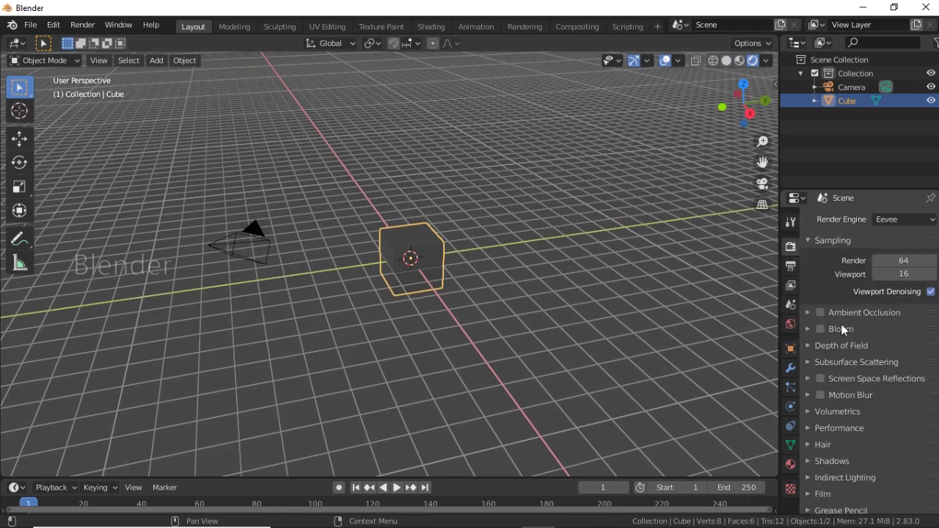
{"action": "left_click", "coordinate": [790, 325]}
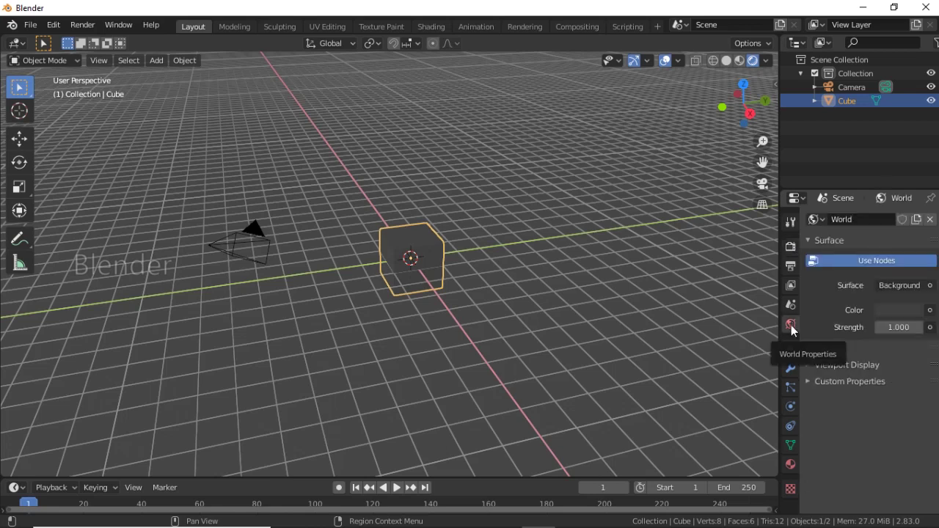
{"action": "left_click", "coordinate": [890, 309]}
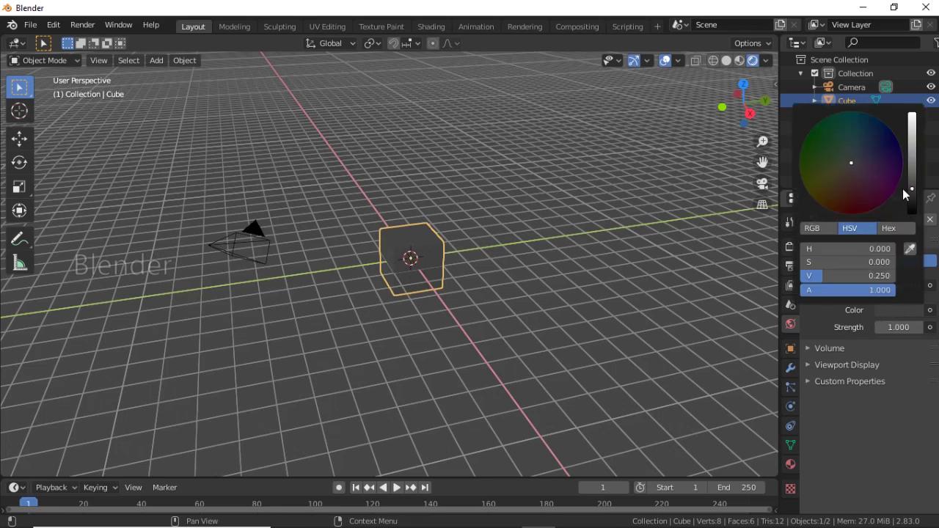
{"action": "left_click_drag", "start_coordinate": [913, 189], "coordinate": [912, 213]}
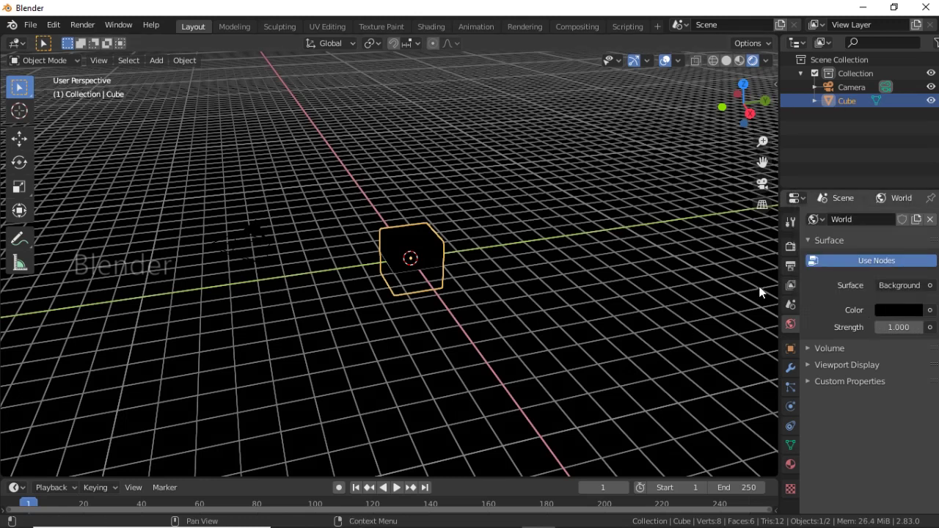
{"action": "mouse_move", "coordinate": [442, 247]}
{"action": "middle_mouse_down"}
{"action": "mouse_move", "coordinate": [438, 230]}
{"action": "mouse_move", "coordinate": [444, 235]}
{"action": "middle_mouse_up"}
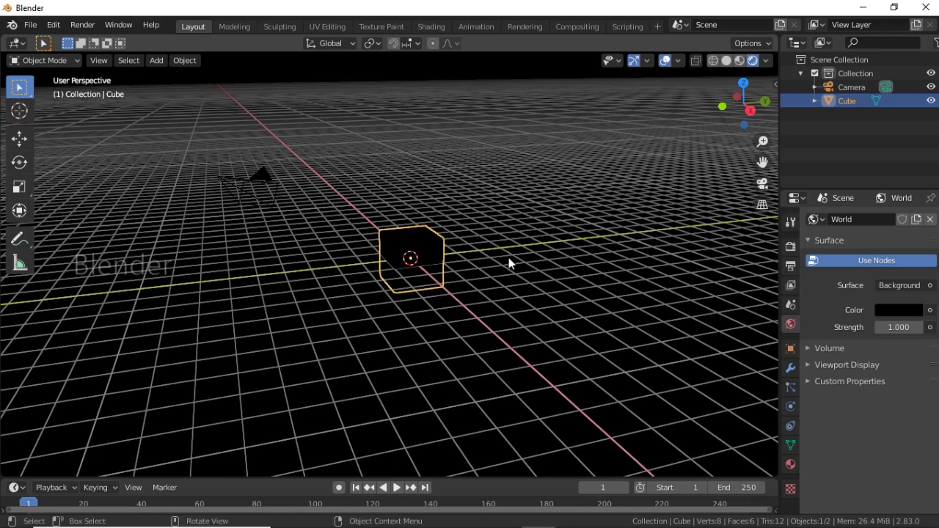
{"action": "left_click", "coordinate": [509, 263]}
{"action": "left_click", "coordinate": [412, 240]}
{"action": "left_click", "coordinate": [451, 176]}
{"action": "middle_click_drag", "start_coordinate": [451, 176], "coordinate": [453, 196]}
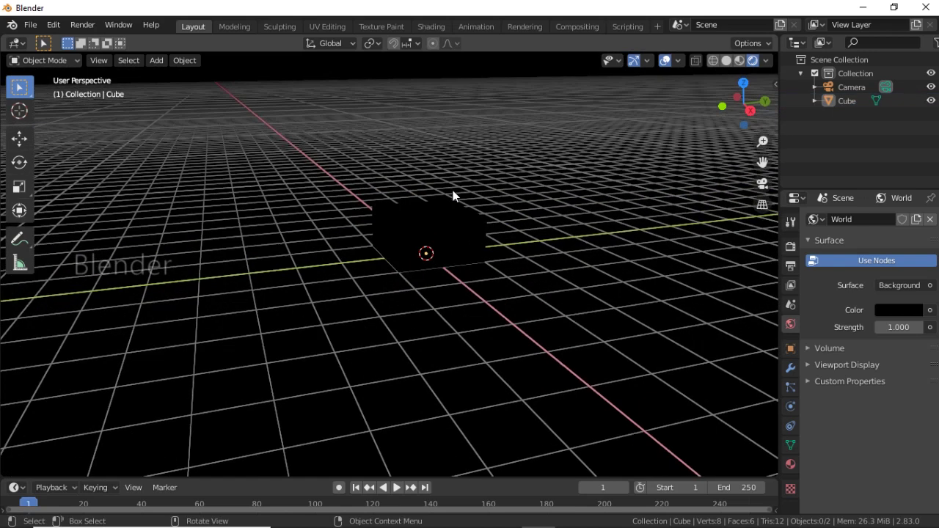
Set the cube's material surface to a white Emission shader with strength 5.000.
{"action": "left_click", "coordinate": [432, 226]}
{"action": "left_click", "coordinate": [790, 463]}
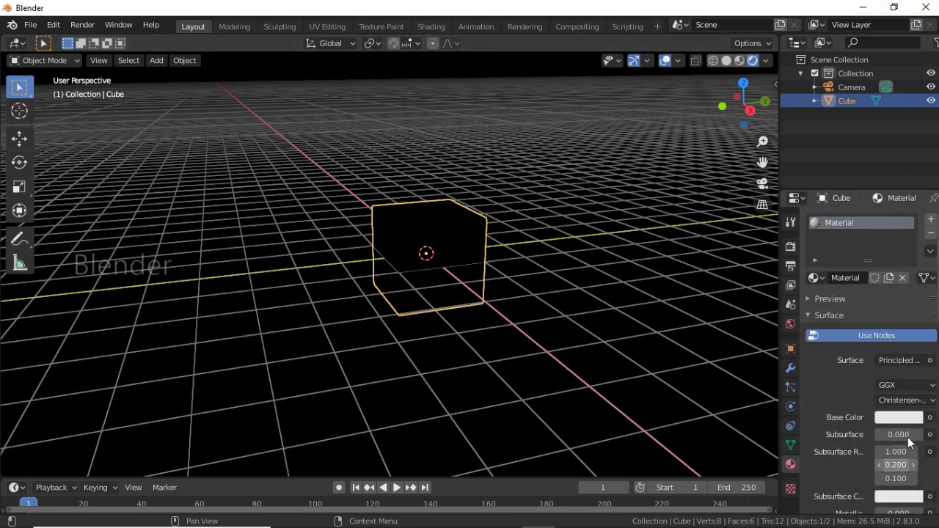
{"action": "left_click", "coordinate": [900, 359]}
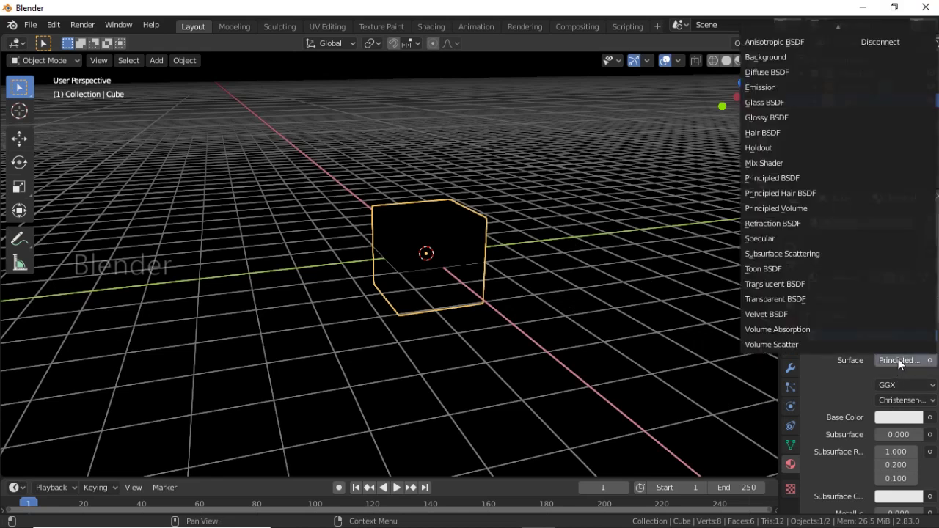
{"action": "left_click", "coordinate": [763, 88]}
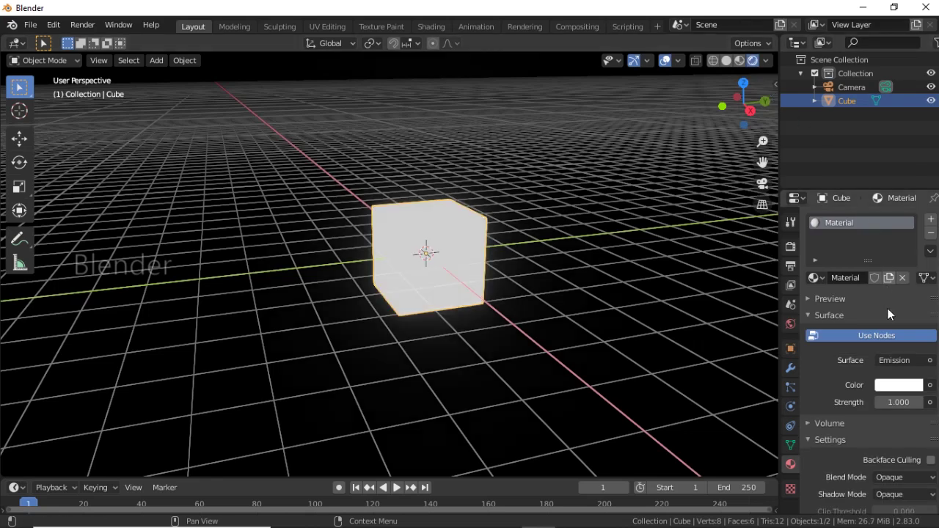
{"action": "left_click", "coordinate": [899, 402]}
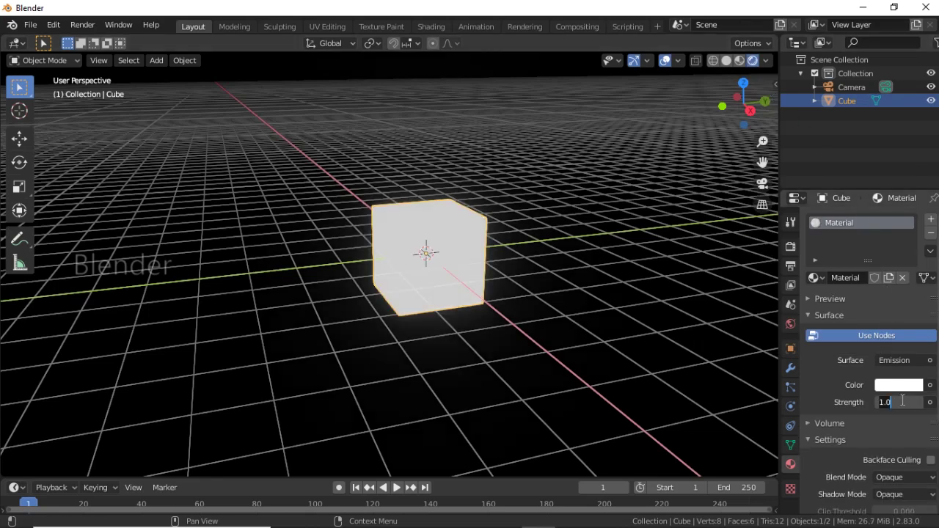
{"action": "type", "text": "5"}
{"action": "key", "text": "Return"}
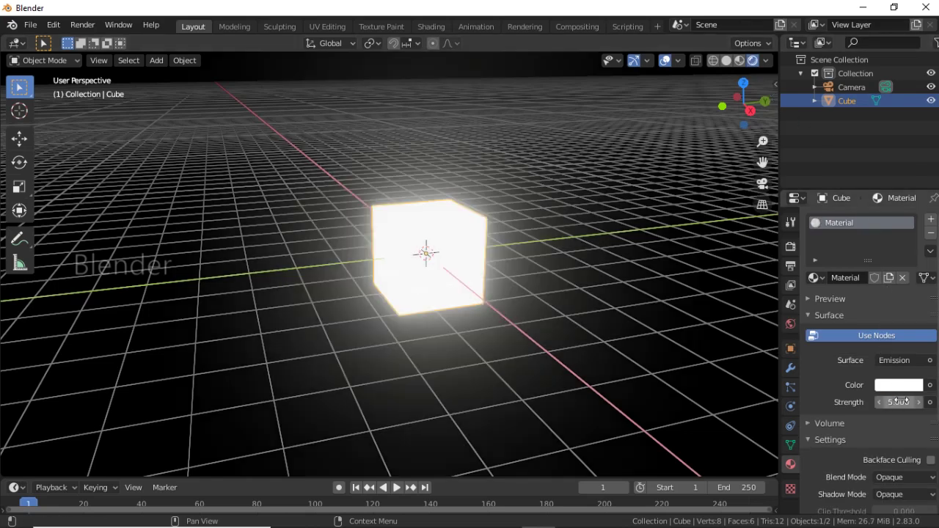
Toggle Bloom off and back on in Render Properties to compare the glow.
{"action": "mouse_move", "coordinate": [485, 245]}
{"action": "middle_mouse_down"}
{"action": "mouse_move", "coordinate": [483, 258]}
{"action": "mouse_move", "coordinate": [477, 253]}
{"action": "middle_mouse_up"}
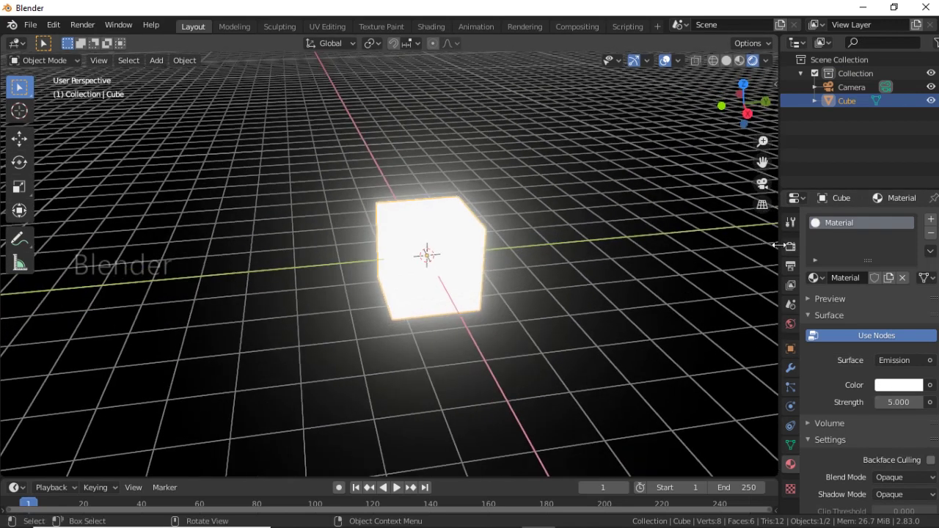
{"action": "left_click", "coordinate": [790, 245]}
{"action": "left_click", "coordinate": [821, 329]}
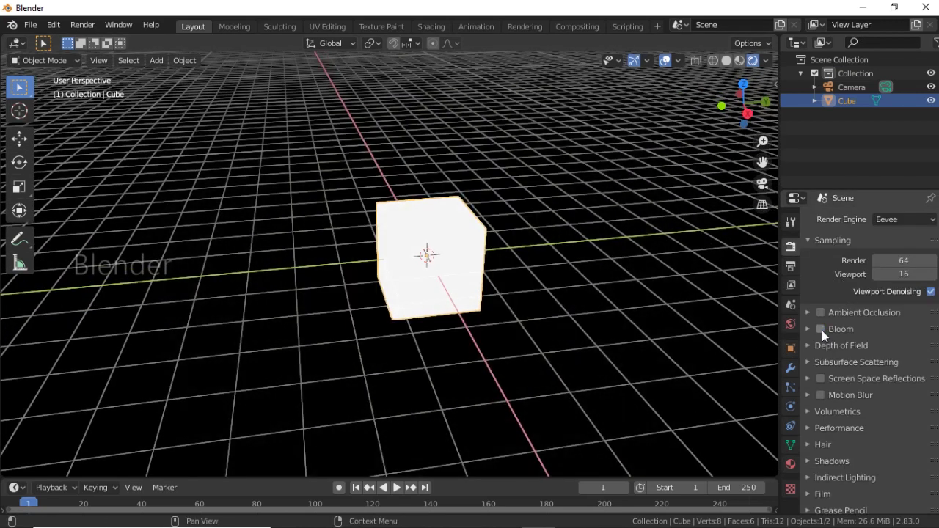
{"action": "left_click", "coordinate": [821, 329]}
{"action": "mouse_move", "coordinate": [330, 251]}
{"action": "middle_mouse_down"}
{"action": "mouse_move", "coordinate": [326, 241]}
{"action": "mouse_move", "coordinate": [418, 258]}
{"action": "mouse_move", "coordinate": [408, 262]}
{"action": "mouse_move", "coordinate": [412, 246]}
{"action": "mouse_move", "coordinate": [472, 155]}
{"action": "middle_mouse_up"}
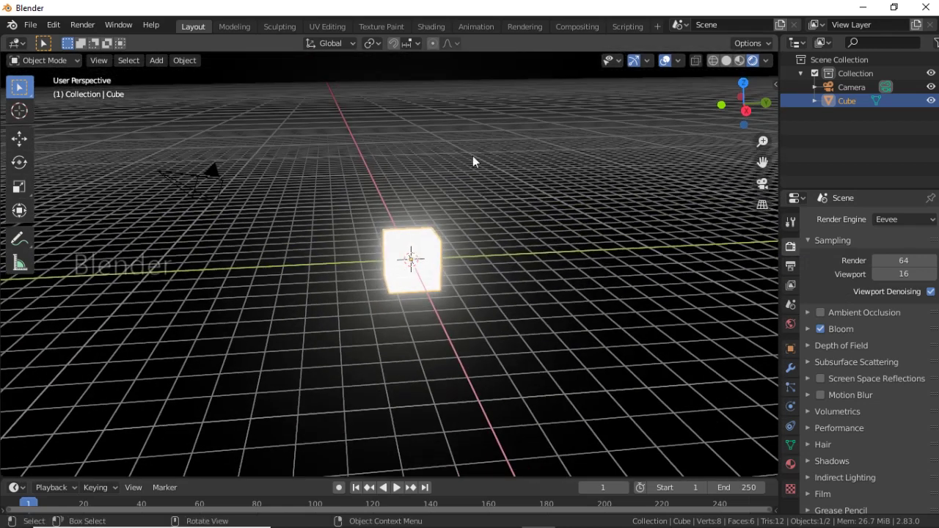
Add a particle system to the cube, try the Hair type, then return to Emitter.
{"action": "left_click", "coordinate": [472, 156]}
{"action": "left_click", "coordinate": [405, 266]}
{"action": "middle_click_drag", "start_coordinate": [430, 237], "coordinate": [428, 233]}
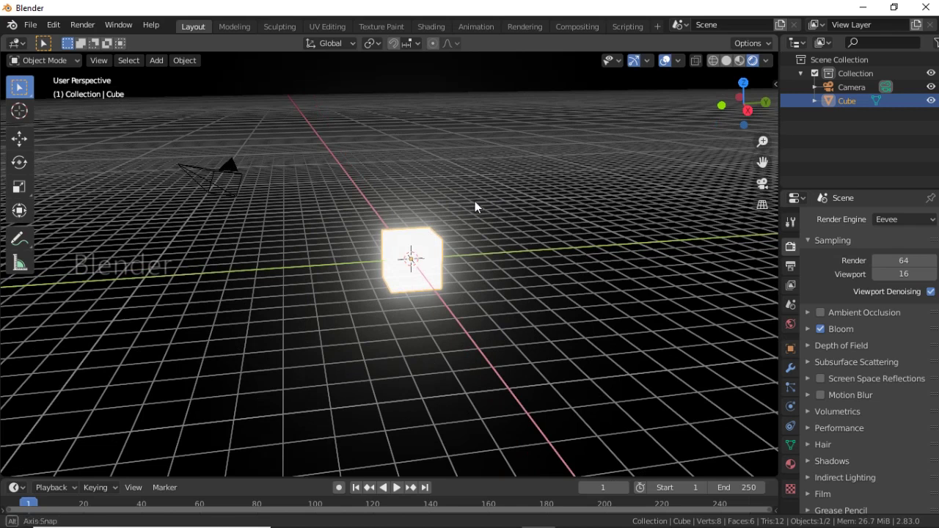
{"action": "middle_click_drag", "start_coordinate": [475, 205], "coordinate": [602, 283]}
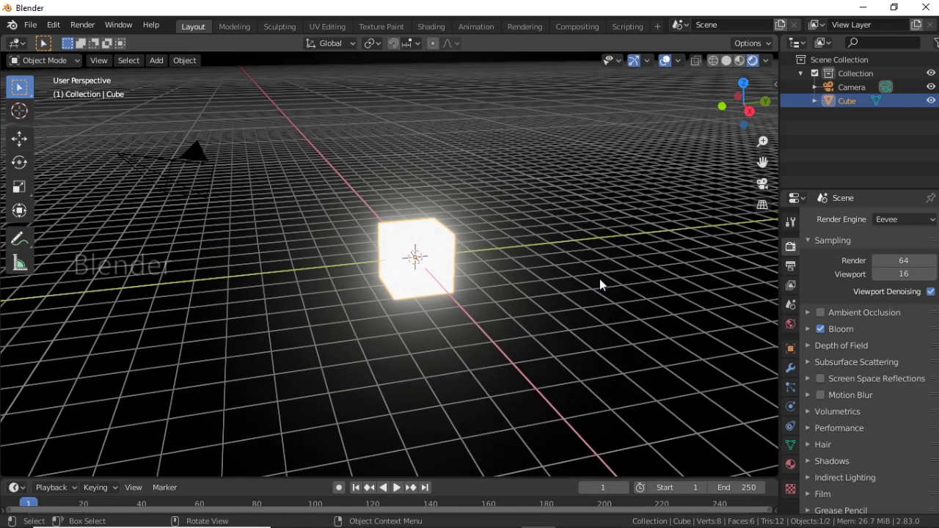
{"action": "left_click", "coordinate": [792, 390]}
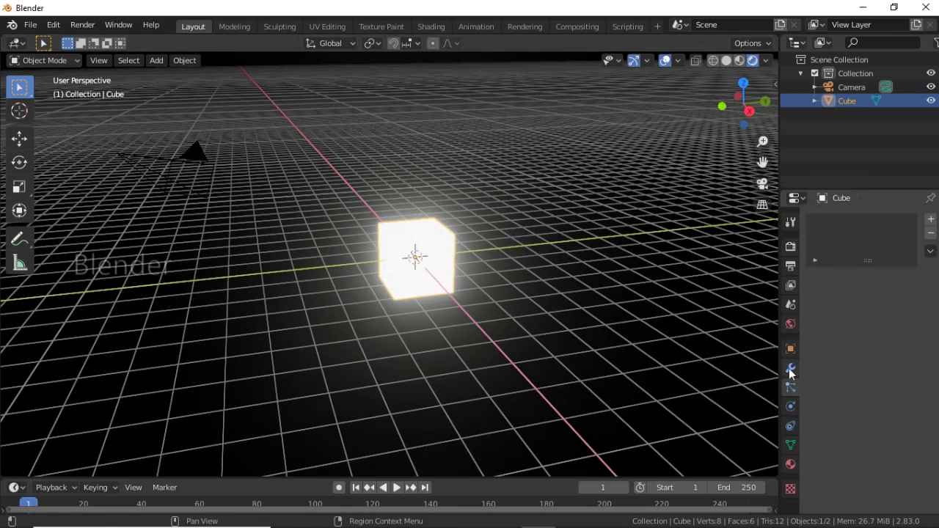
{"action": "left_click", "coordinate": [930, 221]}
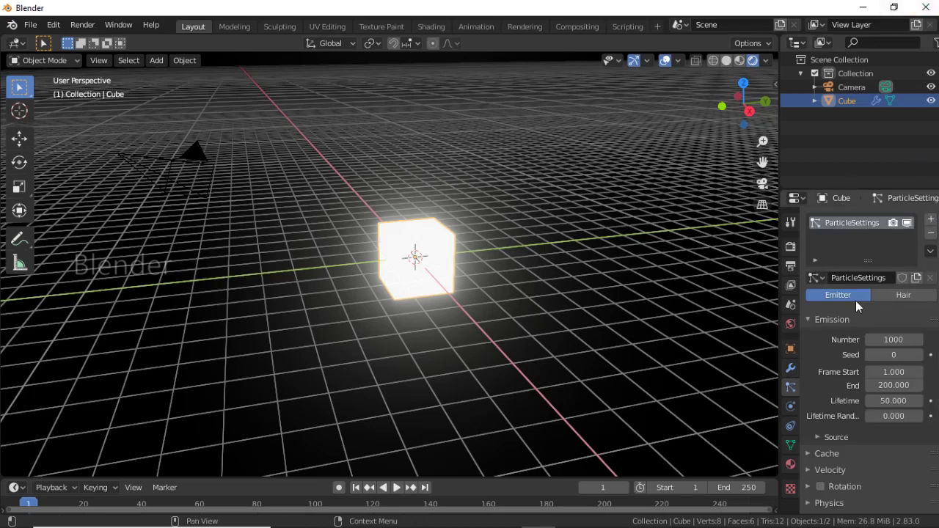
{"action": "left_click", "coordinate": [903, 294]}
{"action": "mouse_move", "coordinate": [741, 294]}
{"action": "middle_mouse_down"}
{"action": "mouse_move", "coordinate": [478, 237]}
{"action": "mouse_move", "coordinate": [508, 190]}
{"action": "mouse_move", "coordinate": [474, 216]}
{"action": "mouse_move", "coordinate": [763, 296]}
{"action": "middle_mouse_up"}
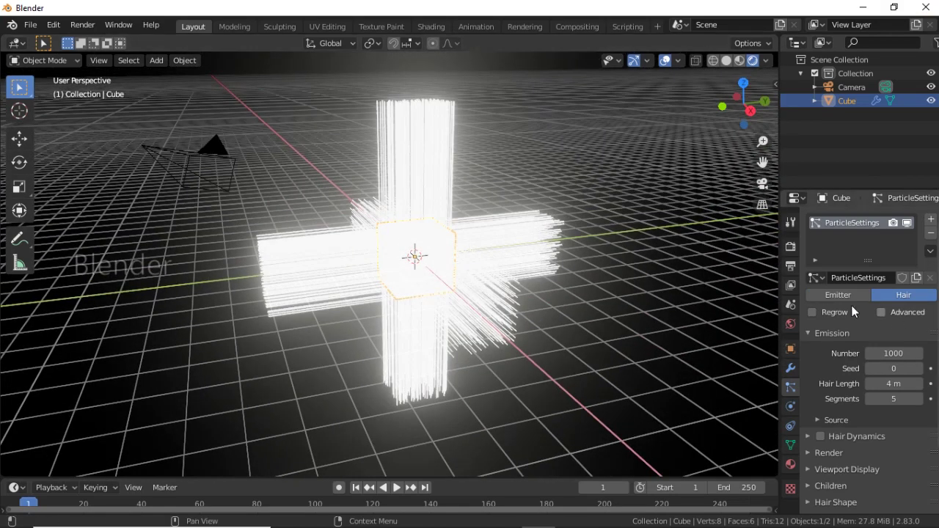
{"action": "left_click", "coordinate": [822, 294]}
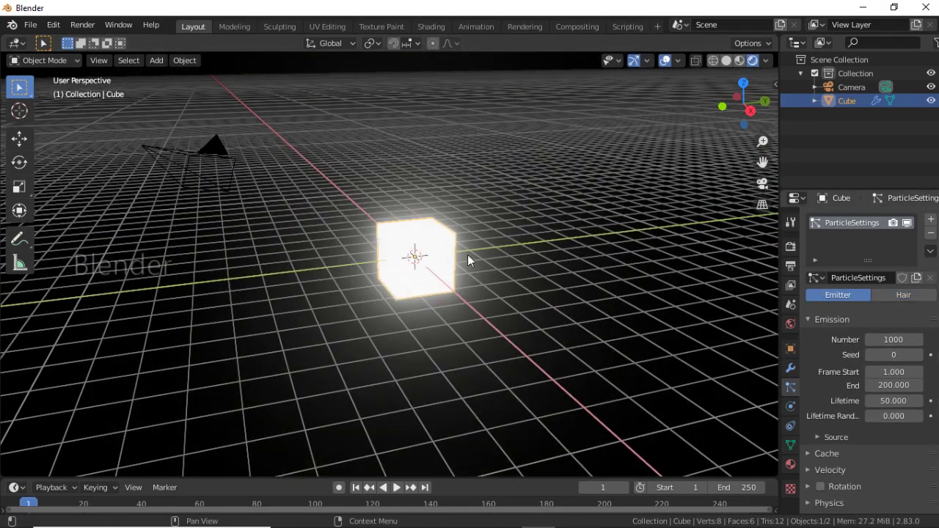
Preview the particles, remove and re-add the cube's particle system, and rewind to frame 0.
{"action": "key", "text": "space"}
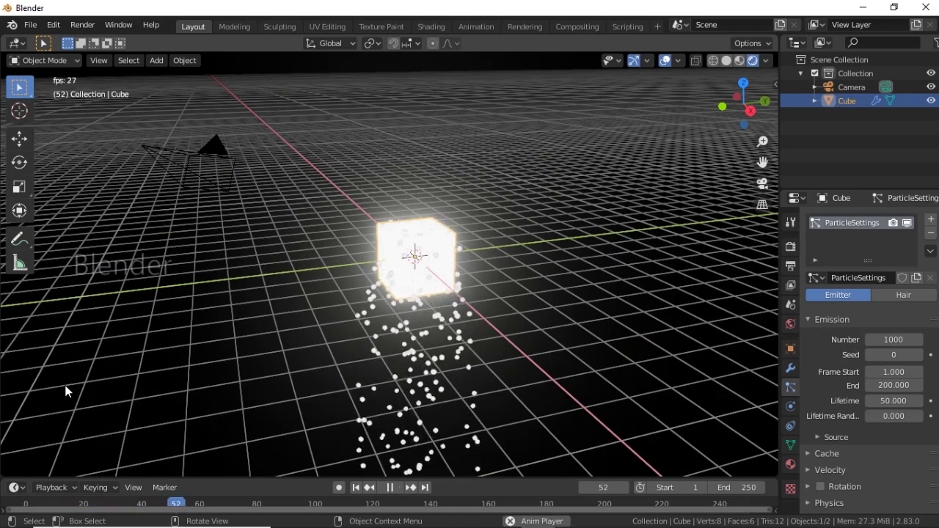
{"action": "key", "text": "space"}
{"action": "left_click", "coordinate": [28, 506]}
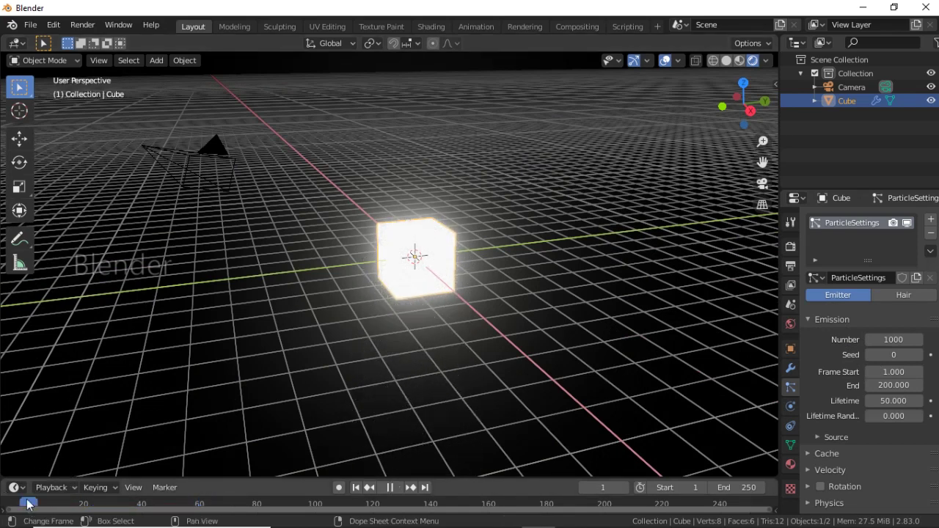
{"action": "left_click", "coordinate": [930, 233]}
{"action": "left_click", "coordinate": [930, 220]}
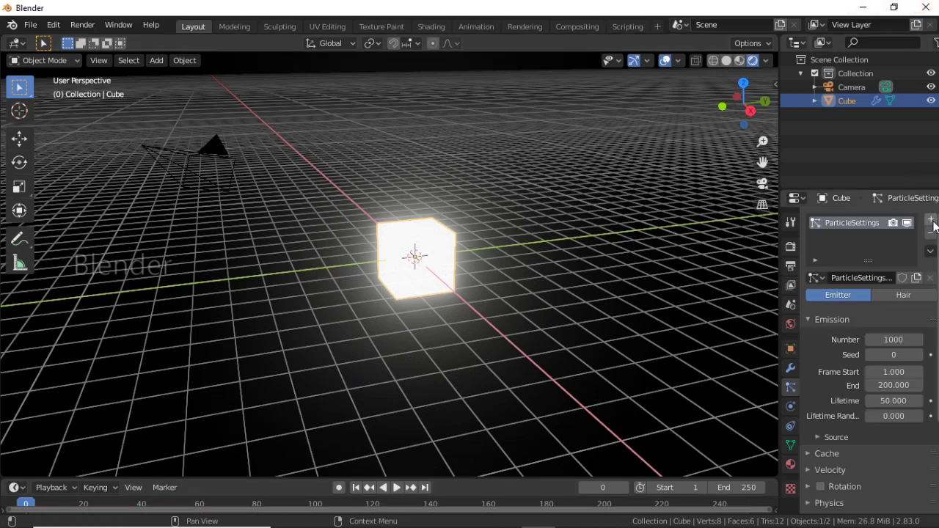
{"action": "key", "text": "space"}
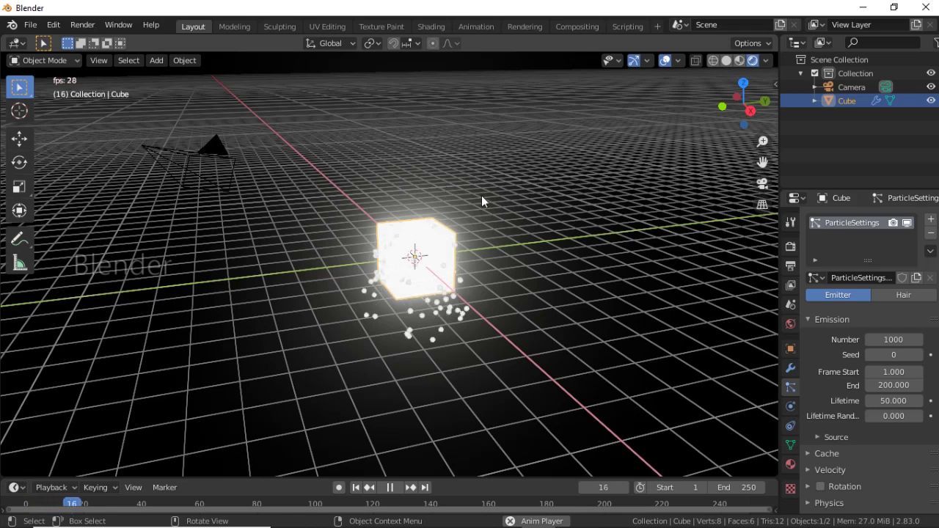
{"action": "left_click", "coordinate": [495, 182]}
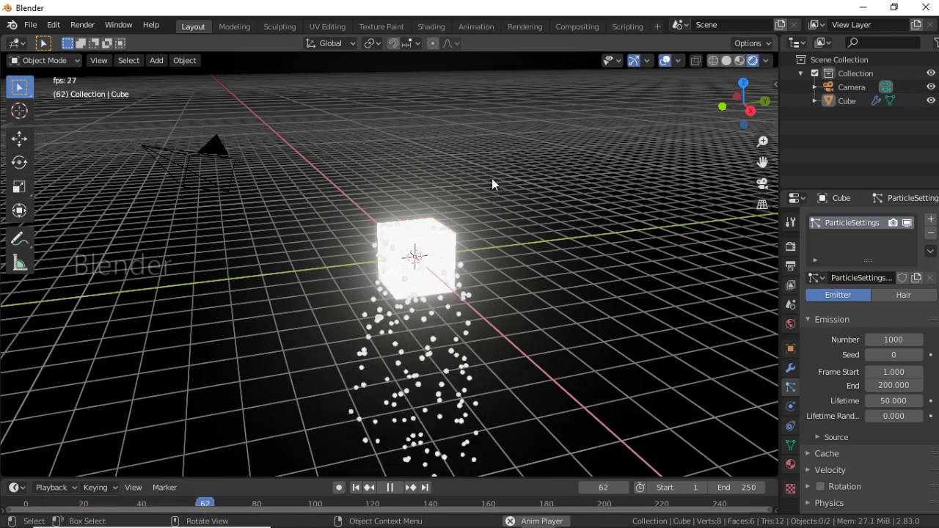
{"action": "key", "text": "space"}
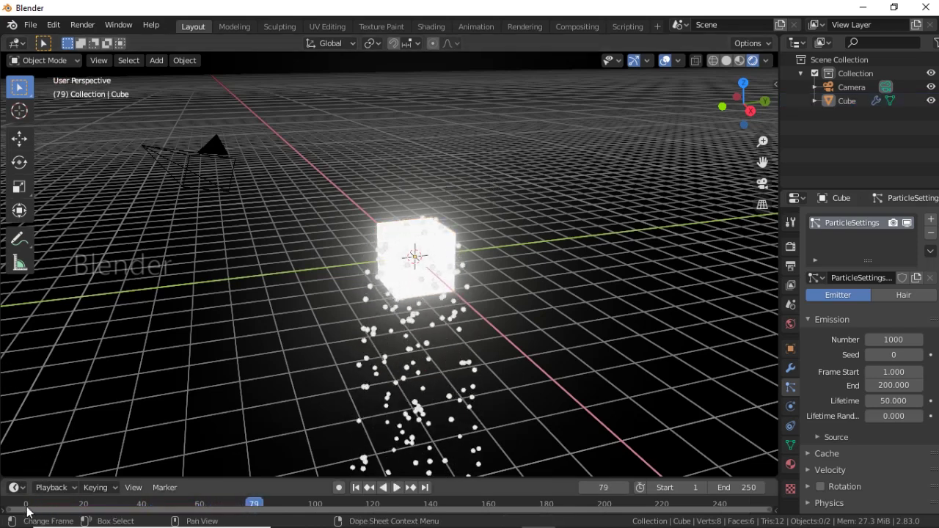
{"action": "left_click", "coordinate": [26, 505]}
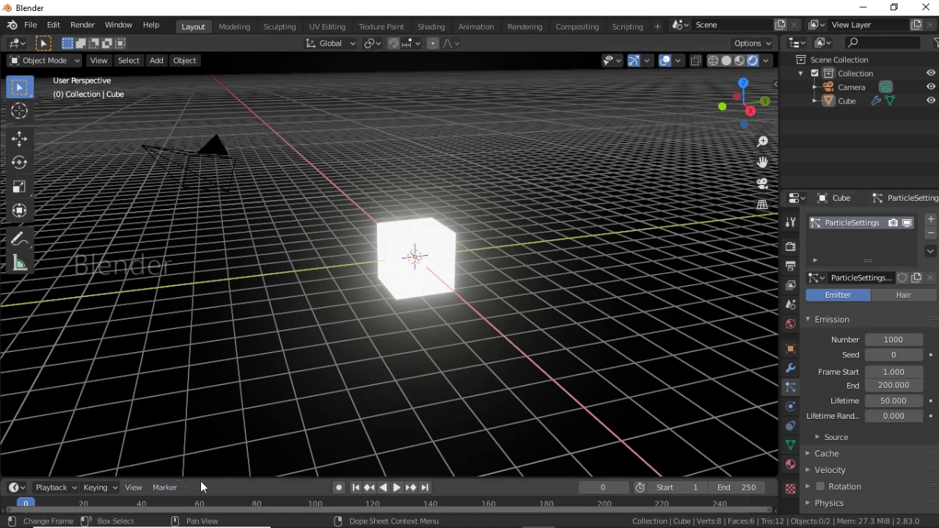
Enlarge the timeline and scrub through frames 12, 45 and 60, then play in reverse.
{"action": "left_click_drag", "start_coordinate": [210, 477], "coordinate": [210, 451]}
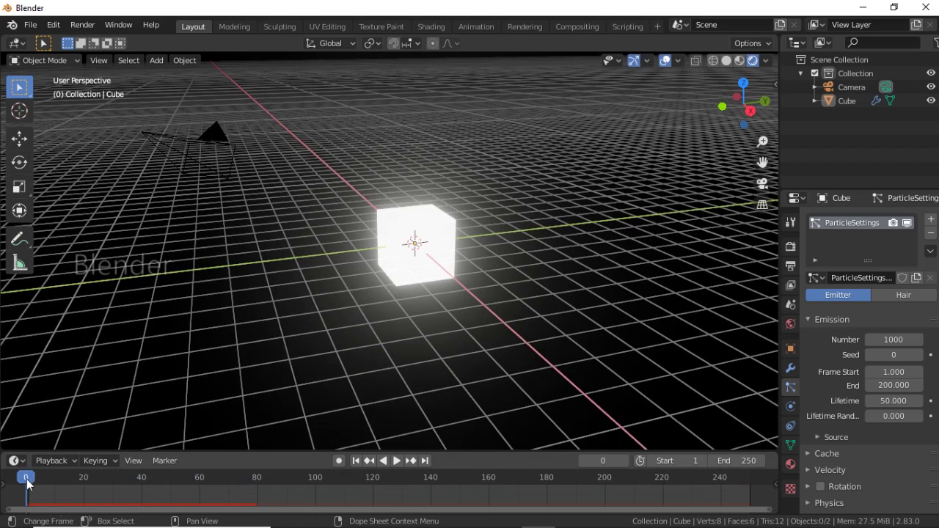
{"action": "mouse_move", "coordinate": [26, 482]}
{"action": "left_mouse_down"}
{"action": "mouse_move", "coordinate": [91, 484]}
{"action": "mouse_move", "coordinate": [61, 480]}
{"action": "left_mouse_up"}
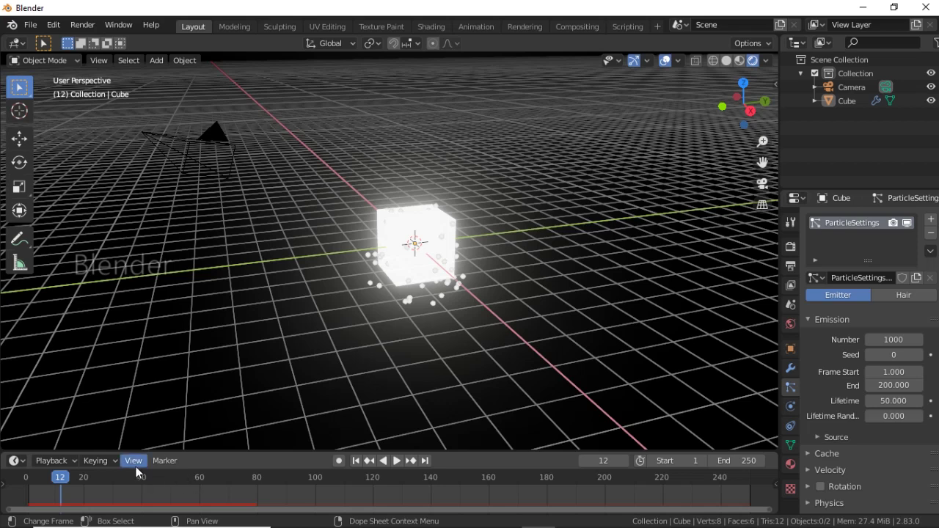
{"action": "left_click", "coordinate": [159, 480]}
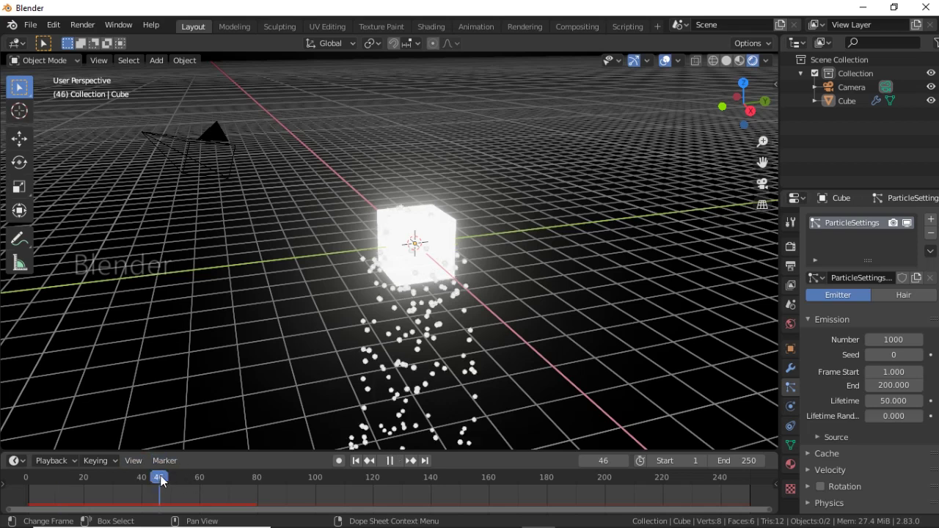
{"action": "left_click", "coordinate": [199, 476]}
{"action": "key", "text": "shift+ctrl+space"}
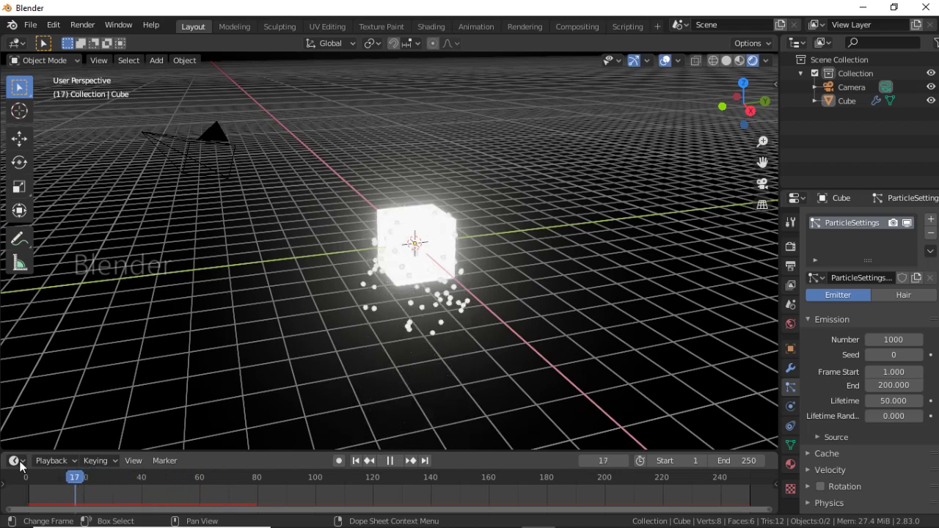
{"action": "mouse_move", "coordinate": [73, 477]}
{"action": "left_mouse_down"}
{"action": "mouse_move", "coordinate": [26, 476]}
{"action": "mouse_move", "coordinate": [87, 467]}
{"action": "left_mouse_up"}
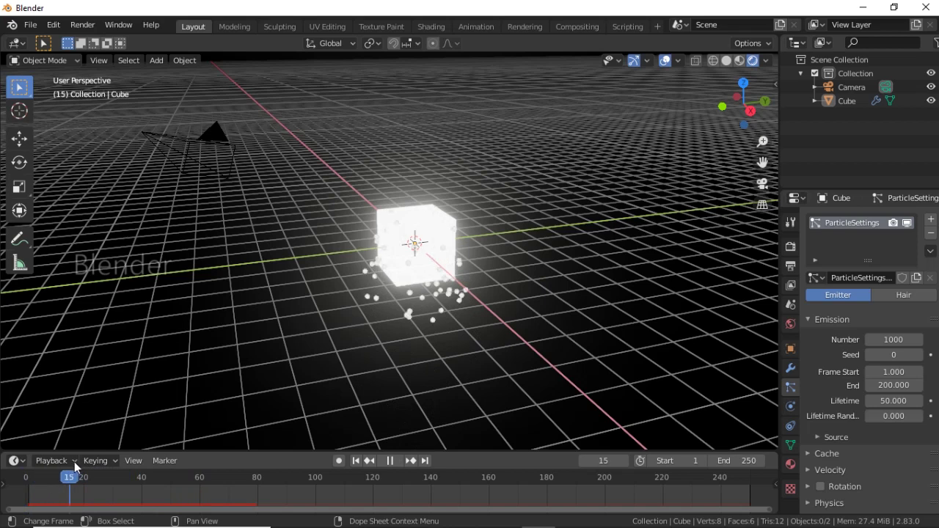
{"action": "key", "text": "space"}
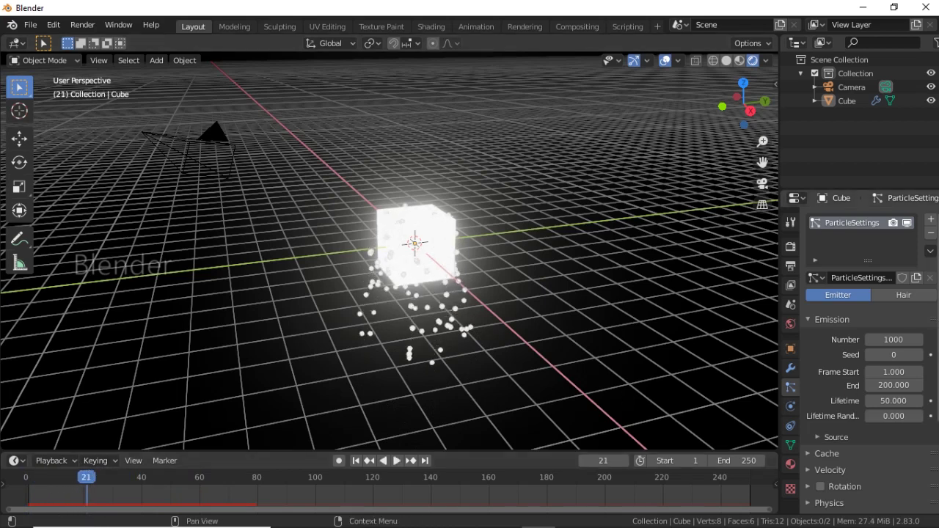
Set the particle emission Number to 2000 and play the animation.
{"action": "left_click", "coordinate": [906, 339]}
{"action": "type", "text": "2000"}
{"action": "key", "text": "Return"}
{"action": "key", "text": "space"}
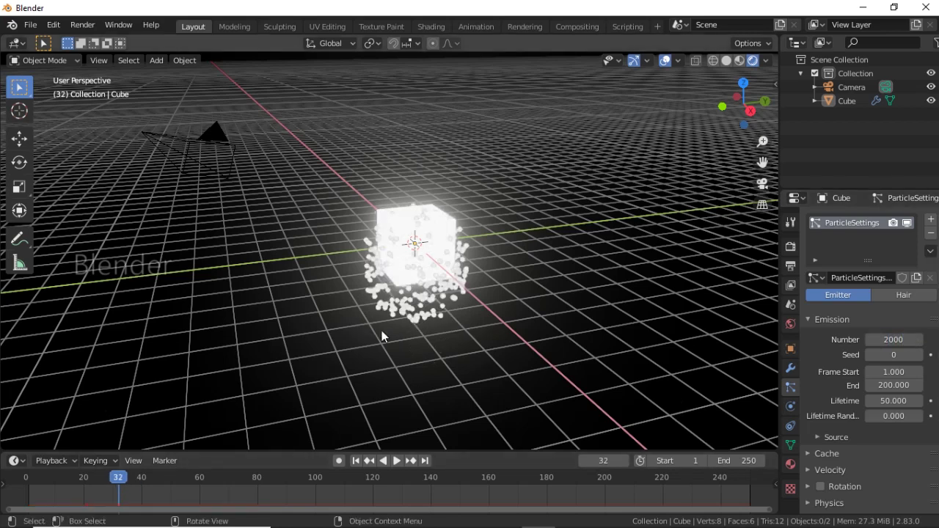
{"action": "scroll", "coordinate": [505, 265], "scroll_direction": "up", "scroll_amount": 2}
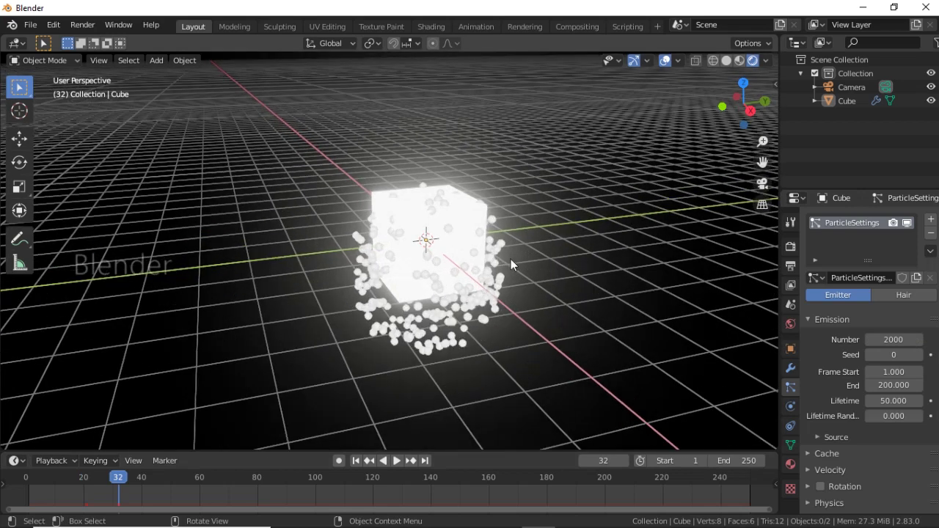
Raise the particle Seed to 5 to test distributions, then lower it back to 0.
{"action": "left_click", "coordinate": [918, 355]}
{"action": "left_click", "coordinate": [918, 355]}
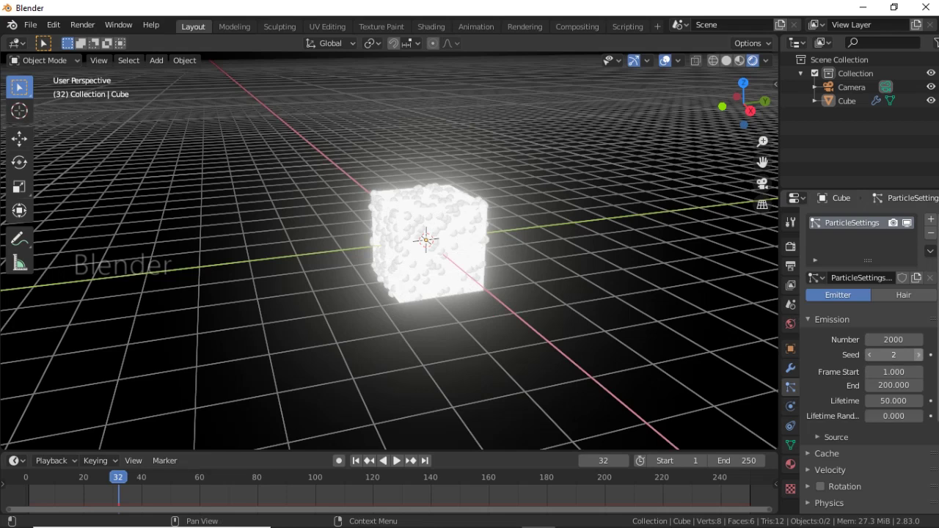
{"action": "left_click", "coordinate": [918, 355]}
{"action": "left_click", "coordinate": [919, 355]}
{"action": "left_click", "coordinate": [918, 355]}
{"action": "scroll", "coordinate": [623, 278], "scroll_direction": "up", "scroll_amount": 3}
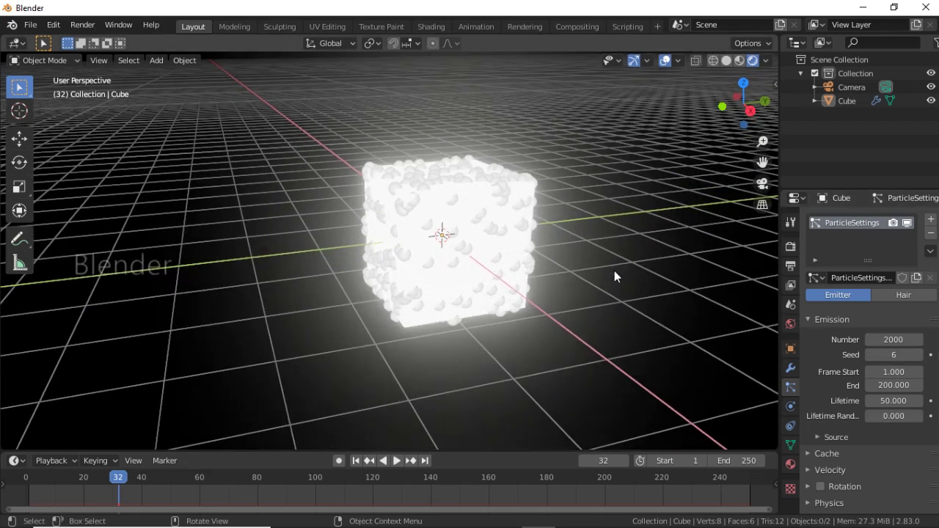
{"action": "scroll", "coordinate": [614, 271], "scroll_direction": "up", "scroll_amount": 2}
{"action": "left_click", "coordinate": [869, 356]}
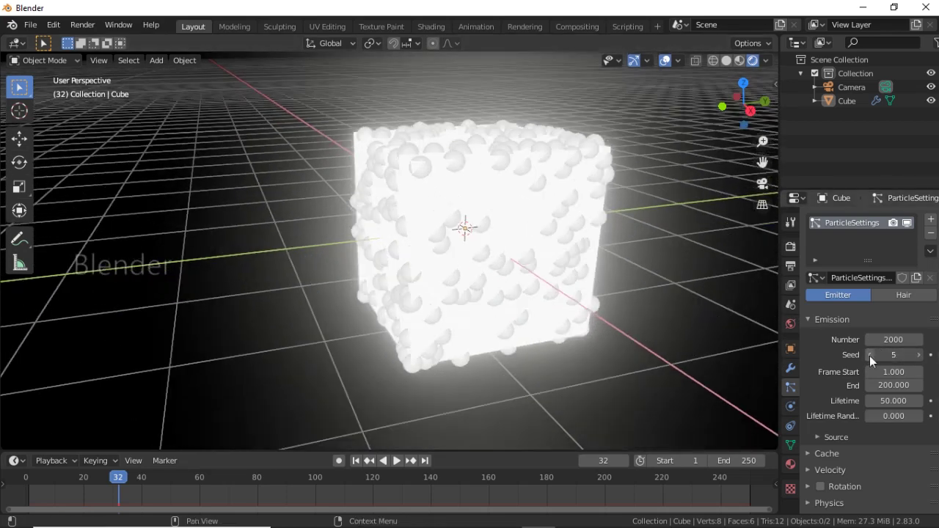
{"action": "left_click", "coordinate": [869, 356]}
{"action": "left_click", "coordinate": [869, 356]}
{"action": "left_click", "coordinate": [869, 356]}
{"action": "left_click", "coordinate": [869, 355]}
{"action": "left_click", "coordinate": [869, 355]}
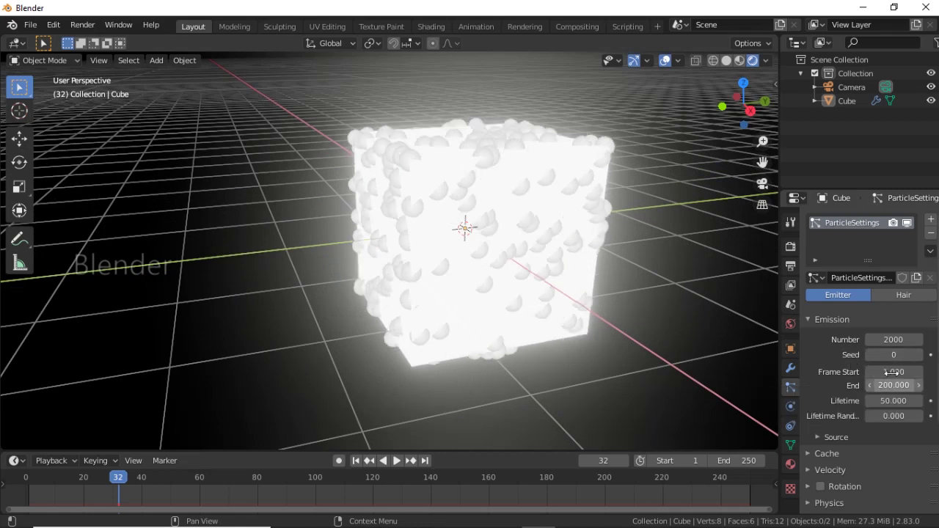
Jump to a late frame, play, and scrub back toward frame 0 before stopping.
{"action": "left_click", "coordinate": [601, 478]}
{"action": "key", "text": "space"}
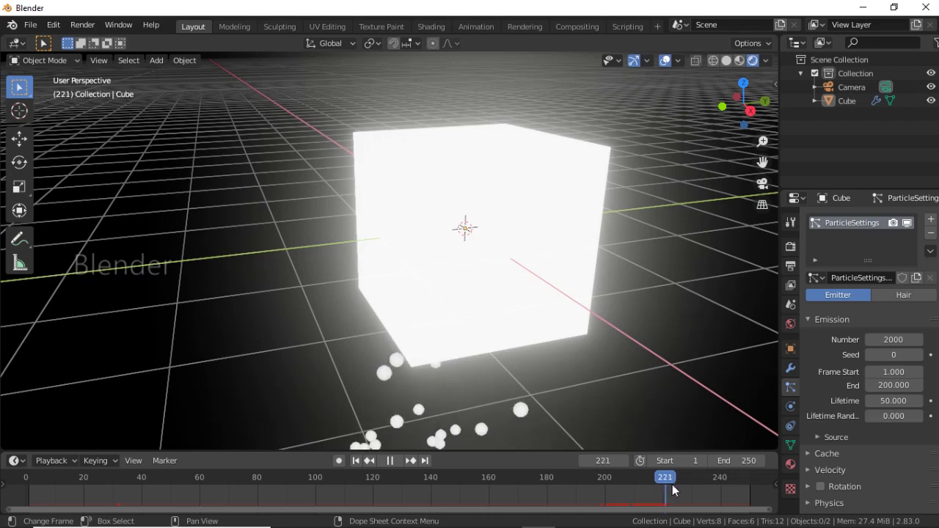
{"action": "left_click_drag", "start_coordinate": [669, 487], "coordinate": [25, 478]}
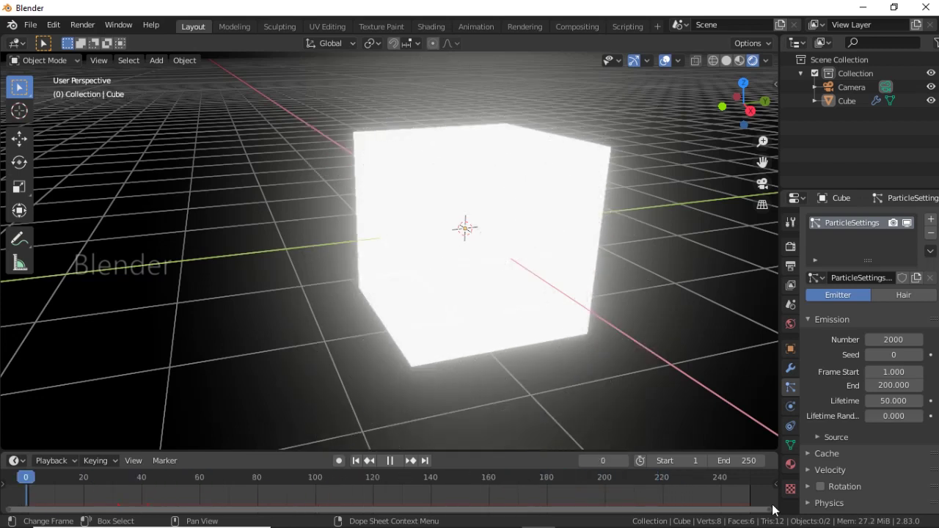
{"action": "key", "text": "space"}
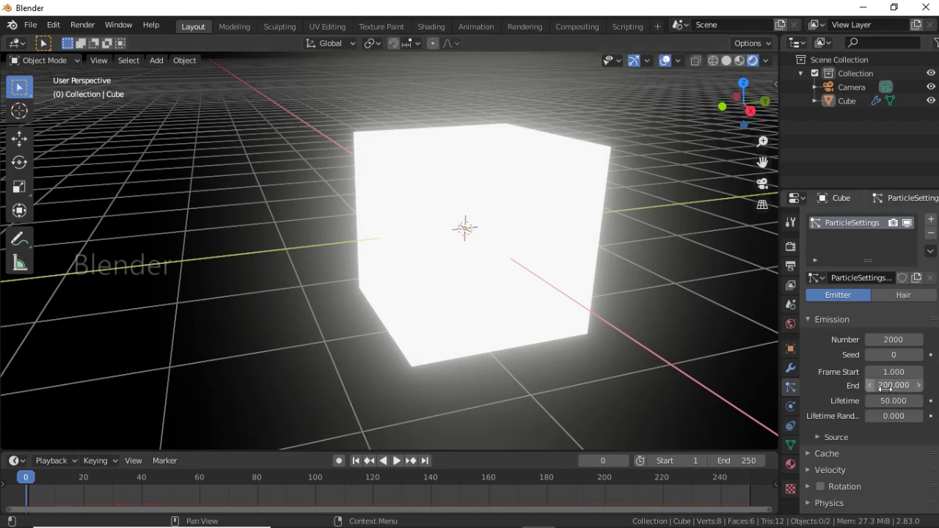
Change the particle emission End frame from 200 to 250.
{"action": "left_click", "coordinate": [896, 385]}
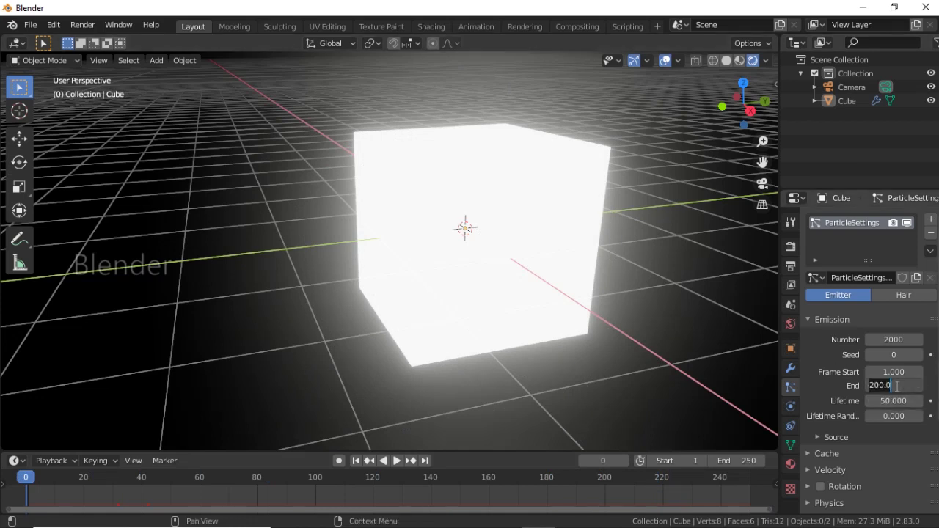
{"action": "type", "text": "20"}
{"action": "key", "text": "Return"}
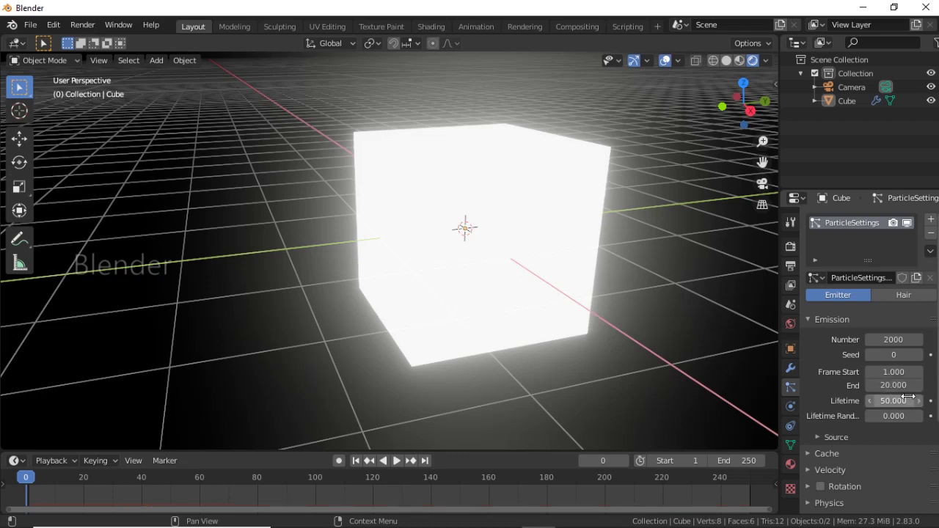
{"action": "left_click", "coordinate": [905, 385]}
{"action": "type", "text": "250"}
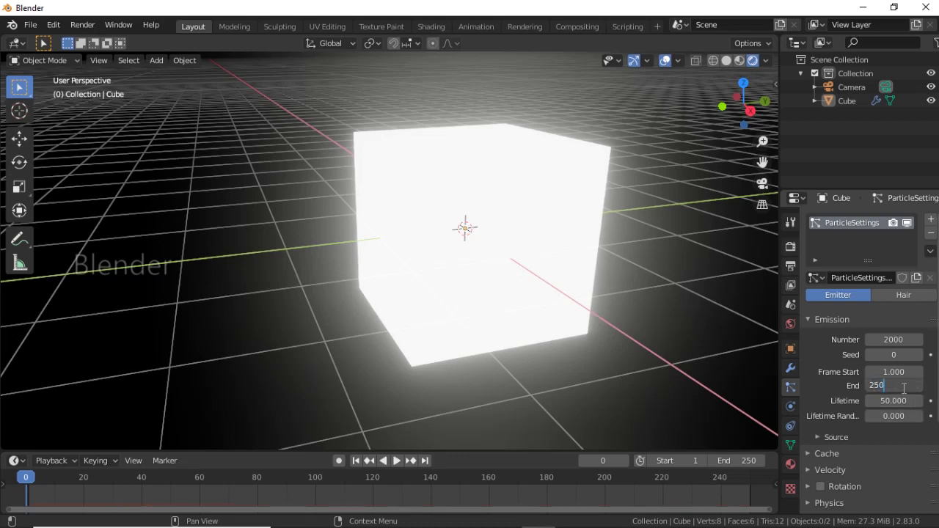
{"action": "key", "text": "Return"}
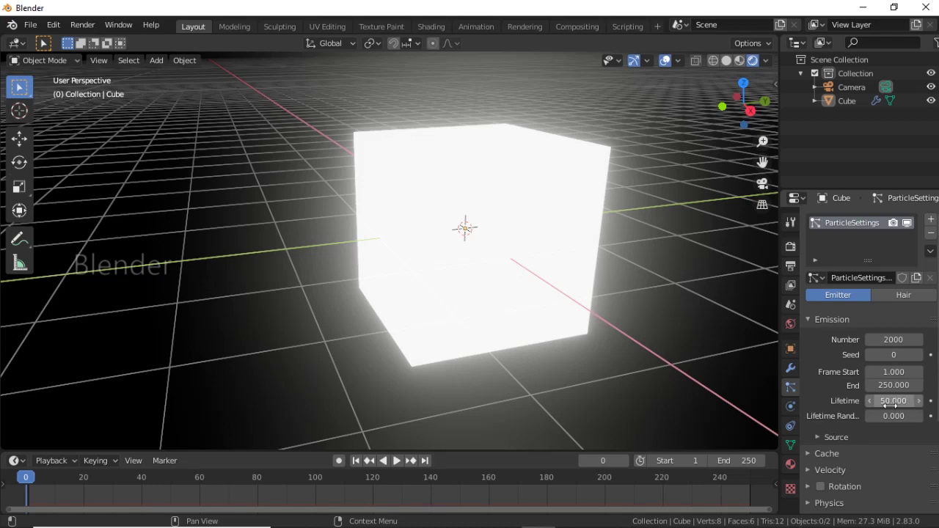
{"action": "scroll", "coordinate": [487, 235], "scroll_direction": "down", "scroll_amount": 4}
Orbit the view to look up at the cube from below the grid.
{"action": "scroll", "coordinate": [509, 261], "scroll_direction": "down", "scroll_amount": 3}
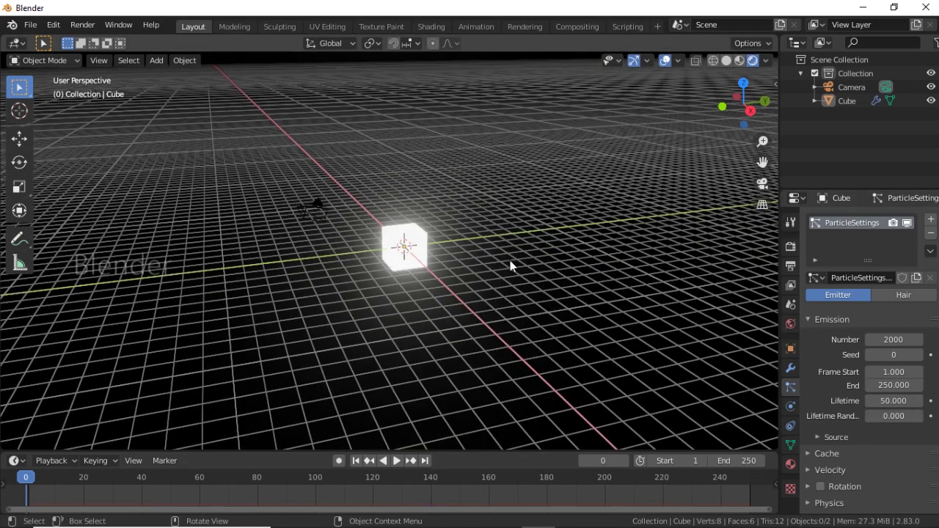
{"action": "scroll", "coordinate": [494, 283], "scroll_direction": "down", "scroll_amount": 2}
{"action": "mouse_move", "coordinate": [498, 304]}
{"action": "middle_mouse_down"}
{"action": "mouse_move", "coordinate": [528, 202]}
{"action": "mouse_move", "coordinate": [492, 113]}
{"action": "middle_mouse_up"}
{"action": "scroll", "coordinate": [492, 107], "scroll_direction": "up", "scroll_amount": 3}
{"action": "scroll", "coordinate": [492, 108], "scroll_direction": "up", "scroll_amount": 2}
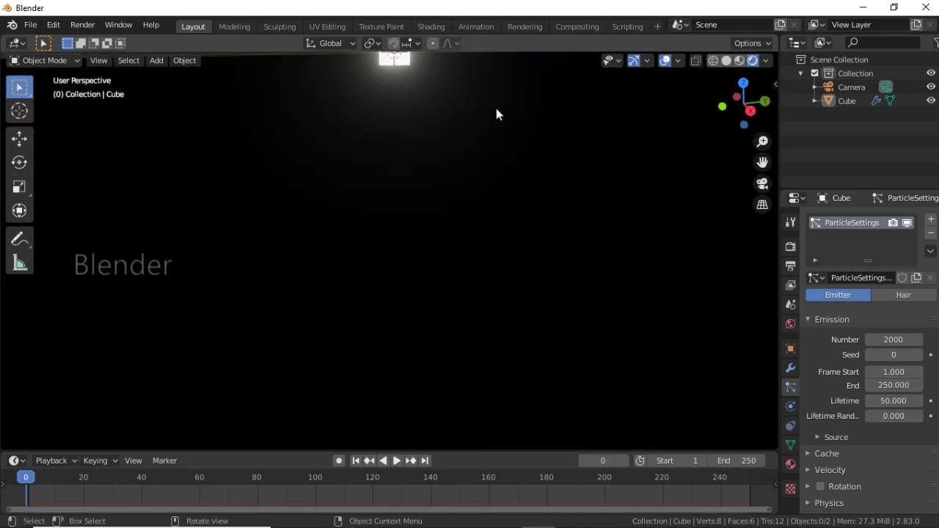
{"action": "scroll", "coordinate": [496, 108], "scroll_direction": "down", "scroll_amount": 6}
{"action": "middle_click_drag", "start_coordinate": [465, 169], "coordinate": [469, 126]}
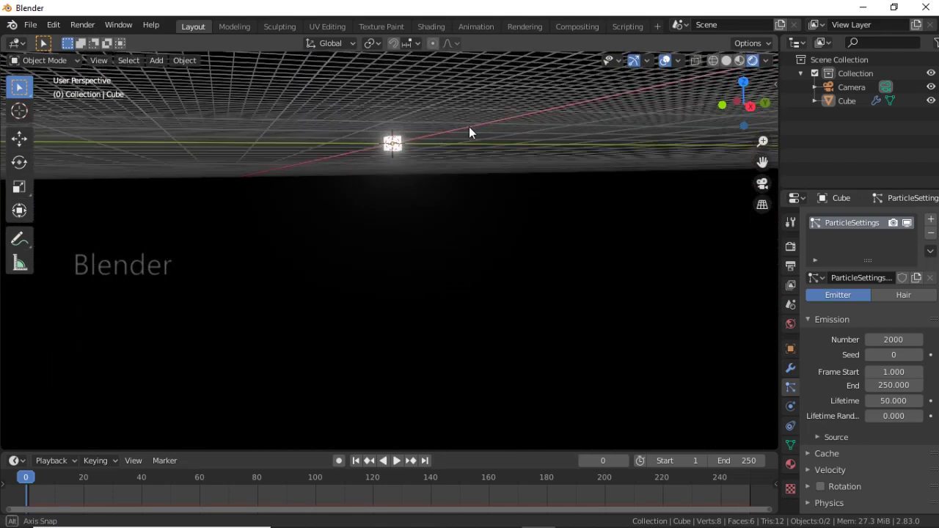
{"action": "middle_click_drag", "start_coordinate": [480, 187], "coordinate": [484, 166]}
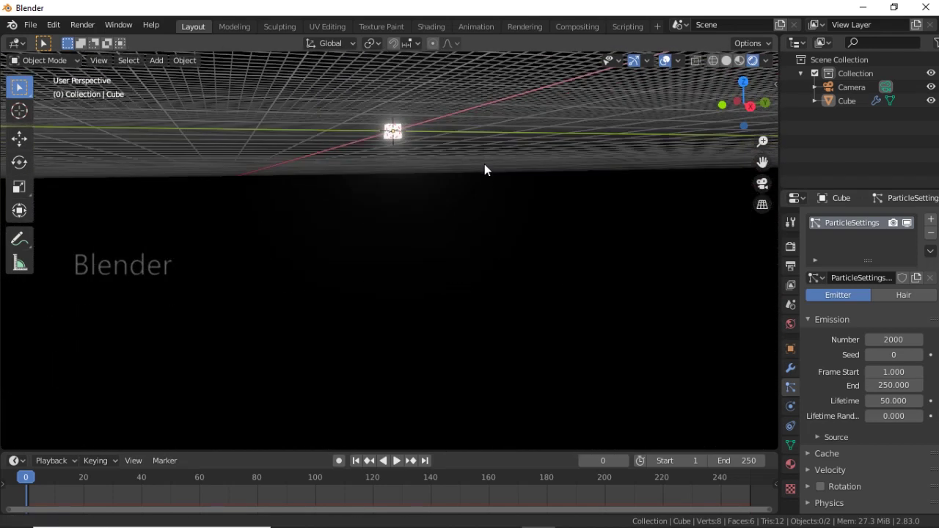
Play and scrub the timeline between frames 58 and 148 to watch the particles.
{"action": "left_click", "coordinate": [396, 462]}
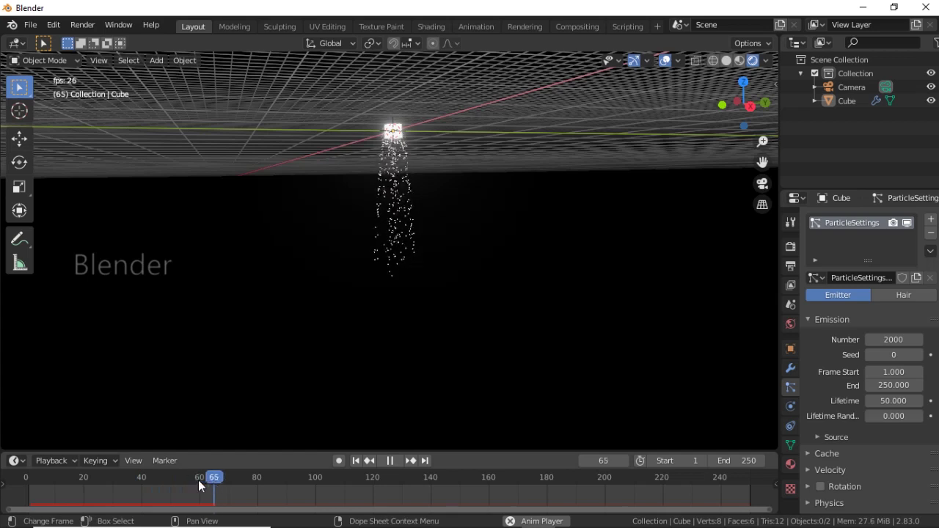
{"action": "left_click", "coordinate": [372, 482]}
{"action": "left_click", "coordinate": [391, 460]}
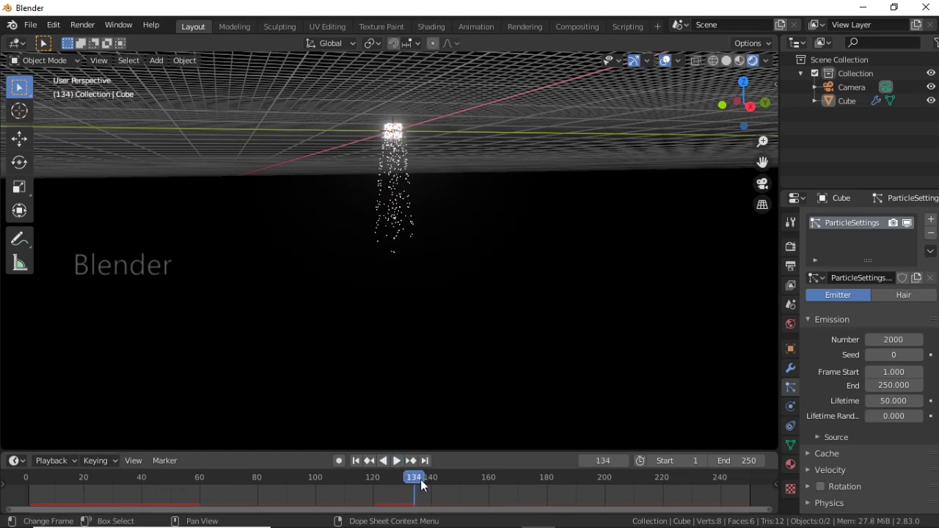
{"action": "mouse_move", "coordinate": [420, 479]}
{"action": "left_mouse_down"}
{"action": "mouse_move", "coordinate": [162, 482]}
{"action": "mouse_move", "coordinate": [237, 507]}
{"action": "left_mouse_up"}
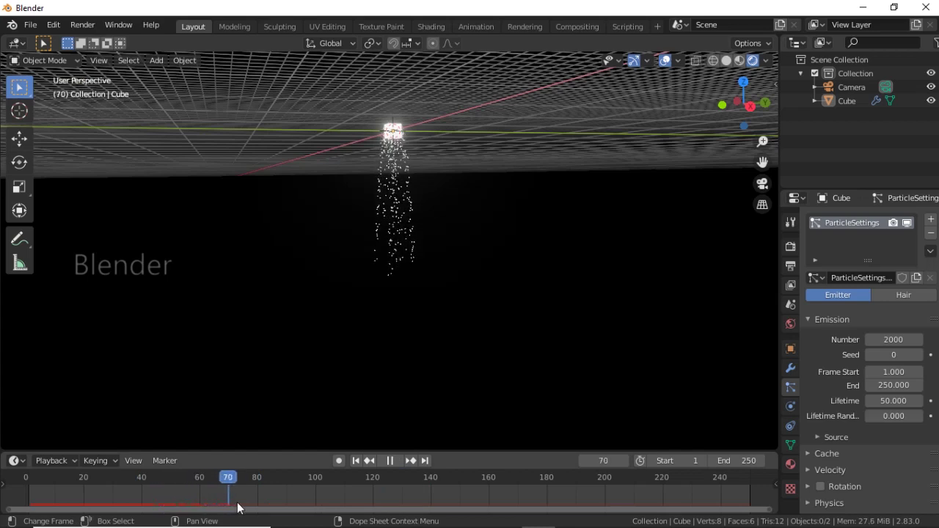
{"action": "mouse_move", "coordinate": [237, 508]}
{"action": "left_mouse_down"}
{"action": "mouse_move", "coordinate": [487, 504]}
{"action": "mouse_move", "coordinate": [754, 525]}
{"action": "mouse_move", "coordinate": [20, 505]}
{"action": "left_mouse_up"}
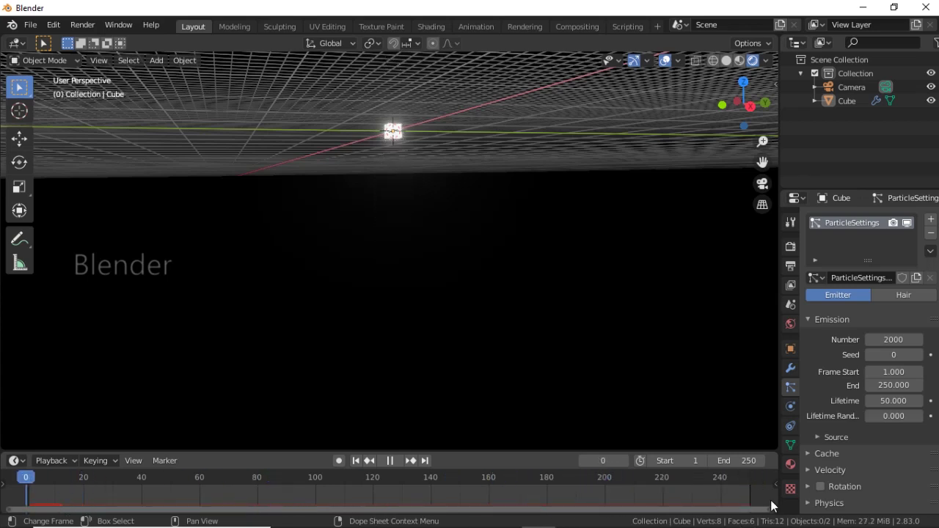
Set the particle Lifetime to 250 and replay the animation to check the longer stream.
{"action": "left_click", "coordinate": [887, 402]}
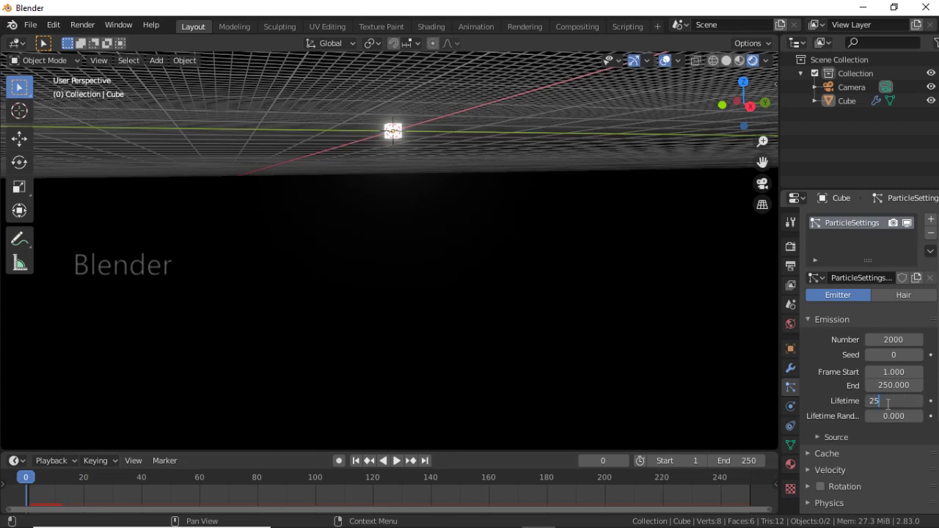
{"action": "type", "text": "250.000"}
{"action": "key", "text": "Return"}
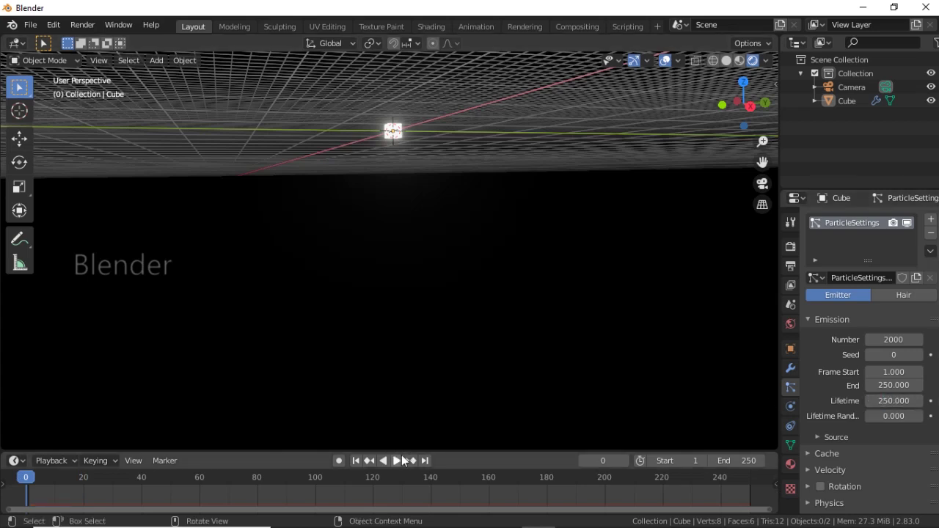
{"action": "left_click", "coordinate": [396, 458]}
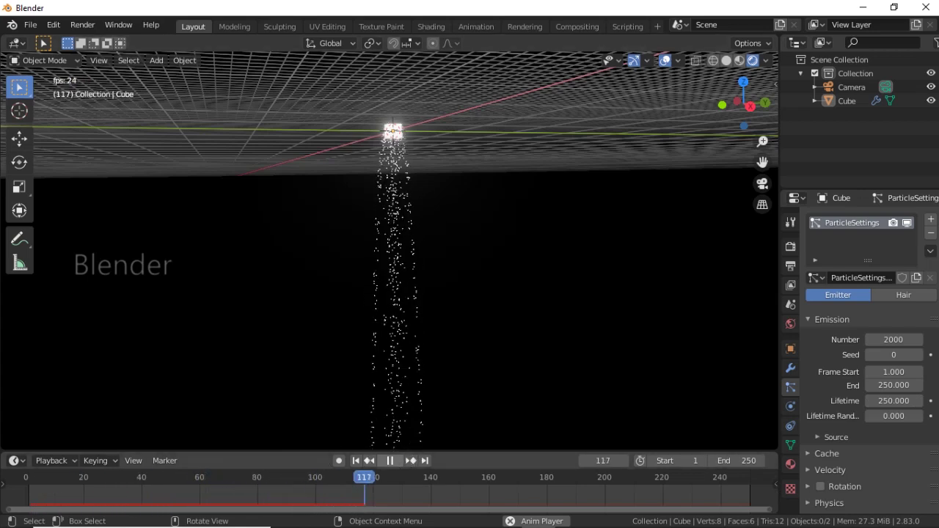
{"action": "key", "text": "space"}
{"action": "left_click", "coordinate": [25, 484]}
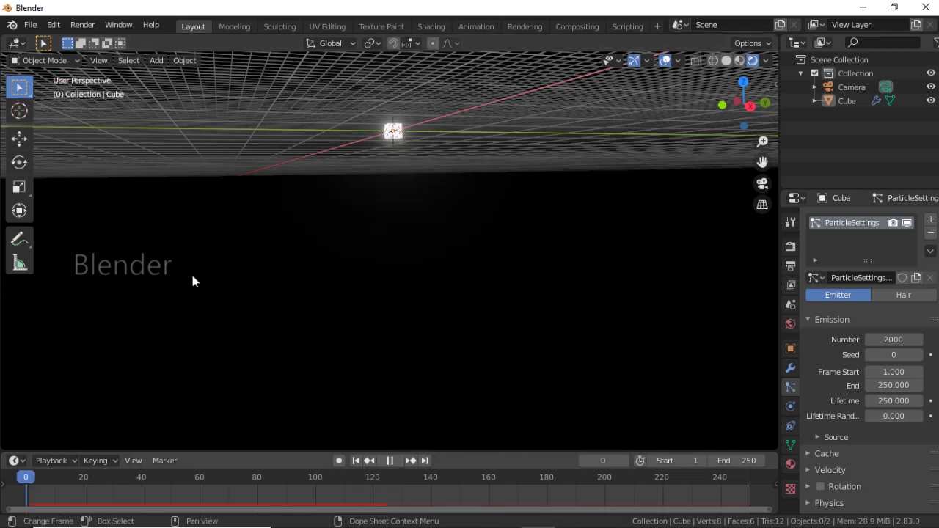
{"action": "mouse_move", "coordinate": [346, 193]}
{"action": "middle_mouse_down"}
{"action": "mouse_move", "coordinate": [329, 255]}
{"action": "mouse_move", "coordinate": [410, 215]}
{"action": "mouse_move", "coordinate": [396, 264]}
{"action": "mouse_move", "coordinate": [405, 212]}
{"action": "mouse_move", "coordinate": [387, 216]}
{"action": "mouse_move", "coordinate": [421, 281]}
{"action": "middle_mouse_up"}
{"action": "scroll", "coordinate": [412, 190], "scroll_direction": "up", "scroll_amount": 2}
{"action": "scroll", "coordinate": [405, 212], "scroll_direction": "up", "scroll_amount": 2}
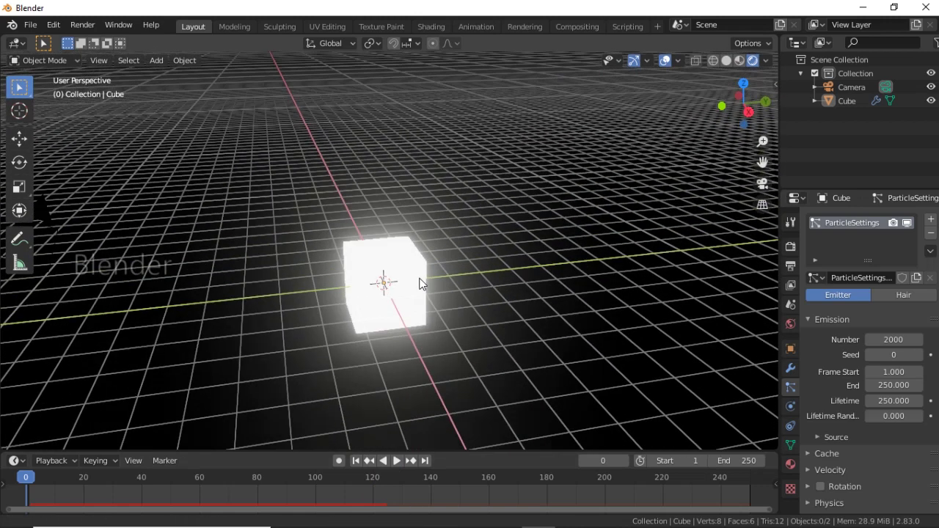
{"action": "scroll", "coordinate": [418, 285], "scroll_direction": "up", "scroll_amount": 1}
{"action": "scroll", "coordinate": [419, 286], "scroll_direction": "down", "scroll_amount": 2}
{"action": "scroll", "coordinate": [421, 275], "scroll_direction": "down", "scroll_amount": 1}
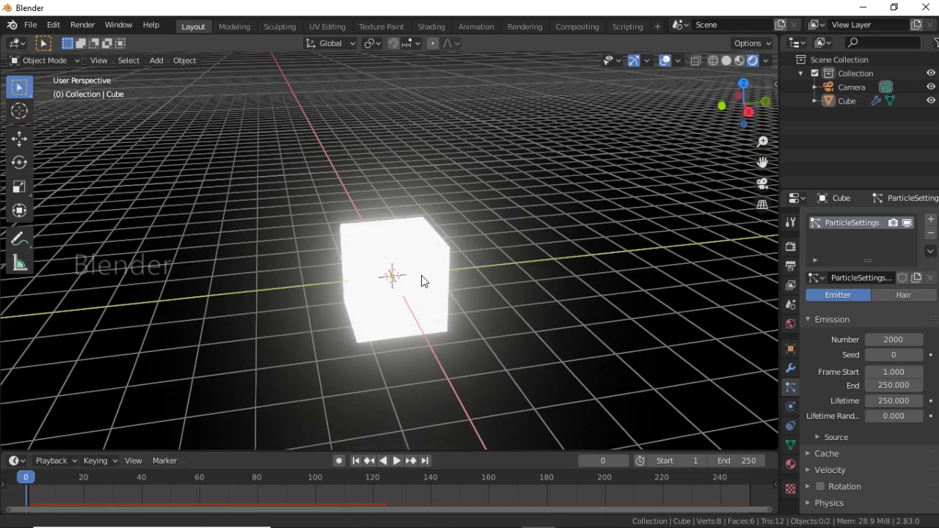
{"action": "scroll", "coordinate": [421, 275], "scroll_direction": "down", "scroll_amount": 1}
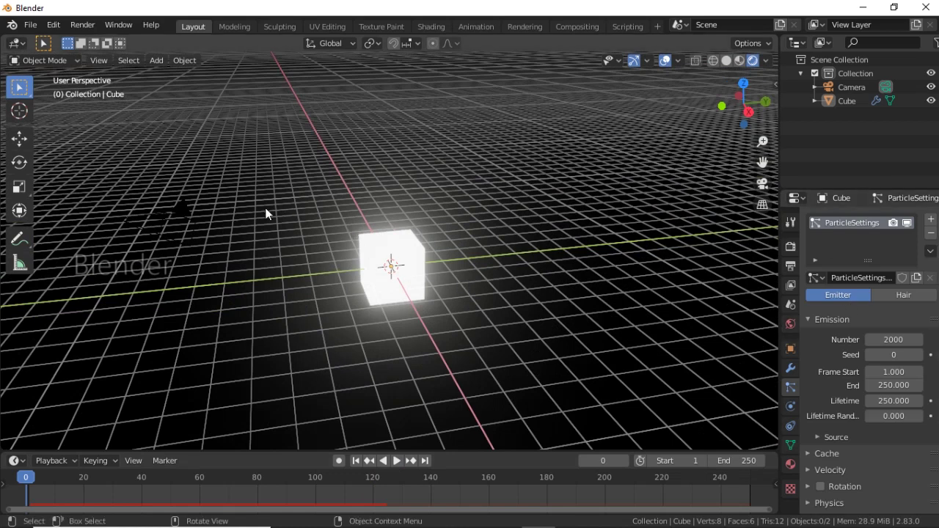
{"action": "key", "text": "KP_0"}
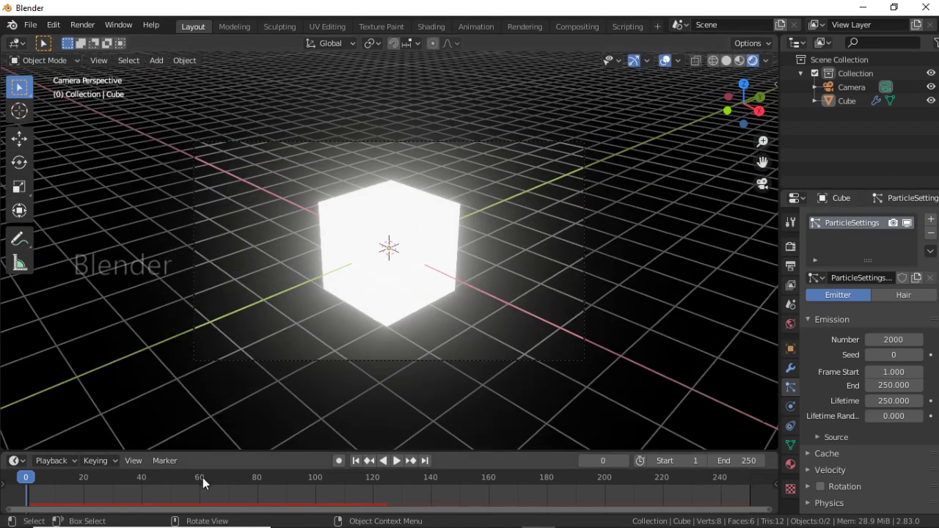
{"action": "left_click", "coordinate": [200, 478]}
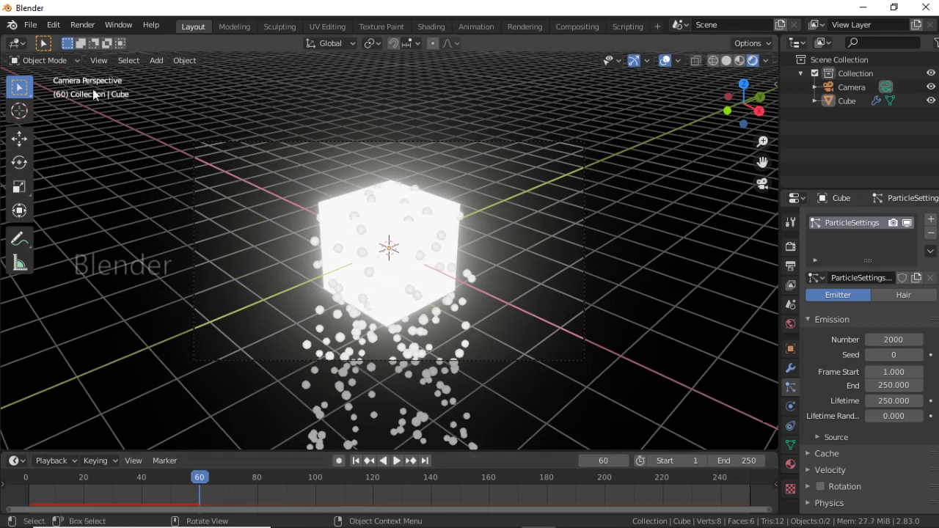
{"action": "left_click", "coordinate": [82, 25]}
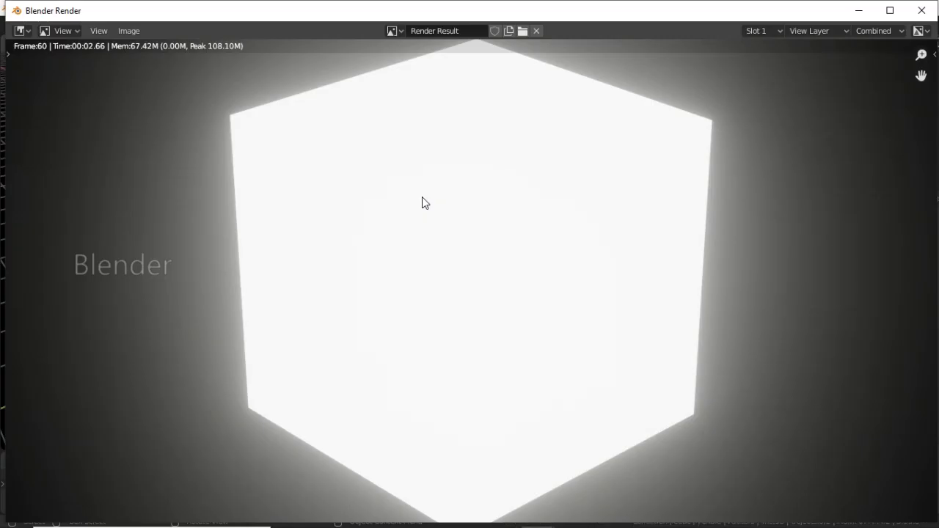
{"action": "scroll", "coordinate": [422, 197], "scroll_direction": "down", "scroll_amount": 2}
{"action": "scroll", "coordinate": [461, 331], "scroll_direction": "down", "scroll_amount": 1}
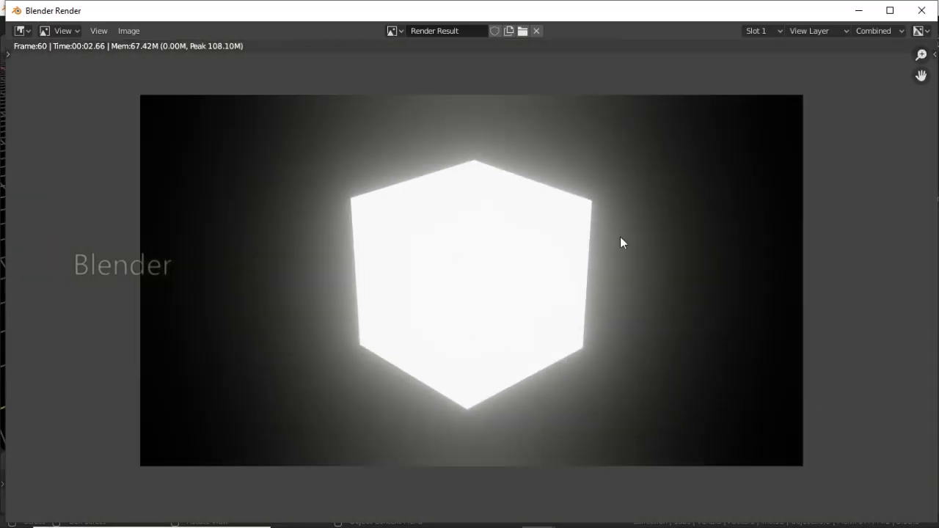
{"action": "left_click", "coordinate": [920, 12]}
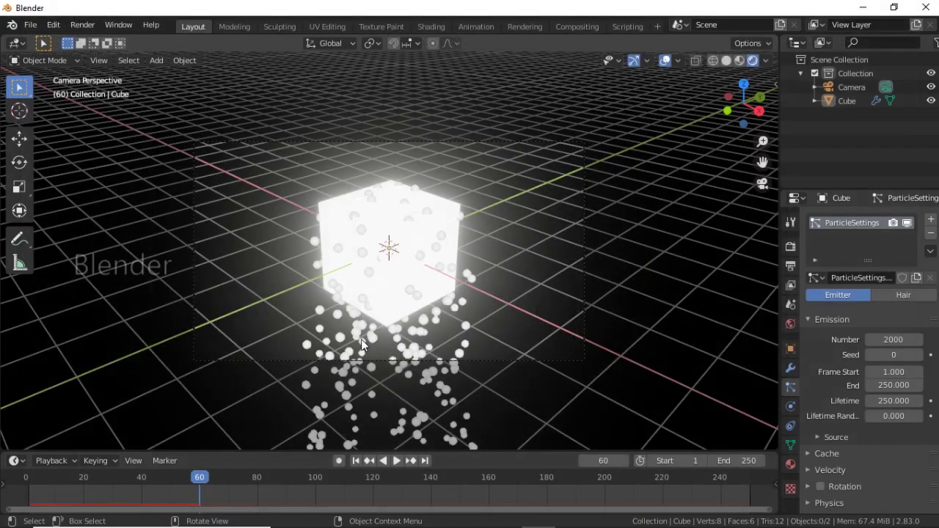
{"action": "left_click", "coordinate": [25, 479]}
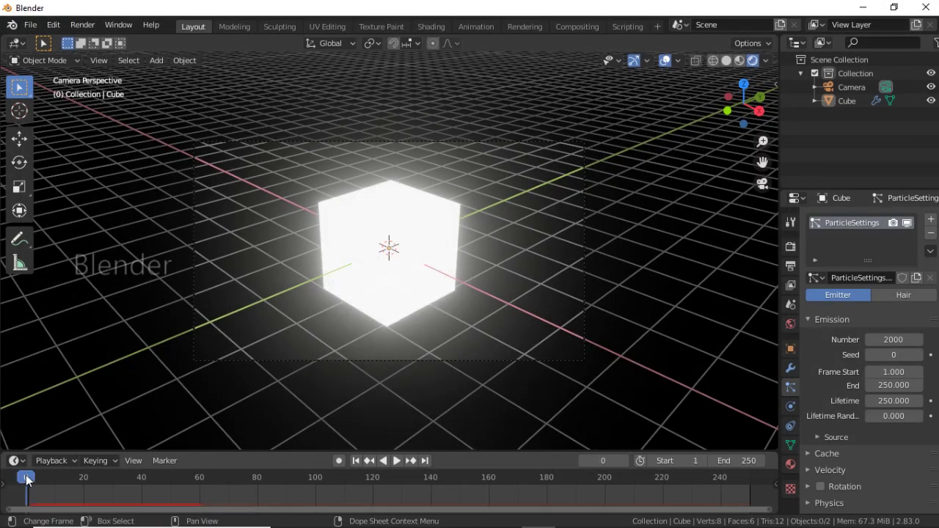
{"action": "left_click", "coordinate": [197, 477]}
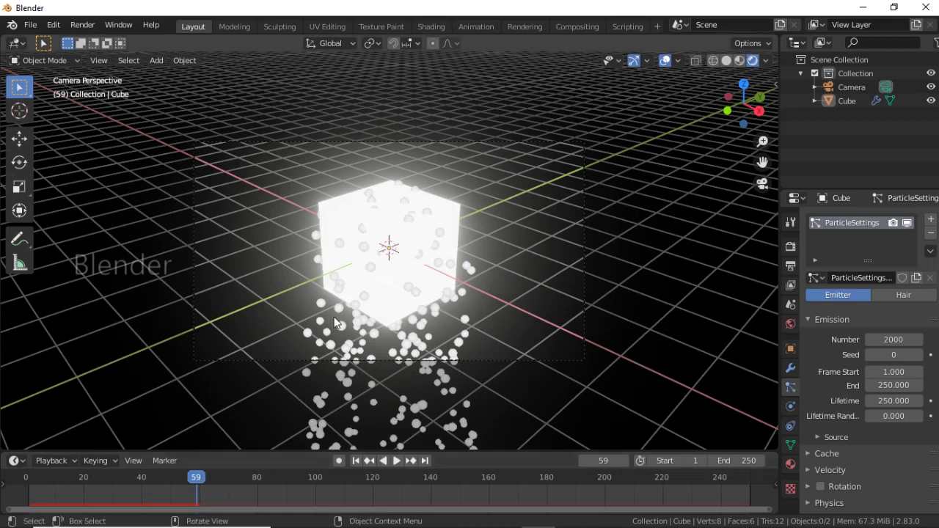
{"action": "mouse_move", "coordinate": [327, 316]}
{"action": "middle_mouse_down"}
{"action": "mouse_move", "coordinate": [480, 190]}
{"action": "mouse_move", "coordinate": [399, 250]}
{"action": "middle_mouse_up"}
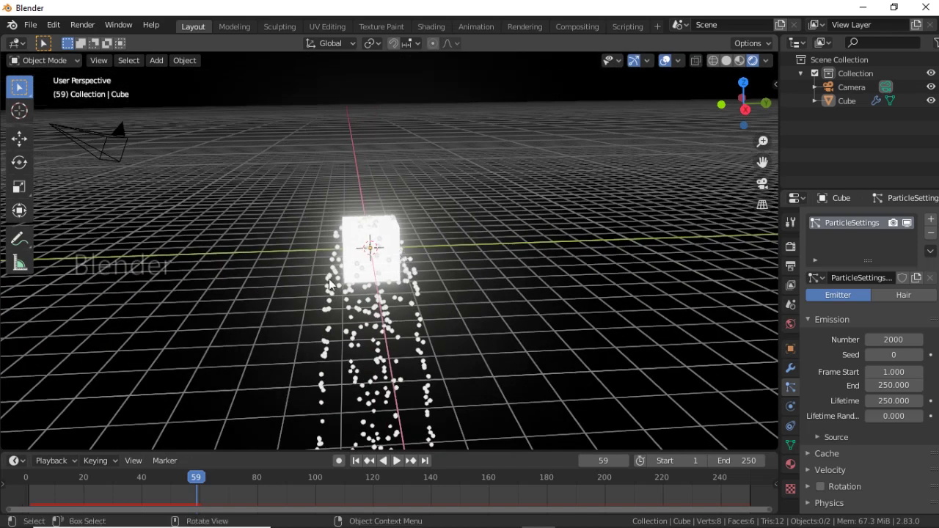
{"action": "left_click", "coordinate": [16, 481]}
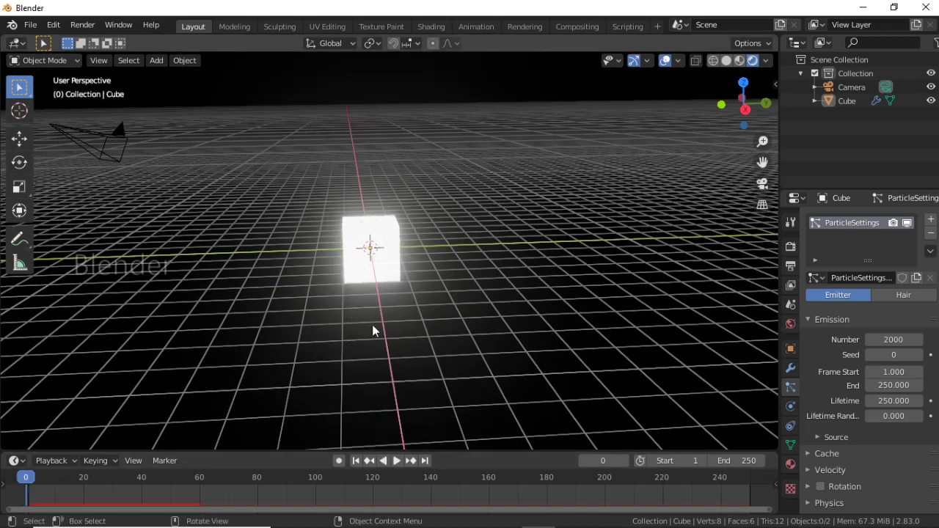
Add a smooth-shaded UV sphere and move it along Z to hover above the cube.
{"action": "key", "text": "shift+a"}
{"action": "mouse_move", "coordinate": [330, 82]}
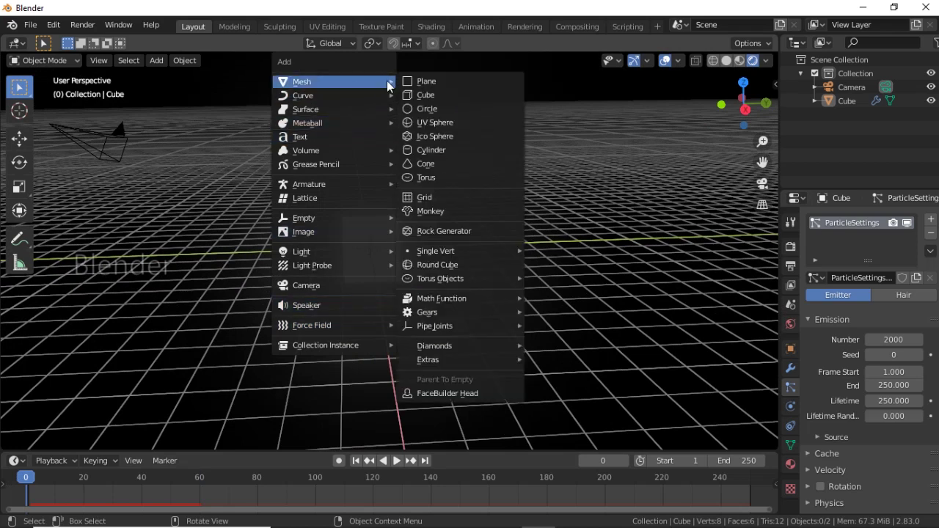
{"action": "left_click", "coordinate": [429, 129]}
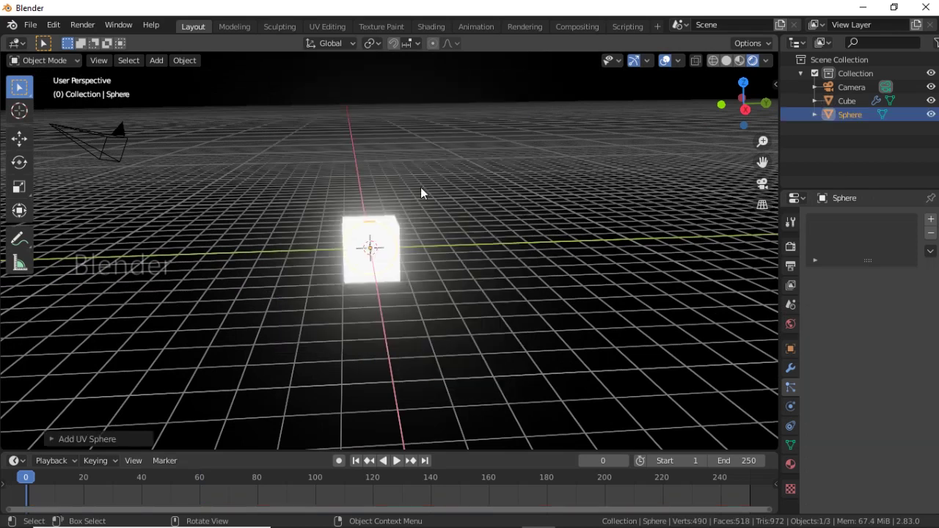
{"action": "right_click", "coordinate": [370, 247]}
{"action": "left_click", "coordinate": [370, 246]}
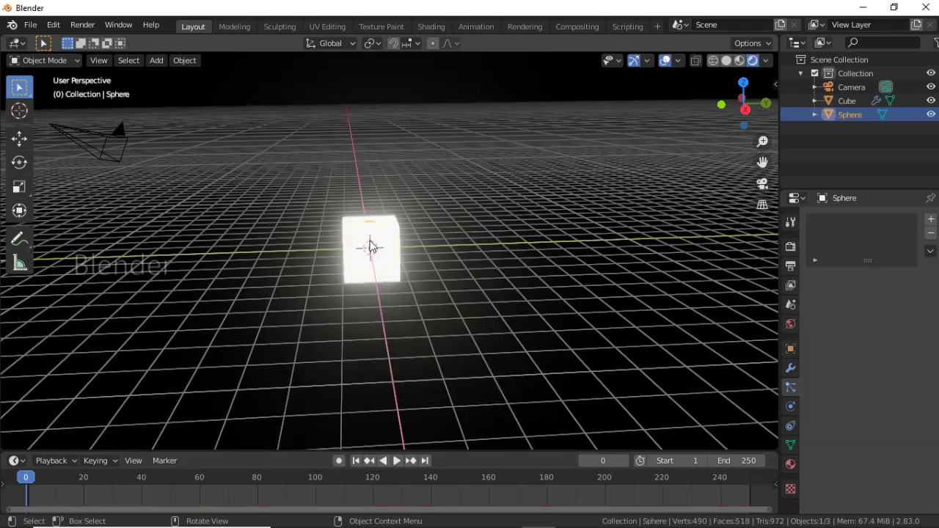
{"action": "key", "text": "g"}
{"action": "key", "text": "z"}
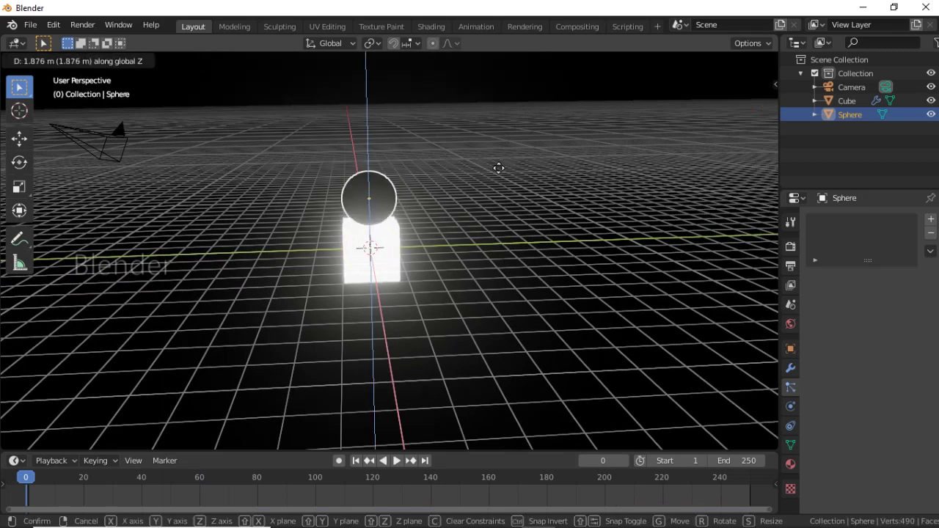
{"action": "left_click", "coordinate": [484, 405]}
{"action": "middle_click_drag", "start_coordinate": [471, 399], "coordinate": [462, 439]}
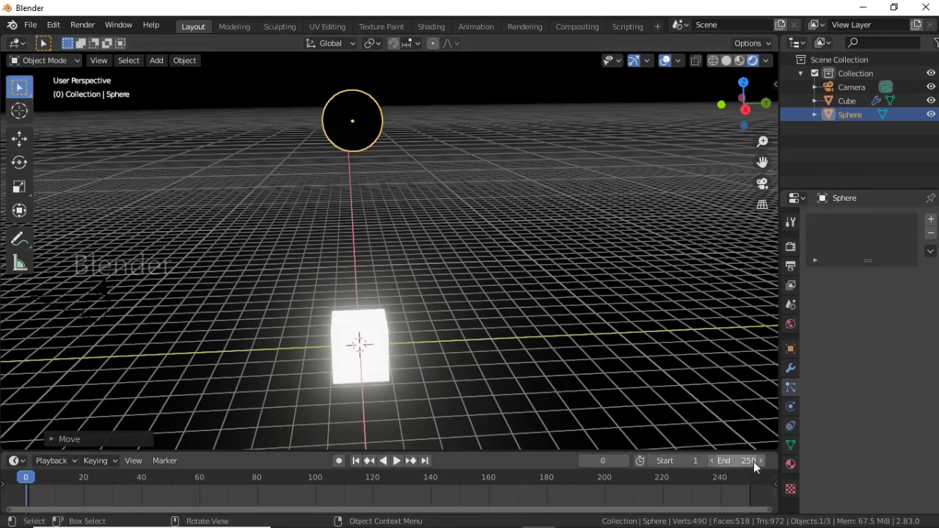
Give the sphere a new cyan Emission material with strength 5.
{"action": "left_click", "coordinate": [791, 468]}
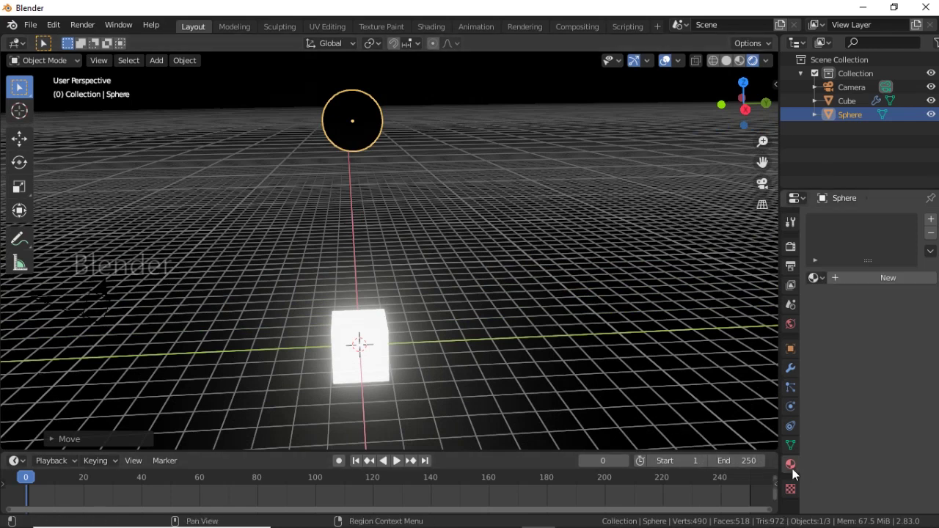
{"action": "left_click", "coordinate": [854, 279]}
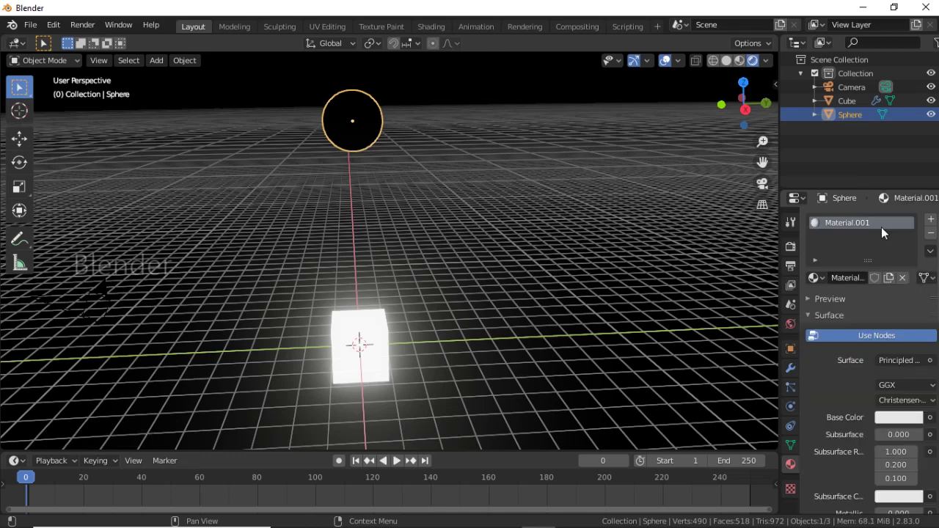
{"action": "left_click", "coordinate": [901, 360]}
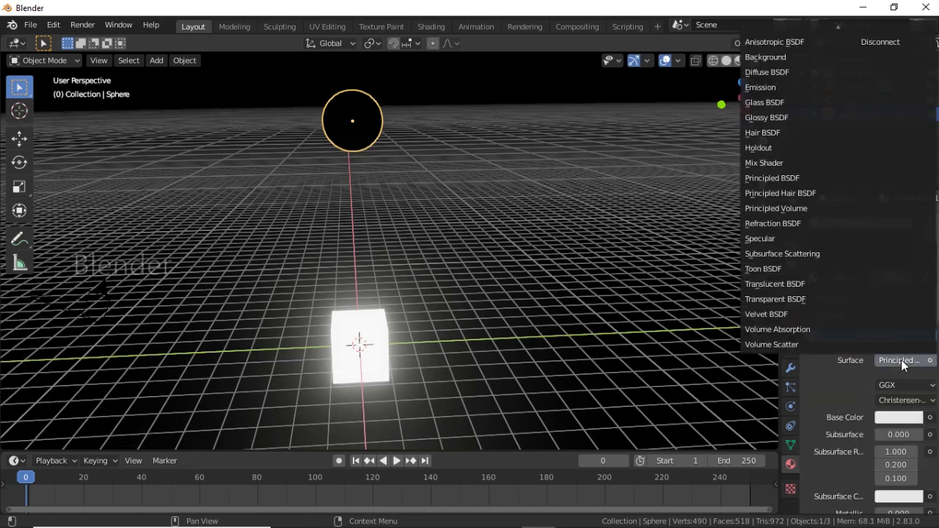
{"action": "left_click", "coordinate": [767, 86]}
{"action": "left_click", "coordinate": [902, 401]}
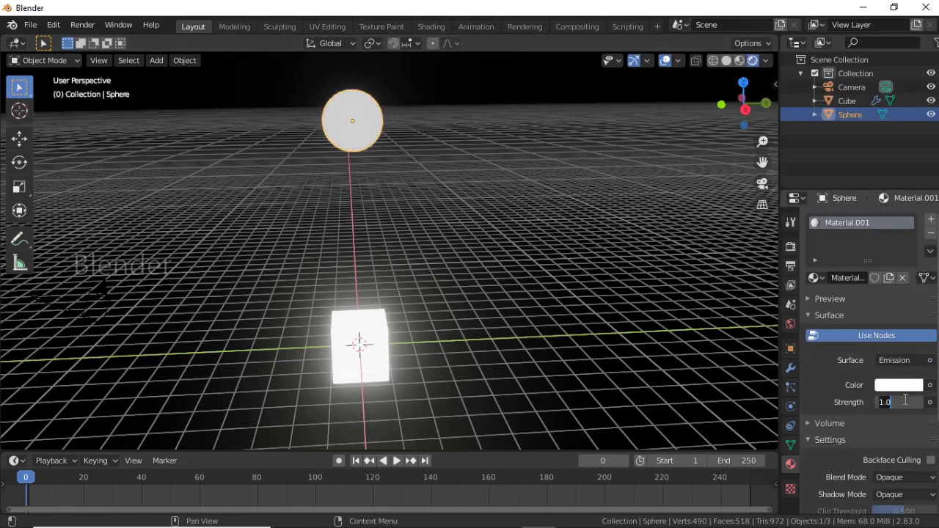
{"action": "type", "text": "5.000"}
{"action": "key", "text": "Return"}
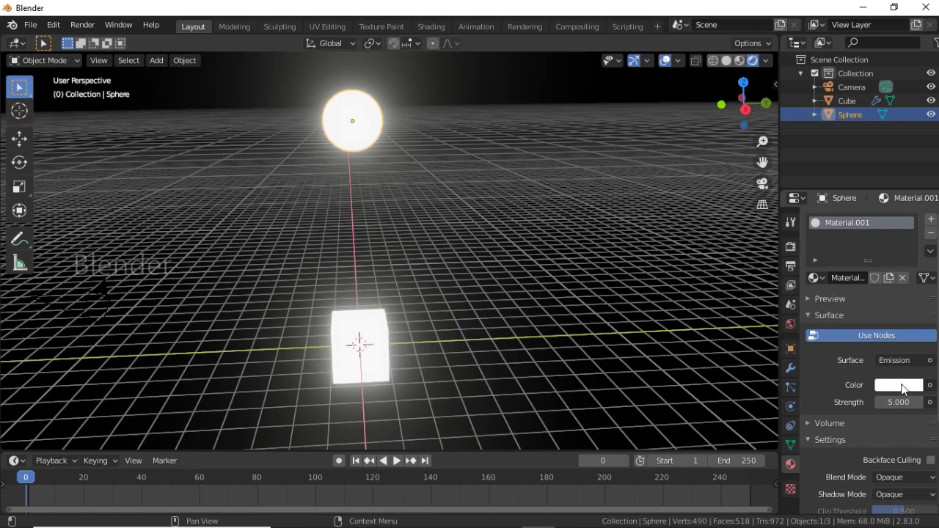
{"action": "left_click", "coordinate": [900, 386]}
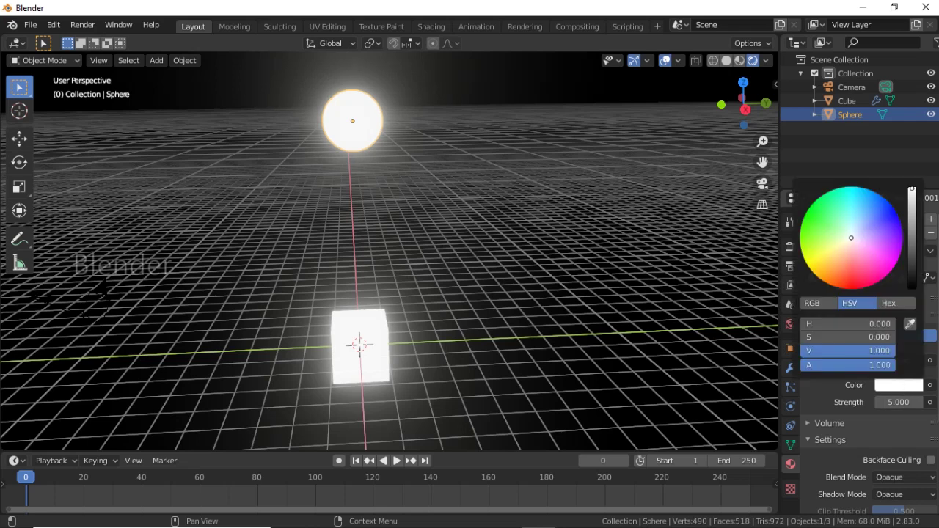
{"action": "left_click_drag", "start_coordinate": [850, 238], "coordinate": [846, 187]}
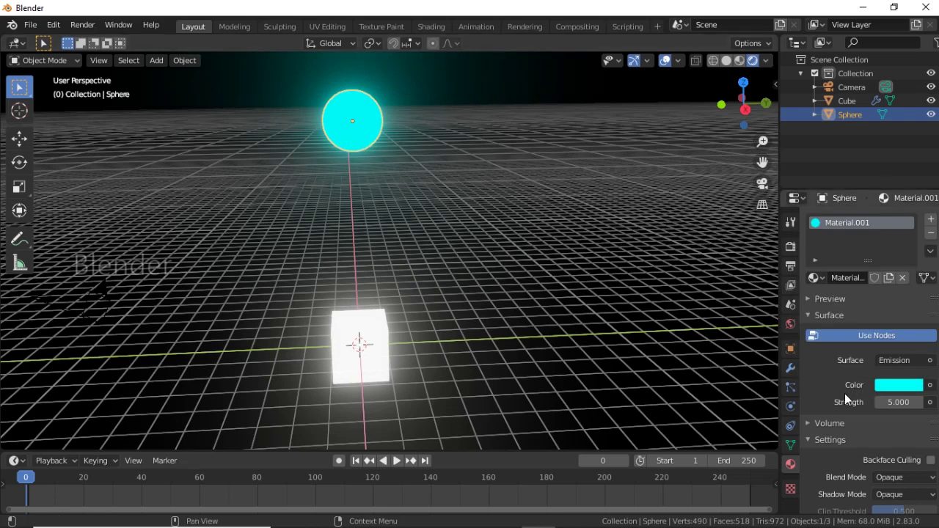
{"action": "left_click", "coordinate": [790, 387]}
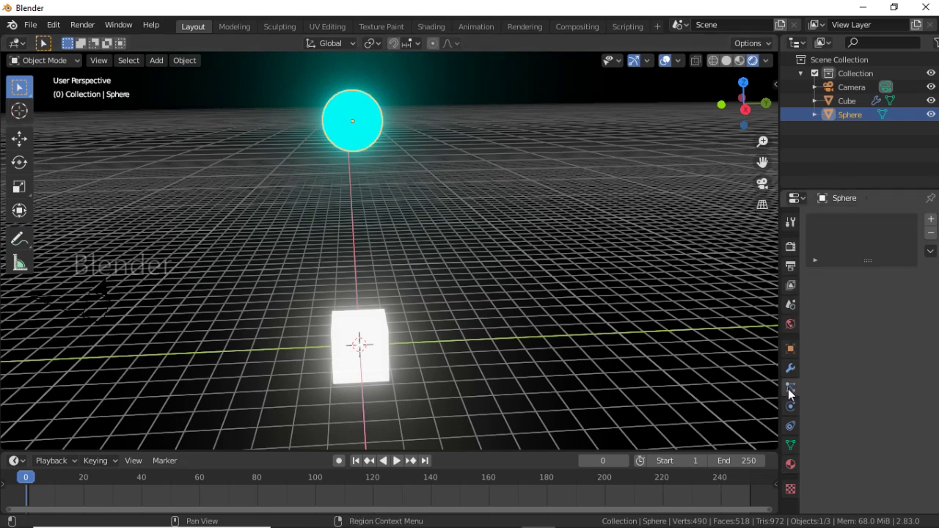
Select the Cube emitter after briefly selecting the sphere.
{"action": "left_click", "coordinate": [357, 350]}
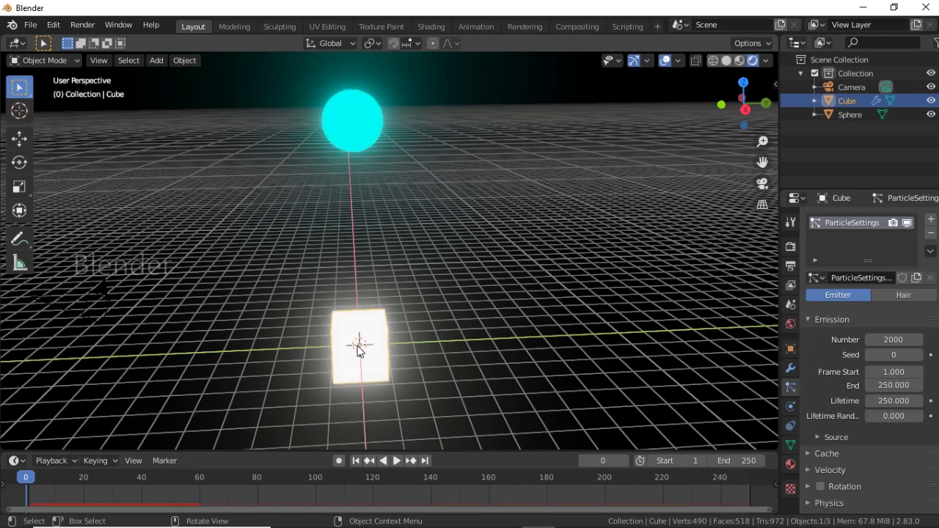
{"action": "left_click", "coordinate": [483, 177]}
{"action": "left_click", "coordinate": [342, 128]}
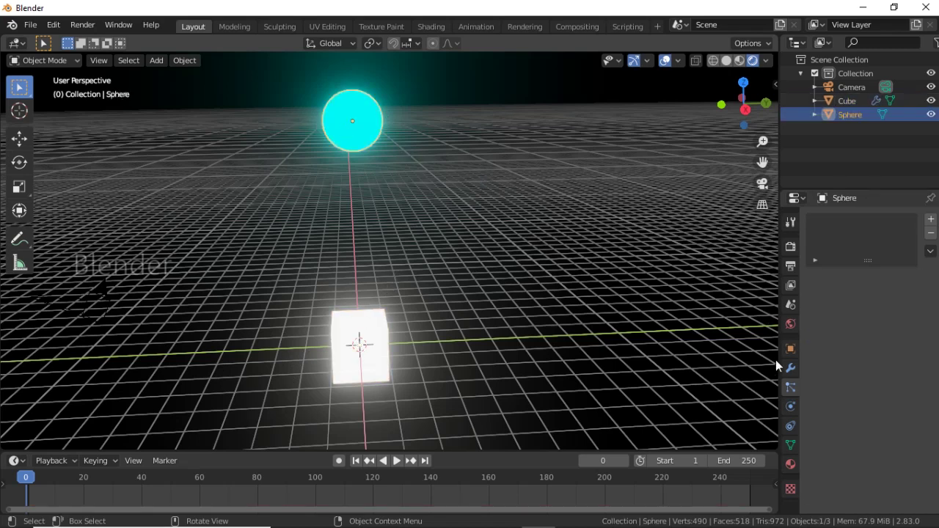
{"action": "left_click", "coordinate": [380, 347]}
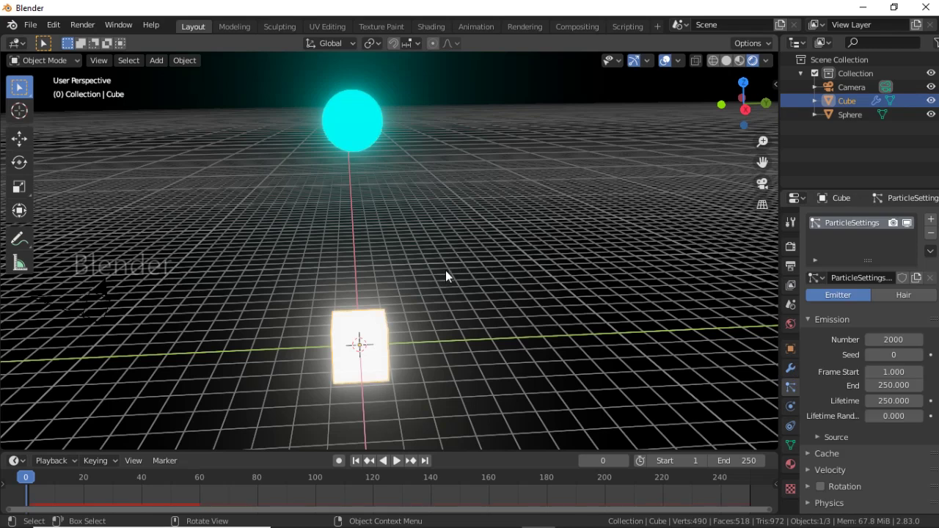
{"action": "left_click", "coordinate": [433, 267]}
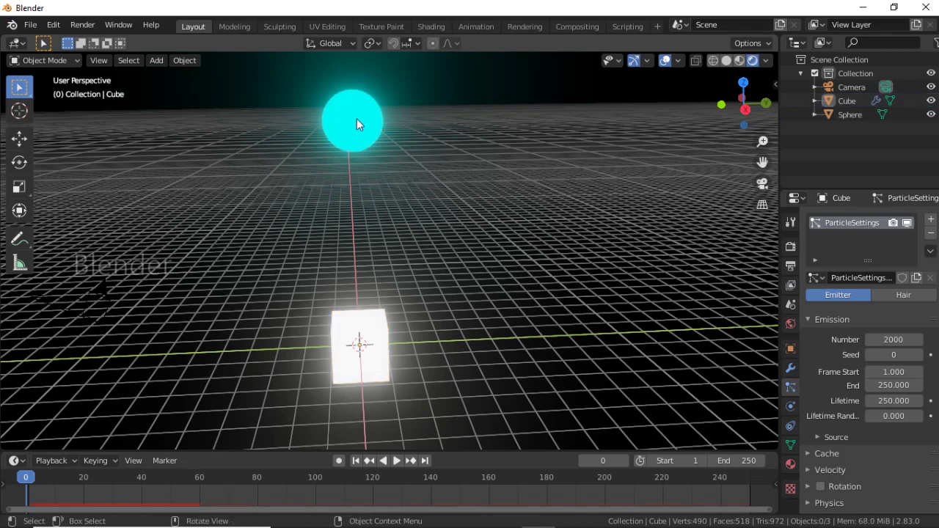
{"action": "left_click", "coordinate": [368, 345]}
Change the particle Render As setting from Halo to Object.
{"action": "scroll", "coordinate": [871, 328], "scroll_direction": "down", "scroll_amount": 3}
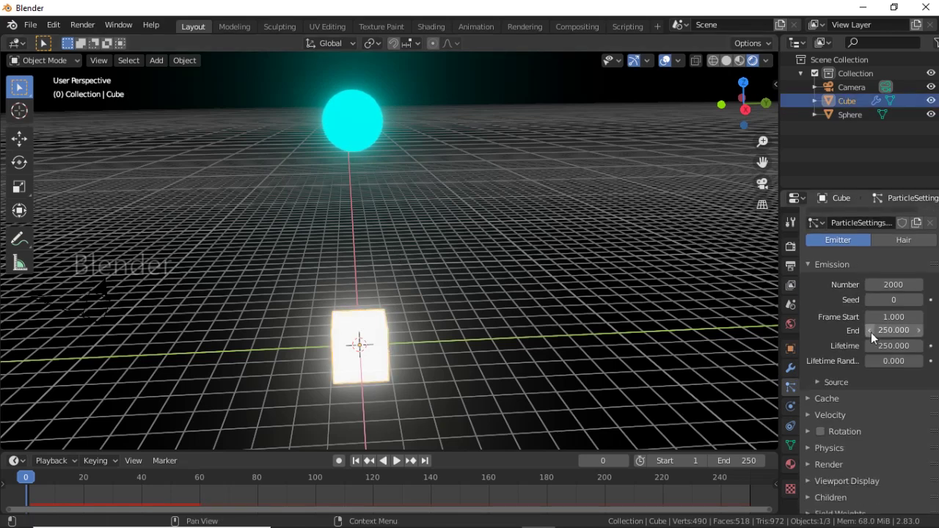
{"action": "scroll", "coordinate": [872, 350], "scroll_direction": "down", "scroll_amount": 1}
{"action": "scroll", "coordinate": [872, 337], "scroll_direction": "up", "scroll_amount": 2}
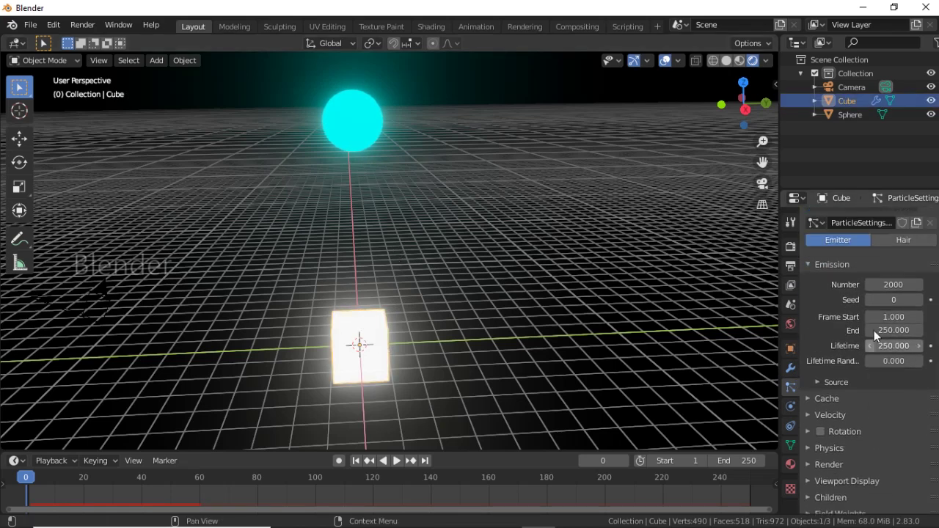
{"action": "scroll", "coordinate": [870, 359], "scroll_direction": "down", "scroll_amount": 2}
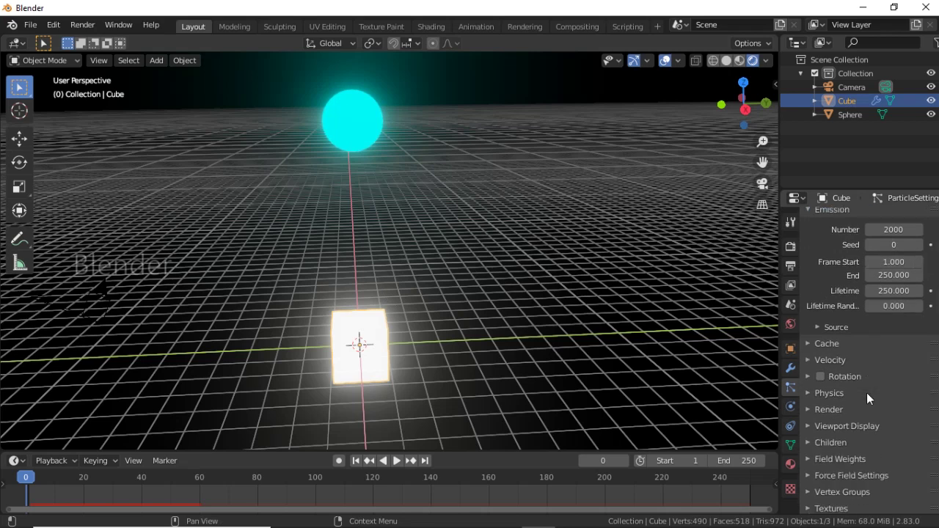
{"action": "left_click", "coordinate": [808, 409]}
{"action": "scroll", "coordinate": [880, 408], "scroll_direction": "down", "scroll_amount": 1}
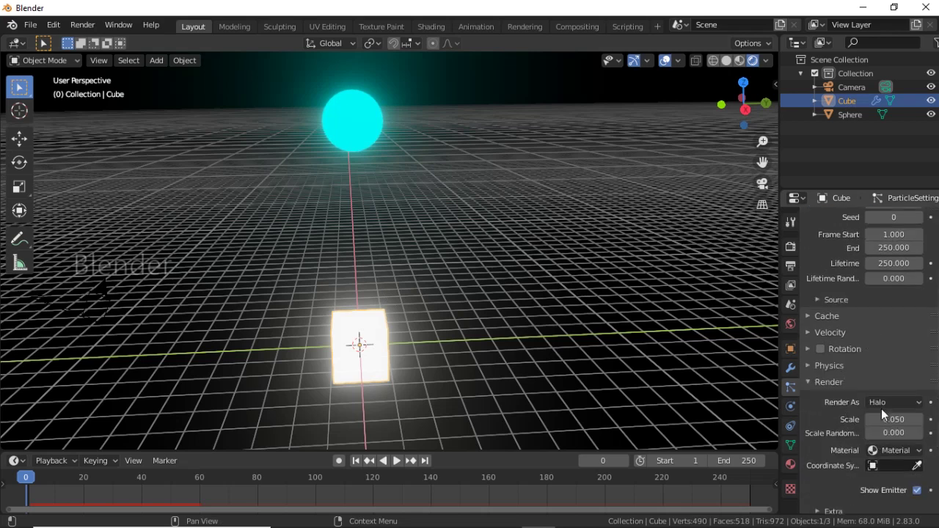
{"action": "scroll", "coordinate": [844, 413], "scroll_direction": "down", "scroll_amount": 1}
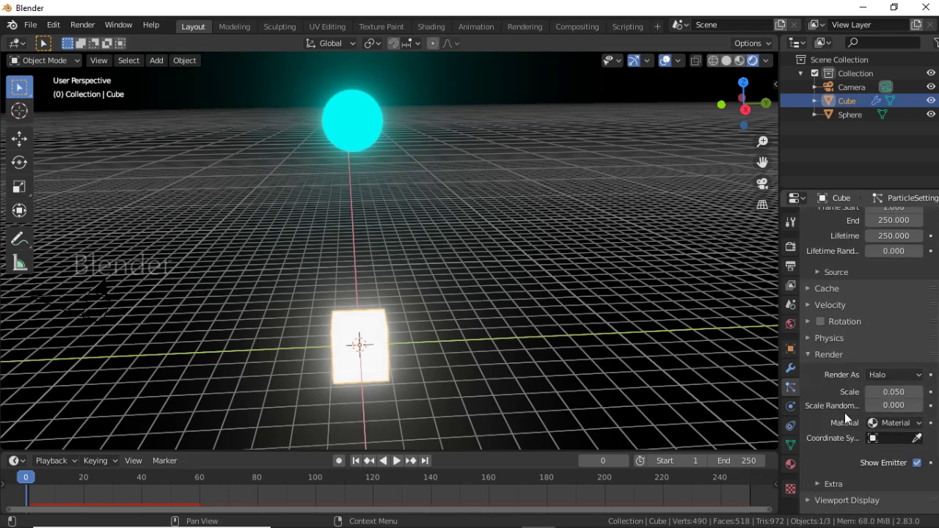
{"action": "left_click", "coordinate": [878, 376]}
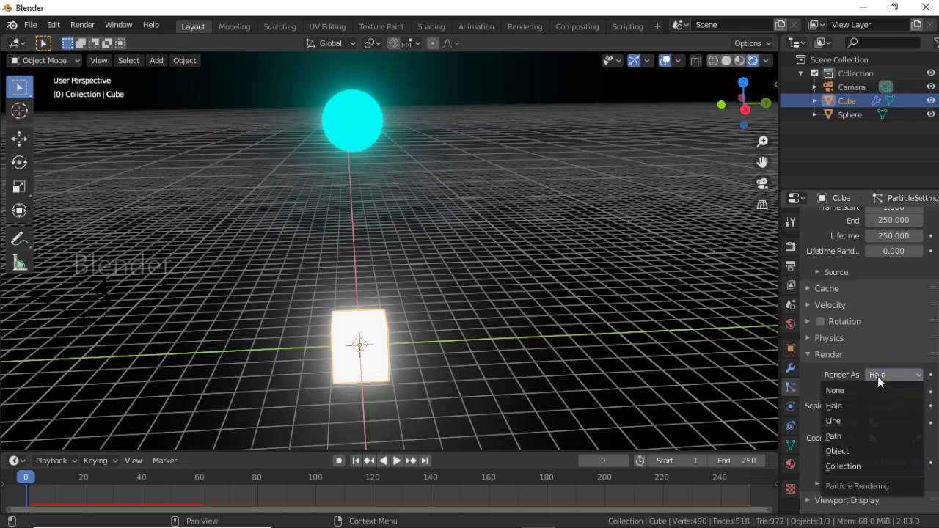
{"action": "left_click", "coordinate": [842, 452]}
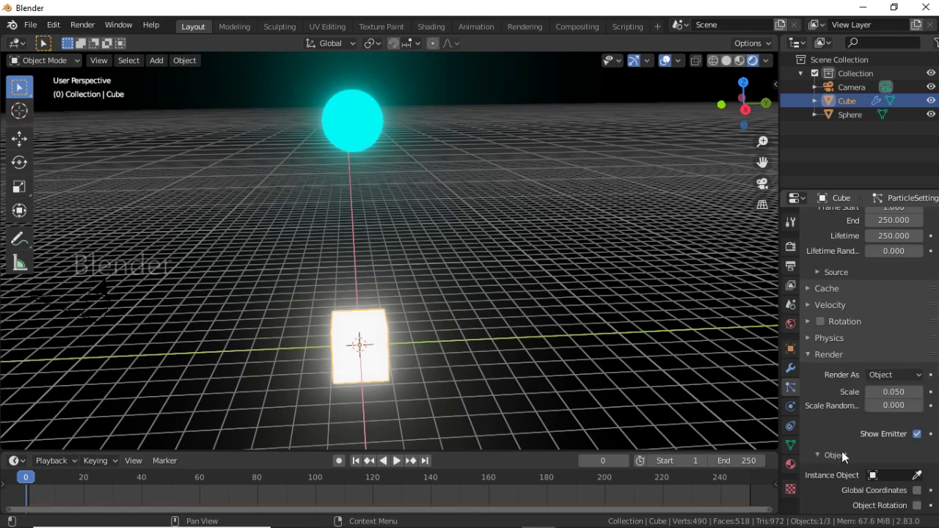
{"action": "middle_click_drag", "start_coordinate": [480, 324], "coordinate": [498, 267], "text": "shift"}
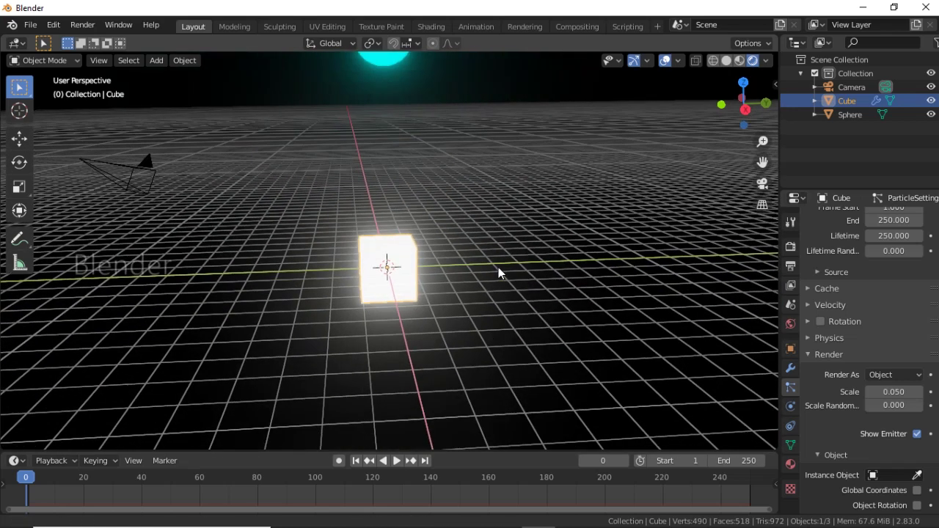
{"action": "key", "text": "space"}
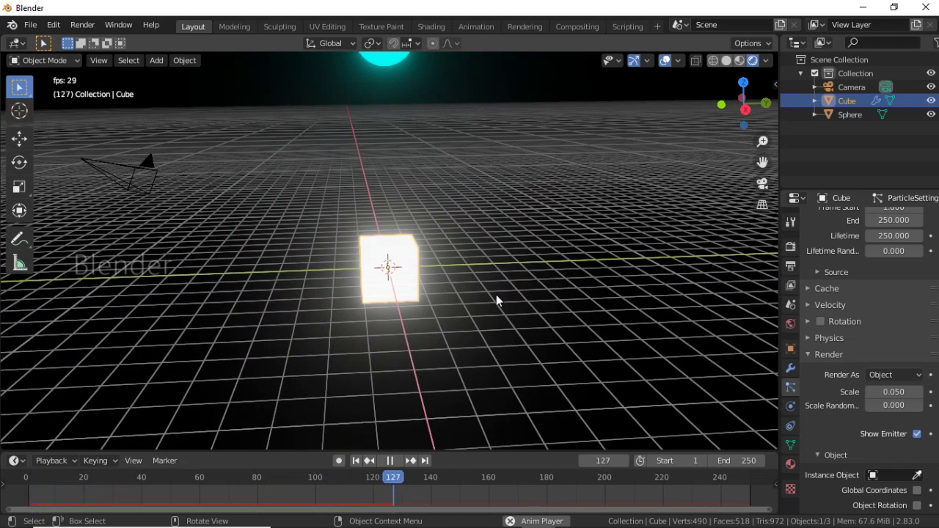
{"action": "key", "text": "space"}
{"action": "mouse_move", "coordinate": [301, 361]}
{"action": "middle_mouse_down"}
{"action": "mouse_move", "coordinate": [384, 322]}
{"action": "mouse_move", "coordinate": [411, 265]}
{"action": "mouse_move", "coordinate": [267, 356]}
{"action": "middle_mouse_up"}
{"action": "key", "text": "space"}
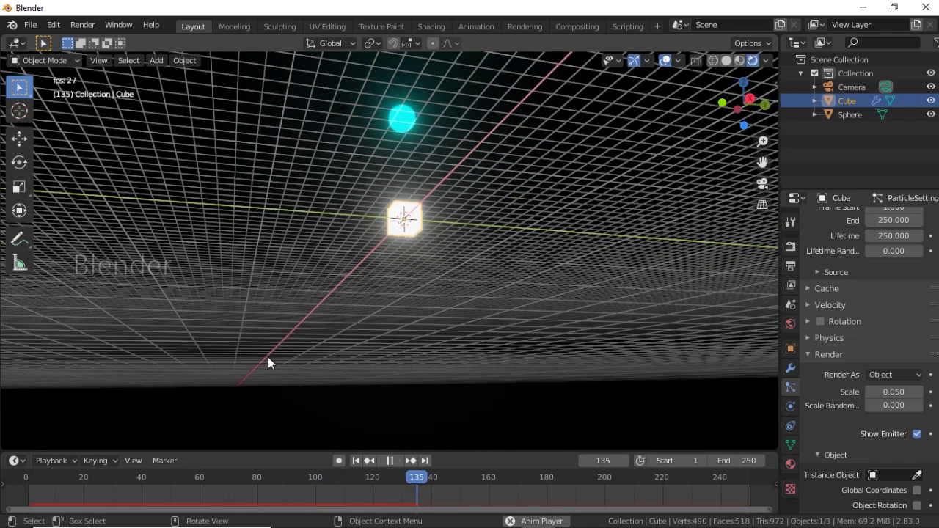
{"action": "key", "text": "space"}
{"action": "left_click", "coordinate": [51, 476]}
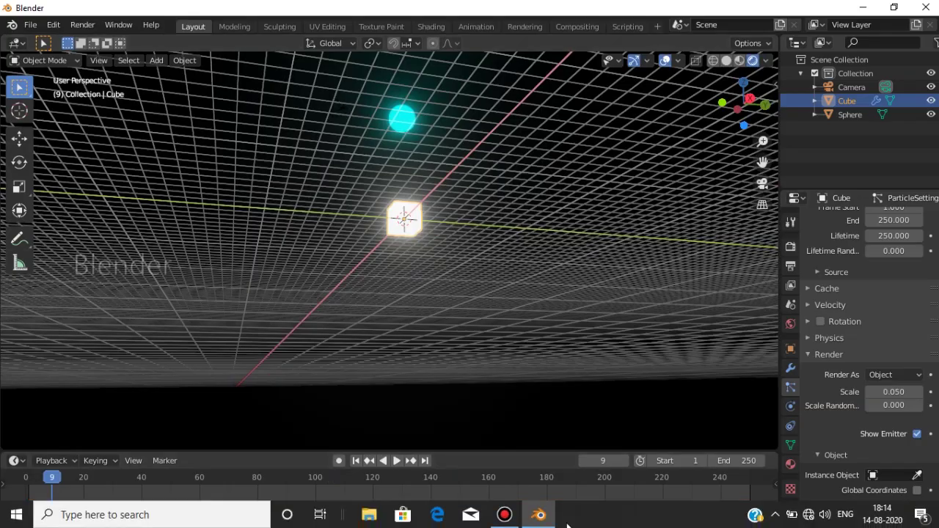
{"action": "left_click", "coordinate": [538, 514]}
{"action": "left_click", "coordinate": [504, 514]}
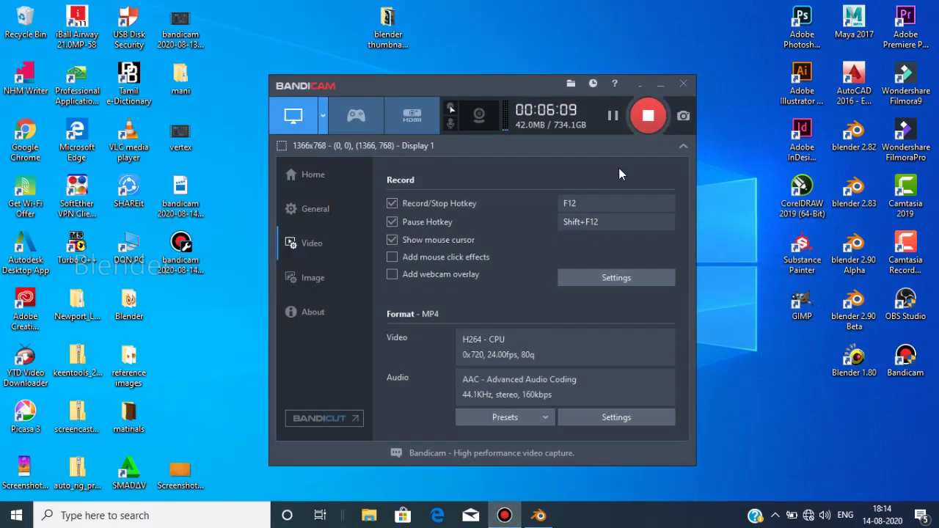
{"action": "key", "text": "alt+Tab"}
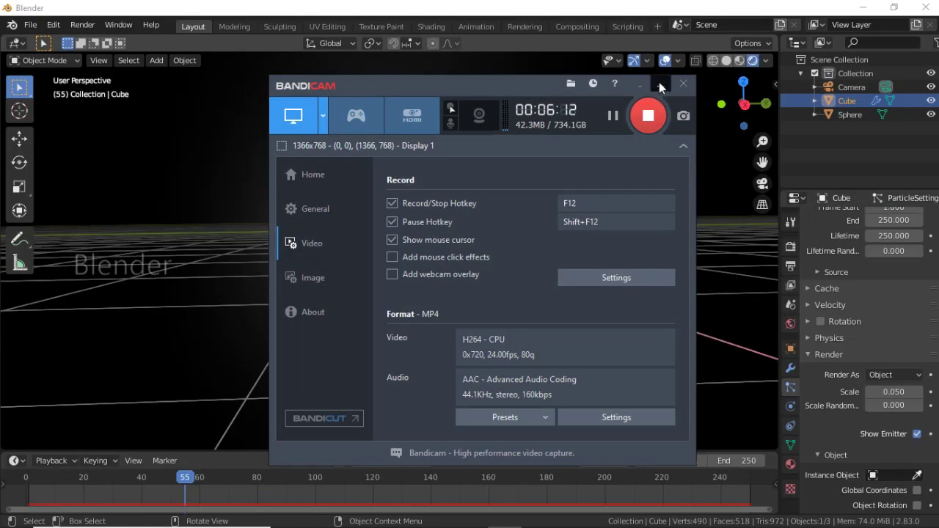
{"action": "left_click", "coordinate": [660, 83]}
{"action": "mouse_move", "coordinate": [395, 251]}
{"action": "middle_mouse_down"}
{"action": "mouse_move", "coordinate": [421, 249]}
{"action": "mouse_move", "coordinate": [427, 269]}
{"action": "mouse_move", "coordinate": [445, 258]}
{"action": "middle_mouse_up"}
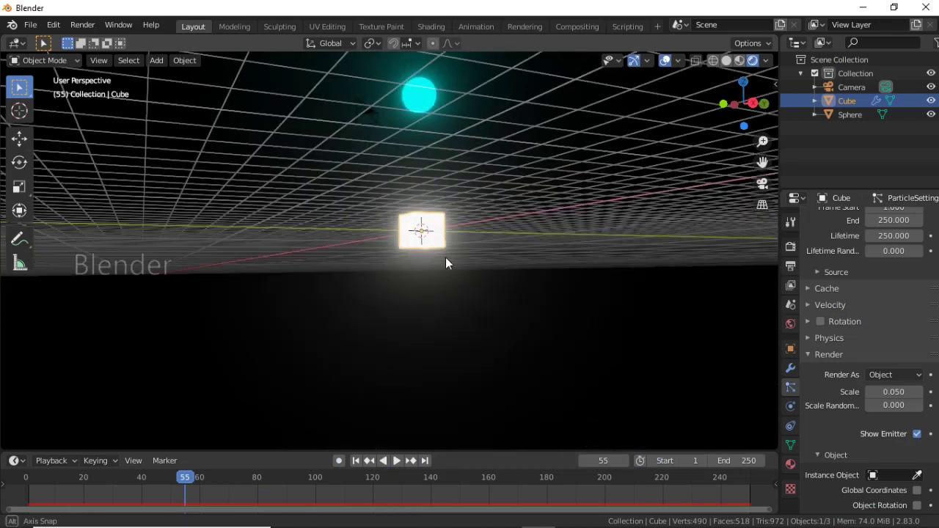
{"action": "left_click", "coordinate": [27, 484]}
{"action": "key", "text": "space"}
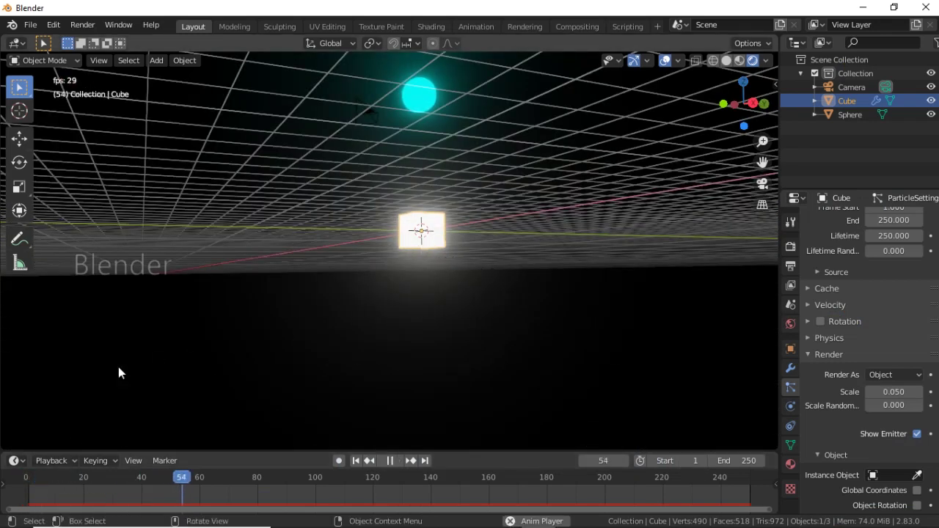
{"action": "left_click", "coordinate": [393, 456]}
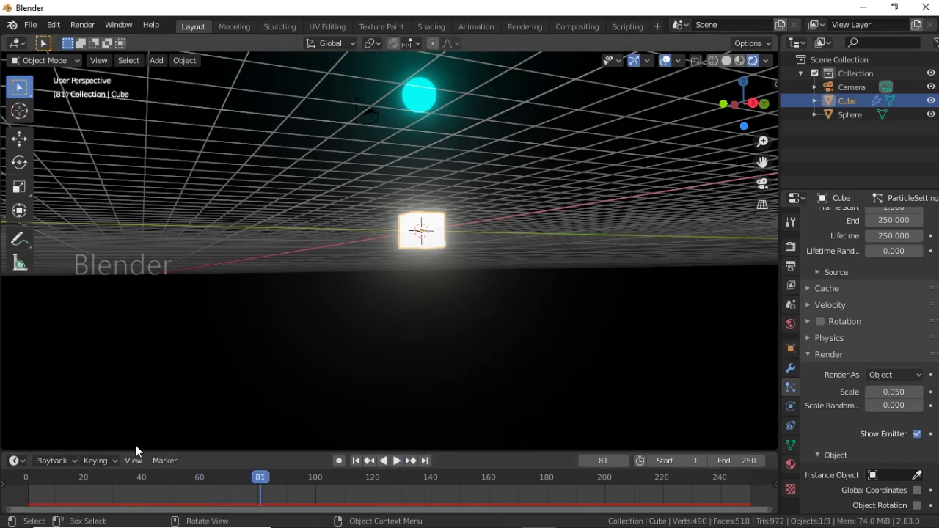
{"action": "left_click", "coordinate": [26, 477]}
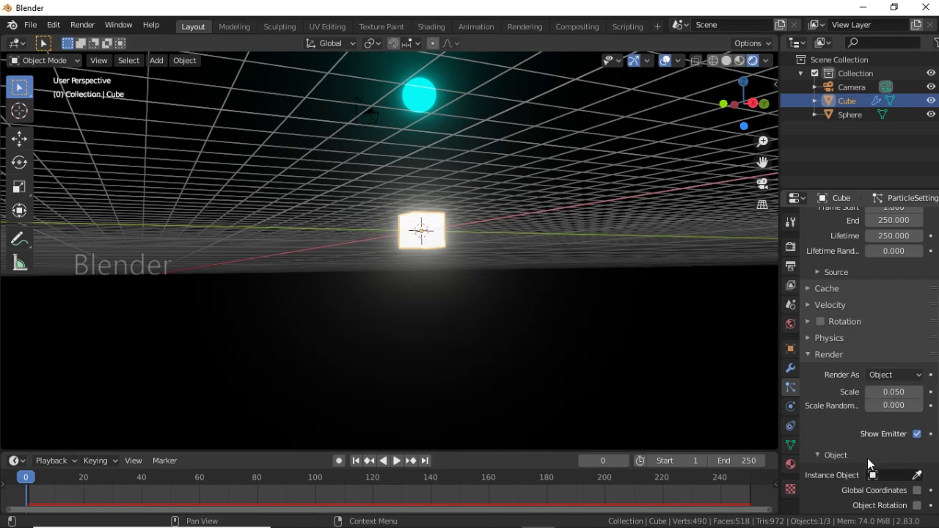
Set the Sphere as the instance object for each particle.
{"action": "scroll", "coordinate": [868, 420], "scroll_direction": "down", "scroll_amount": 1}
{"action": "scroll", "coordinate": [868, 419], "scroll_direction": "down", "scroll_amount": 1}
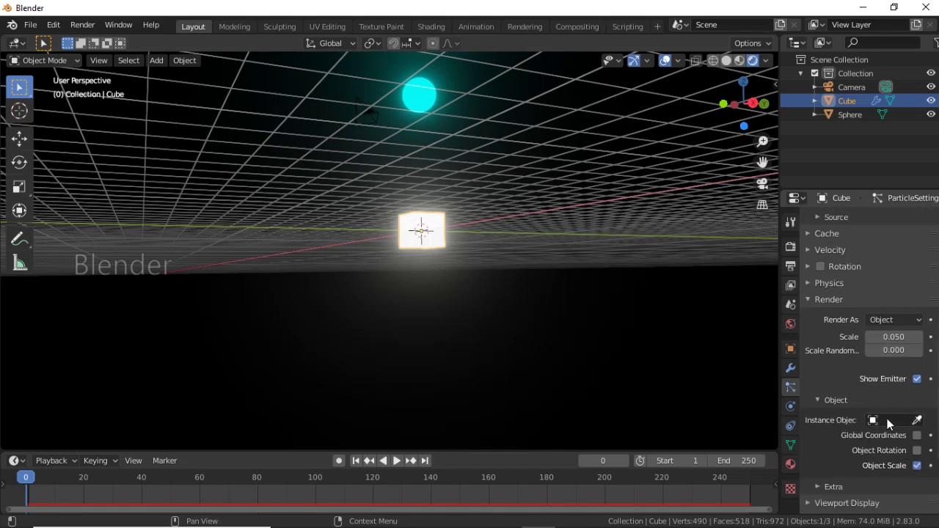
{"action": "left_click", "coordinate": [887, 421]}
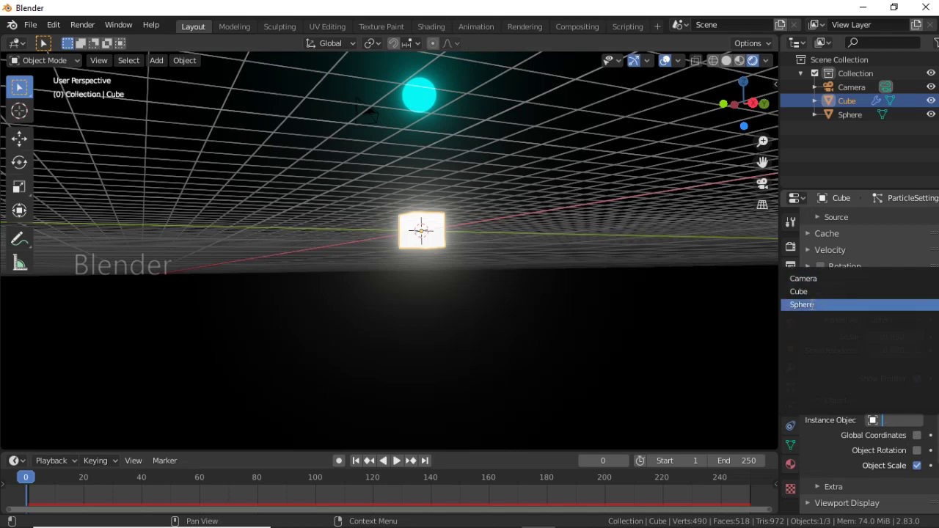
{"action": "left_click", "coordinate": [802, 304]}
Play the animation with overlays hidden and stop it at frame 209.
{"action": "middle_click_drag", "start_coordinate": [514, 263], "coordinate": [500, 264]}
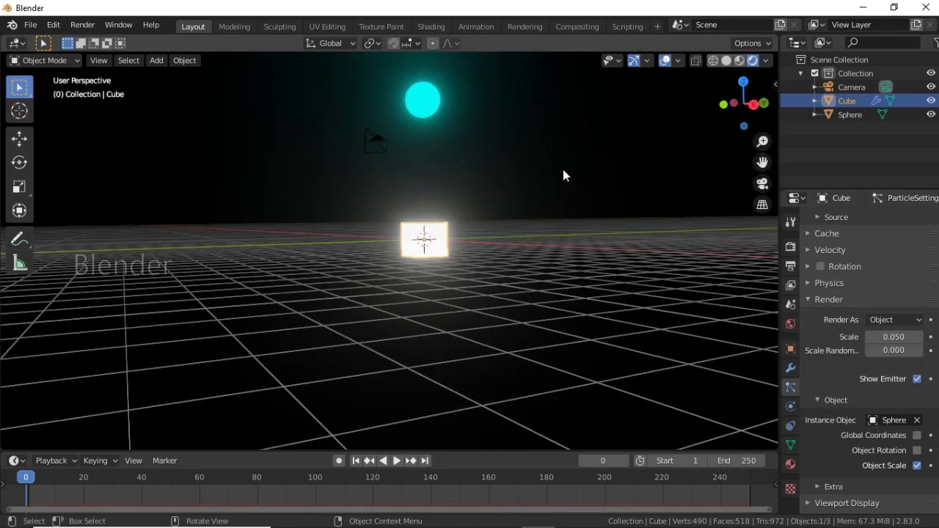
{"action": "mouse_move", "coordinate": [563, 169]}
{"action": "middle_mouse_down"}
{"action": "mouse_move", "coordinate": [560, 224]}
{"action": "mouse_move", "coordinate": [572, 241]}
{"action": "middle_mouse_up"}
{"action": "key", "text": "space"}
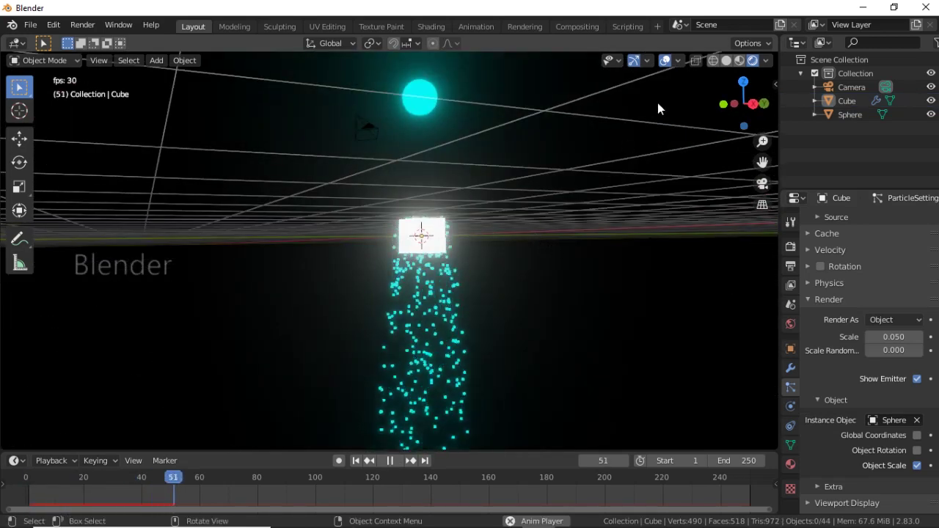
{"action": "left_click", "coordinate": [664, 62]}
{"action": "middle_click_drag", "start_coordinate": [506, 294], "coordinate": [491, 312]}
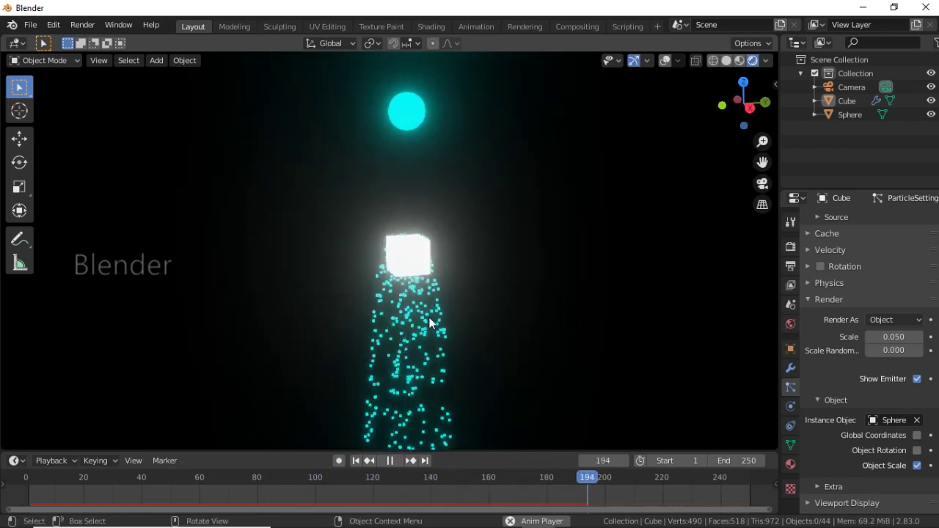
{"action": "key", "text": "space"}
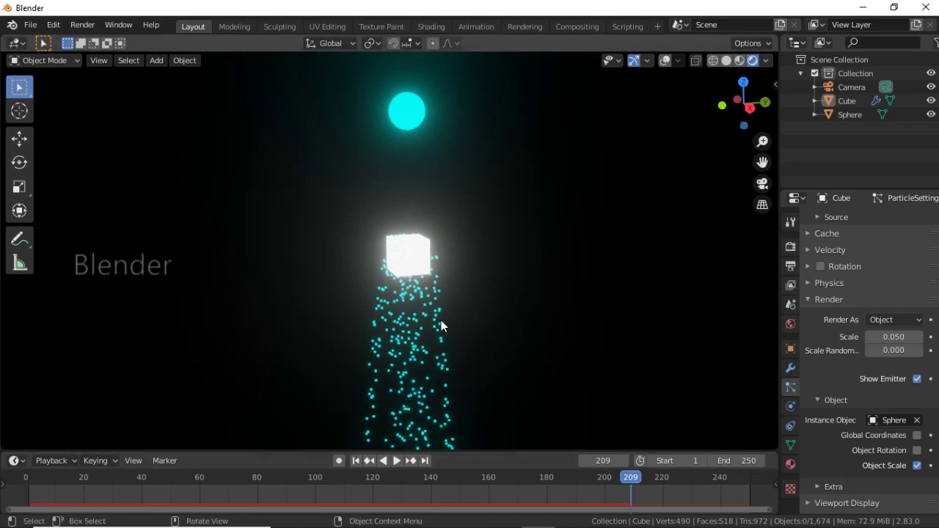
Render a still image of frame 209 from the Render menu.
{"action": "left_click", "coordinate": [80, 22]}
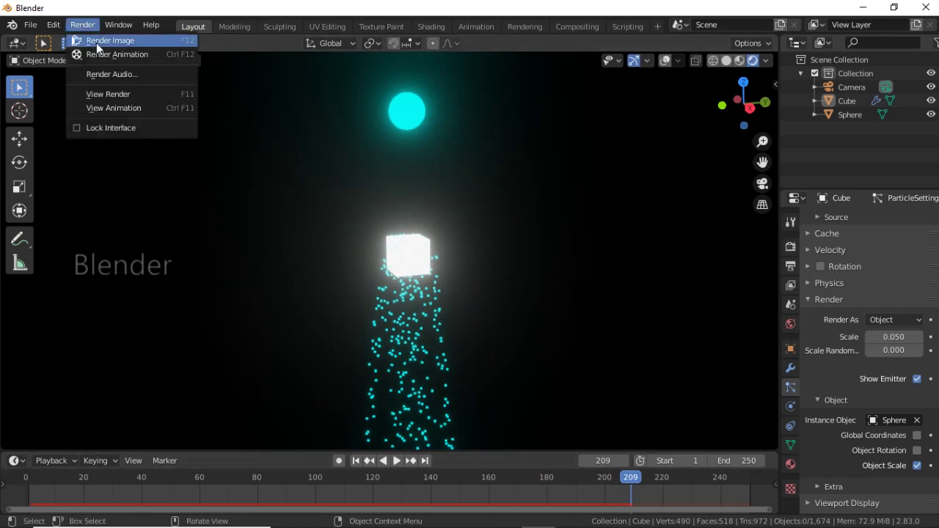
{"action": "left_click", "coordinate": [96, 41]}
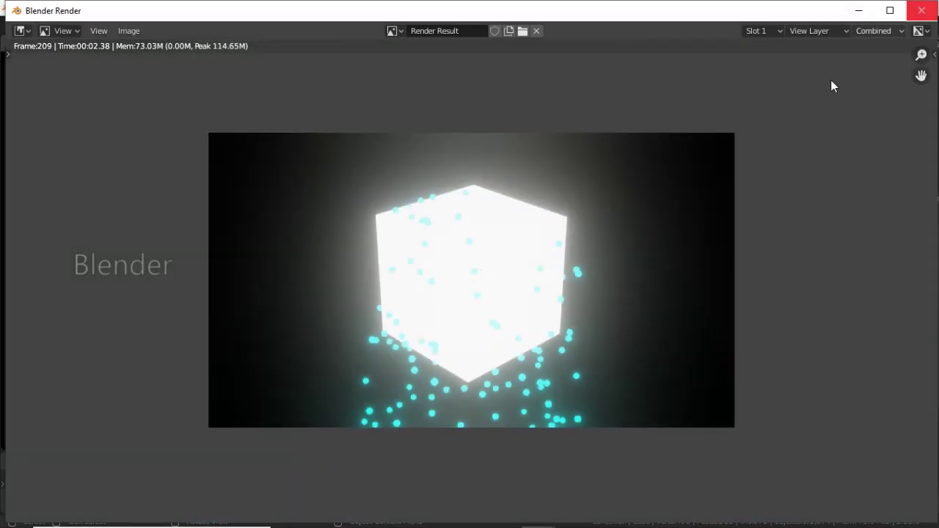
Close the render window, select the Cube and turn viewport overlays back on.
{"action": "left_click", "coordinate": [922, 11]}
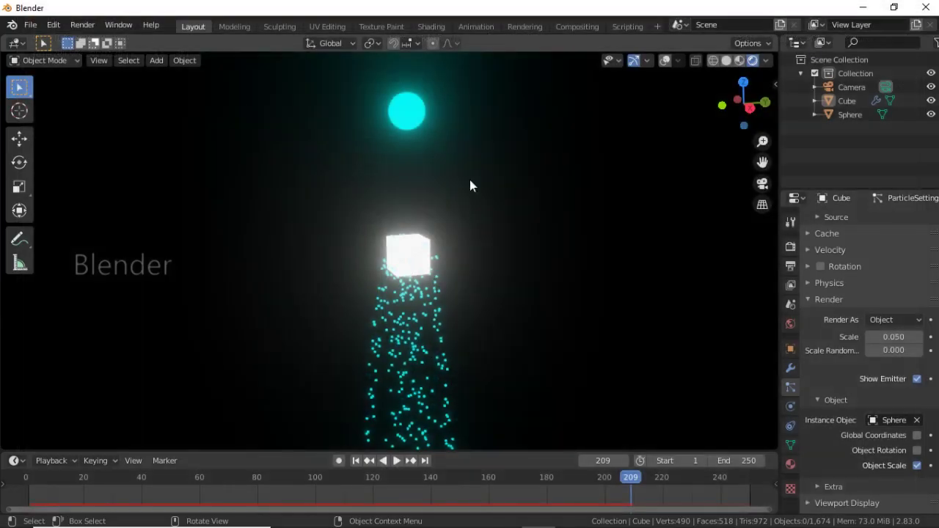
{"action": "left_click", "coordinate": [424, 247]}
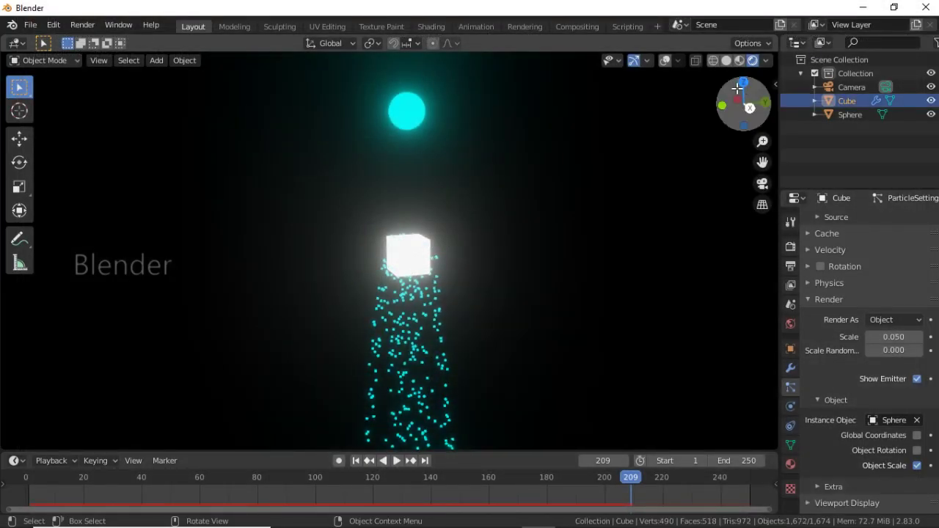
{"action": "left_click", "coordinate": [664, 60]}
{"action": "middle_click_drag", "start_coordinate": [582, 174], "coordinate": [488, 237]}
Turn off Show Emitter in Viewport Display and play the animation to frame 112.
{"action": "scroll", "coordinate": [487, 237], "scroll_direction": "up", "scroll_amount": 3}
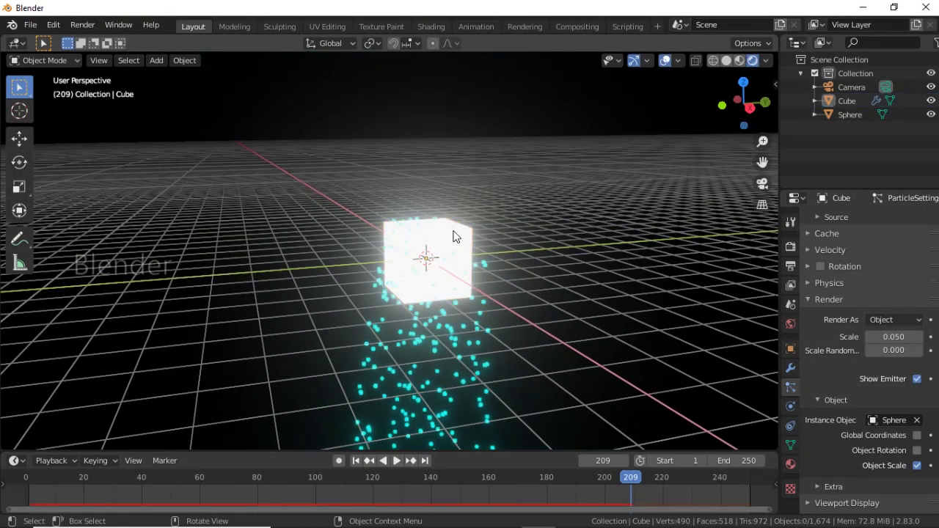
{"action": "scroll", "coordinate": [834, 415], "scroll_direction": "down", "scroll_amount": 2}
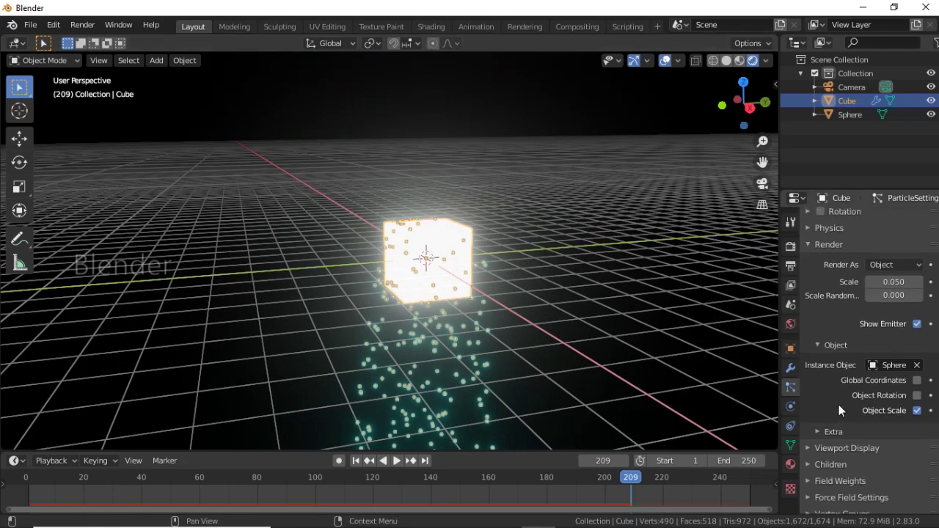
{"action": "scroll", "coordinate": [838, 404], "scroll_direction": "down", "scroll_amount": 2}
{"action": "left_click", "coordinate": [814, 406]}
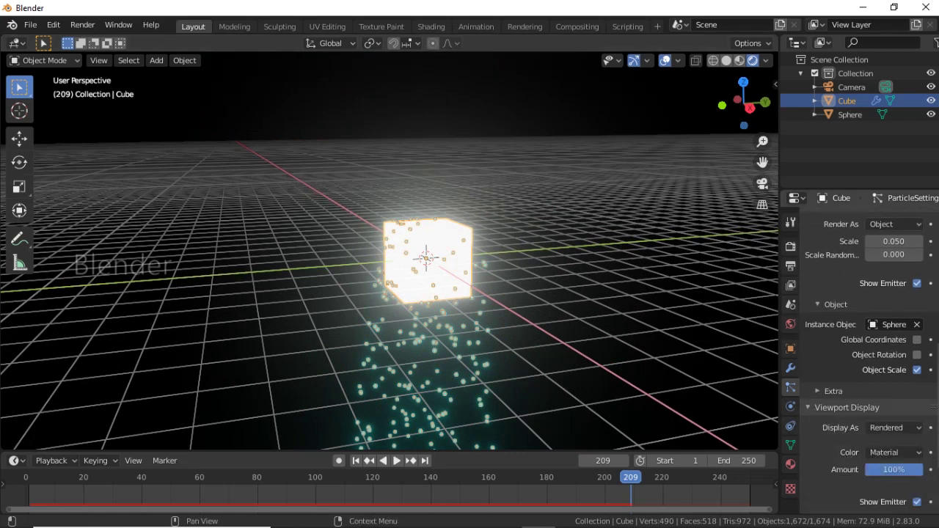
{"action": "scroll", "coordinate": [927, 411], "scroll_direction": "down", "scroll_amount": 3}
{"action": "left_click", "coordinate": [916, 420]}
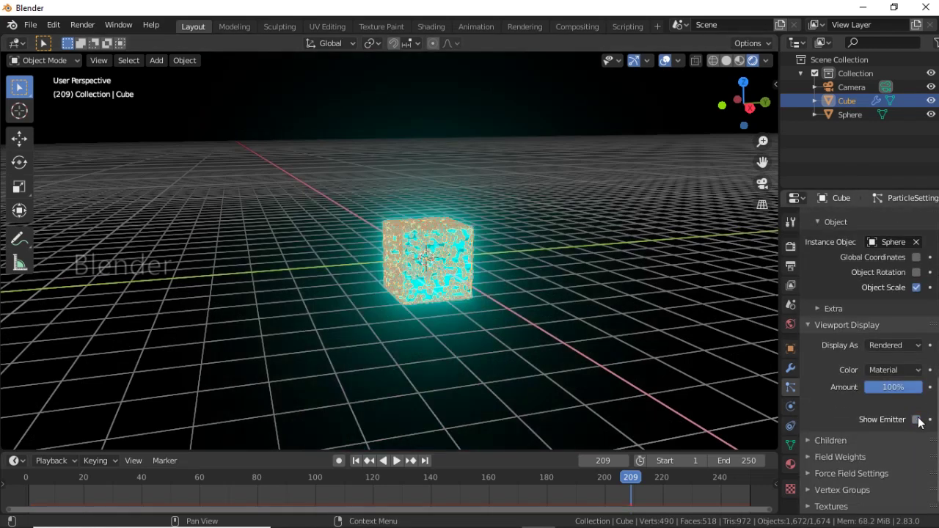
{"action": "key", "text": "space"}
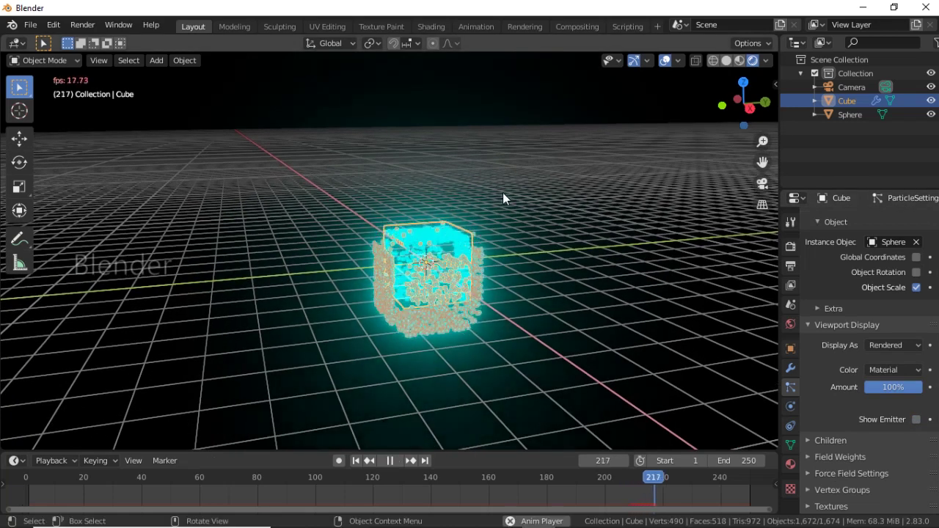
{"action": "left_click", "coordinate": [513, 182]}
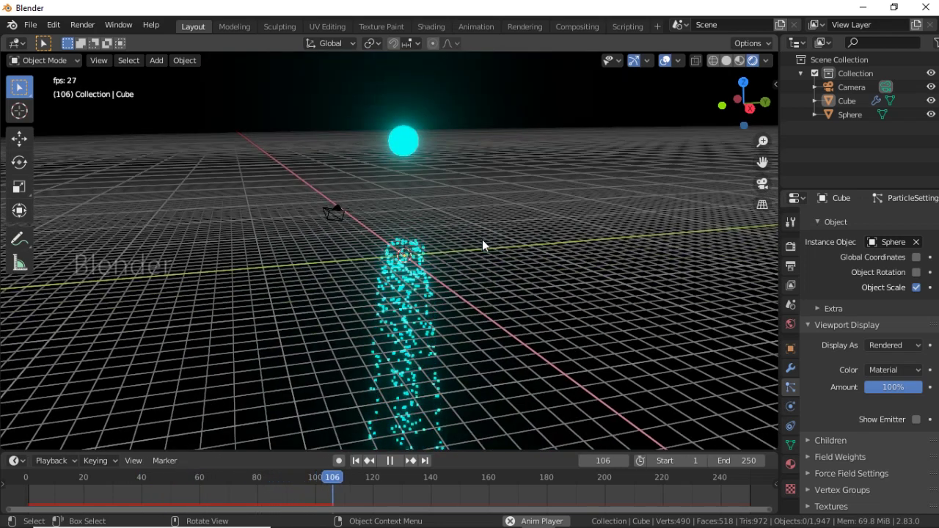
{"action": "key", "text": "space"}
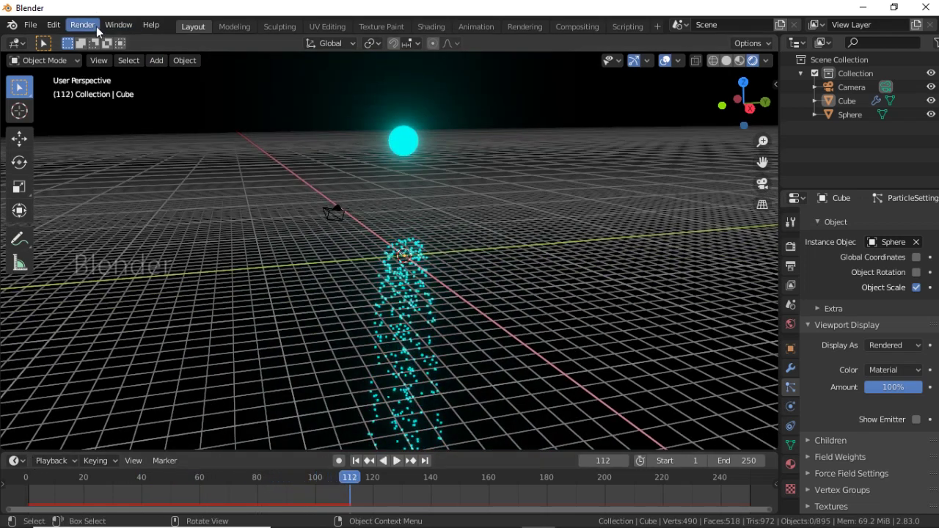
Render frame 112 with F12, then close the render window.
{"action": "left_click", "coordinate": [82, 25]}
{"action": "key", "text": "F12"}
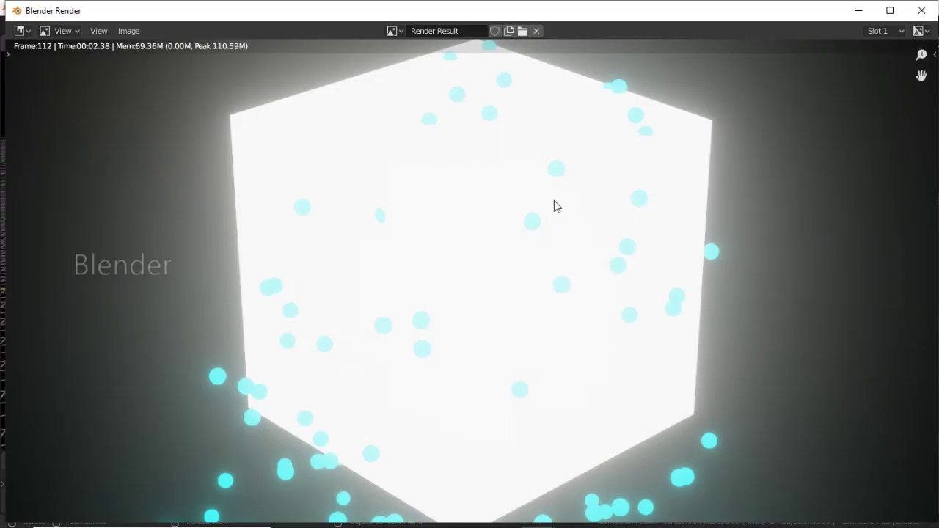
{"action": "scroll", "coordinate": [539, 196], "scroll_direction": "down", "scroll_amount": 4}
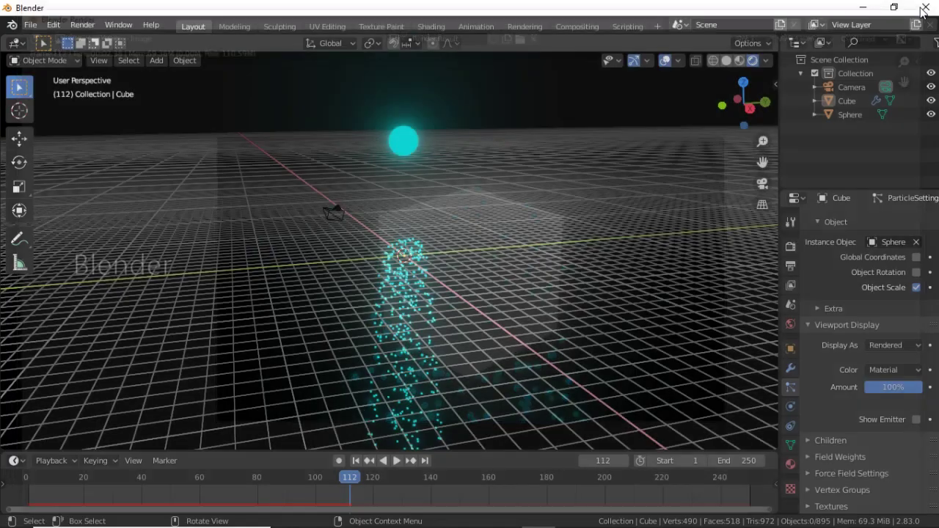
{"action": "left_click", "coordinate": [921, 10]}
{"action": "middle_click_drag", "start_coordinate": [429, 201], "coordinate": [378, 281]}
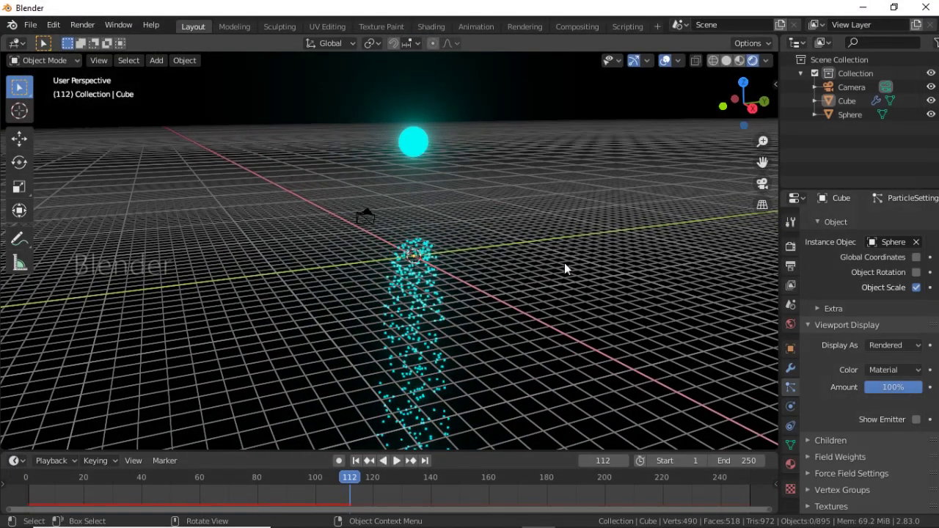
Play the animation with overlays off and stop at frame 225.
{"action": "key", "text": "space"}
{"action": "middle_click_drag", "start_coordinate": [499, 229], "coordinate": [474, 224]}
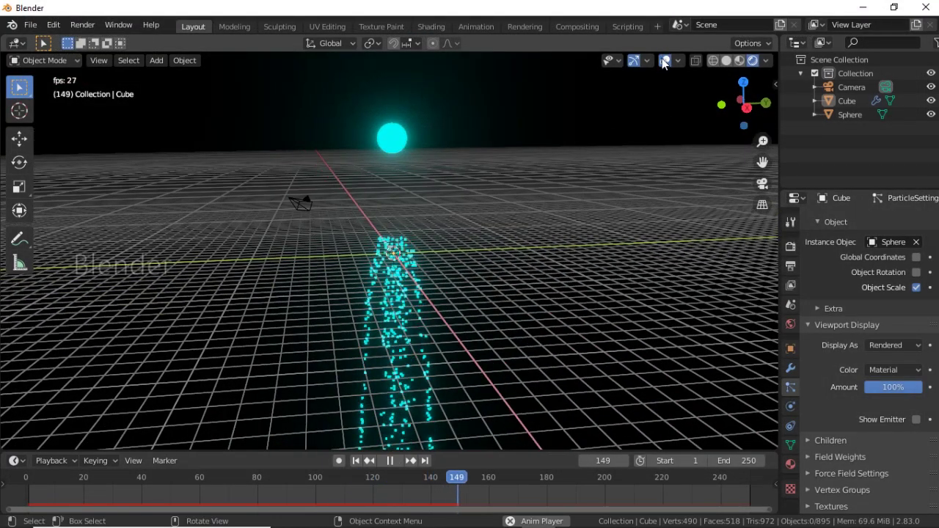
{"action": "left_click", "coordinate": [665, 61]}
{"action": "scroll", "coordinate": [482, 264], "scroll_direction": "up", "scroll_amount": 3}
{"action": "scroll", "coordinate": [482, 264], "scroll_direction": "up", "scroll_amount": 3}
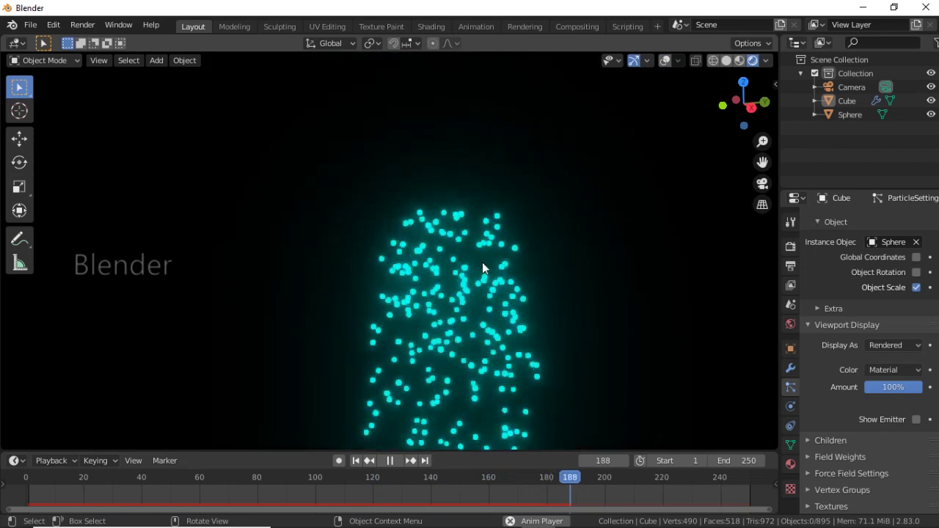
{"action": "scroll", "coordinate": [469, 249], "scroll_direction": "down", "scroll_amount": 3}
{"action": "key", "text": "space"}
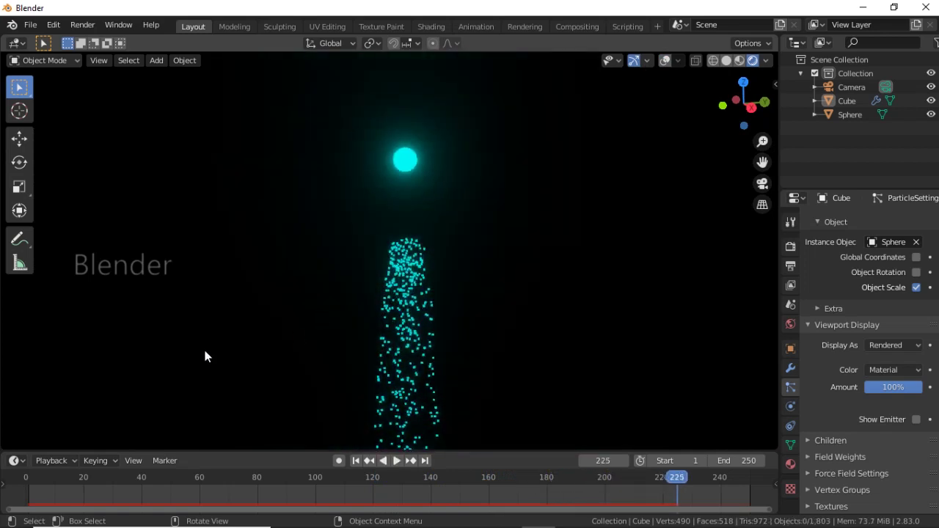
Render a still of frame 225 with F12 and close the render window.
{"action": "left_click", "coordinate": [88, 24]}
{"action": "key", "text": "F12"}
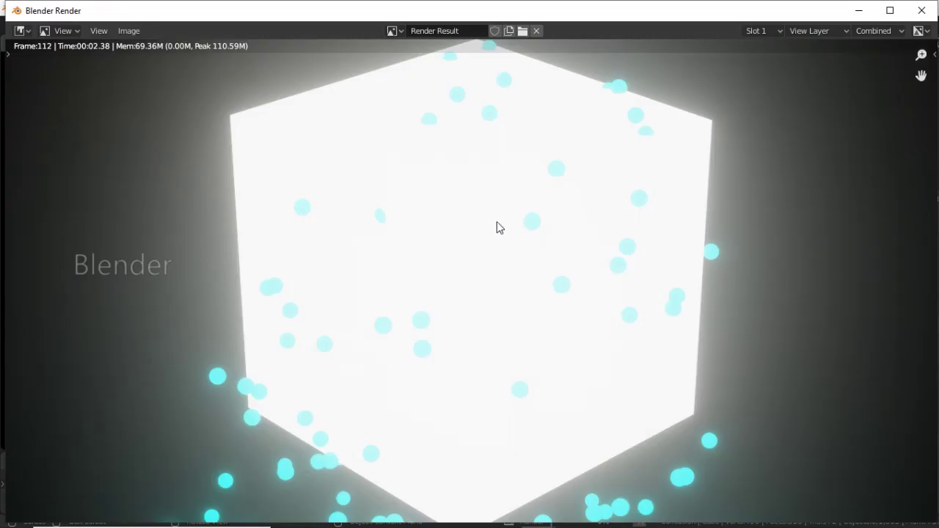
{"action": "scroll", "coordinate": [497, 222], "scroll_direction": "down", "scroll_amount": 6}
{"action": "scroll", "coordinate": [496, 221], "scroll_direction": "down", "scroll_amount": 1}
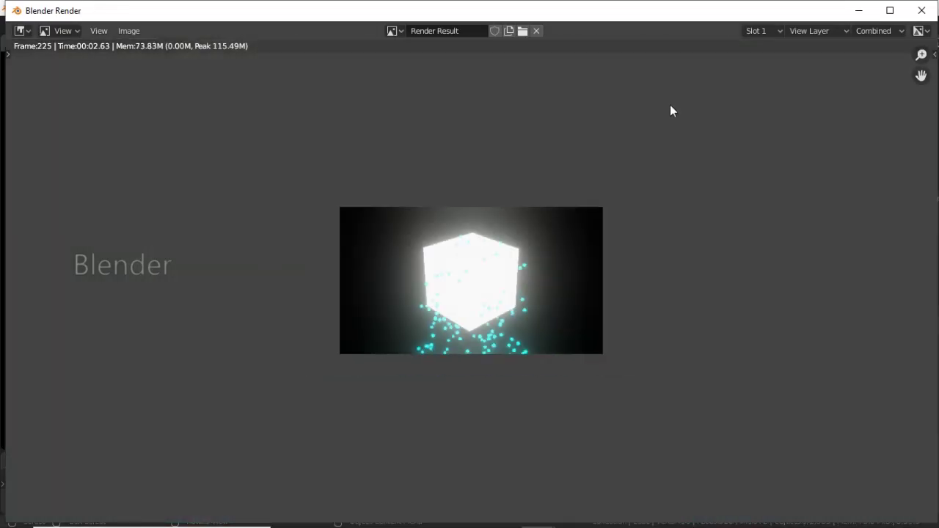
{"action": "left_click", "coordinate": [920, 9]}
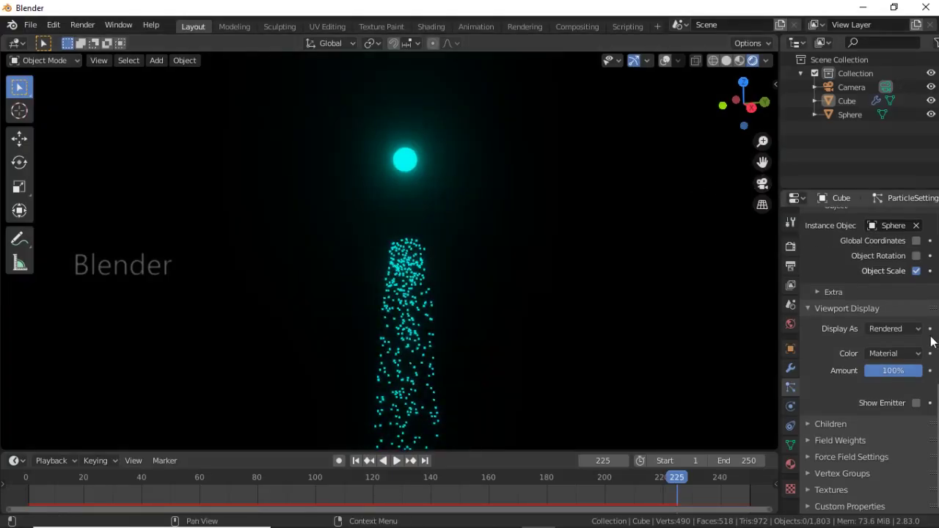
Turn off Show Emitter in the particle Render settings and replay from frame 0.
{"action": "scroll", "coordinate": [902, 337], "scroll_direction": "up", "scroll_amount": 3}
{"action": "scroll", "coordinate": [916, 330], "scroll_direction": "up", "scroll_amount": 1}
{"action": "scroll", "coordinate": [915, 345], "scroll_direction": "up", "scroll_amount": 2}
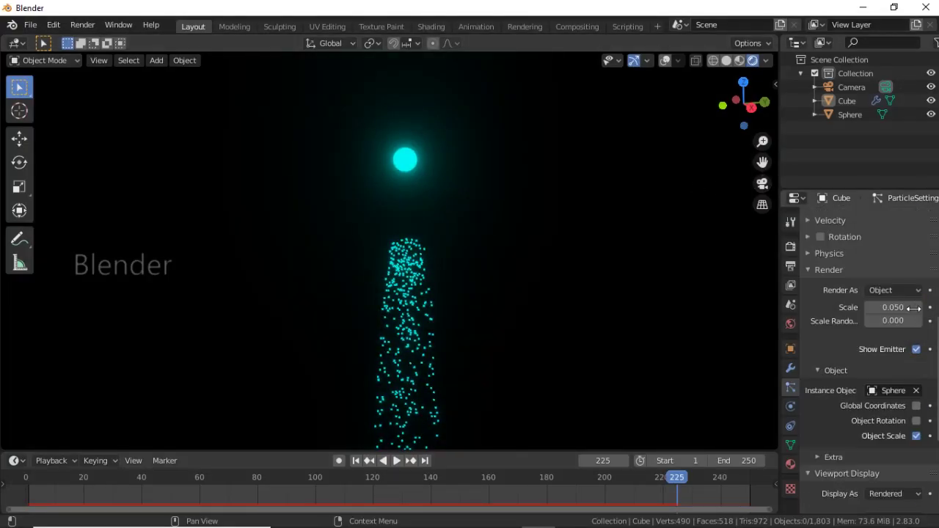
{"action": "left_click", "coordinate": [916, 349]}
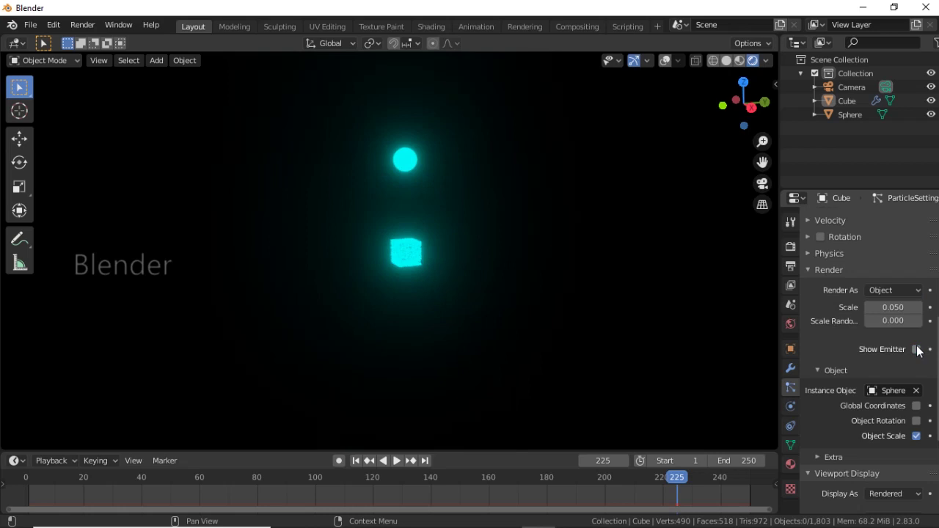
{"action": "left_click", "coordinate": [26, 483]}
{"action": "key", "text": "space"}
{"action": "key", "text": "space"}
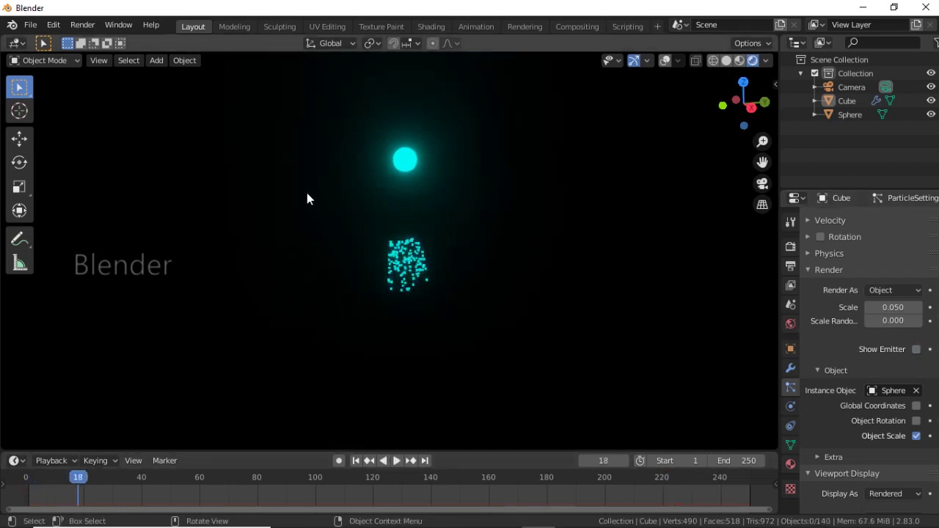
Render a still of frame 18 showing only cyan particles, then close it.
{"action": "left_click", "coordinate": [88, 25]}
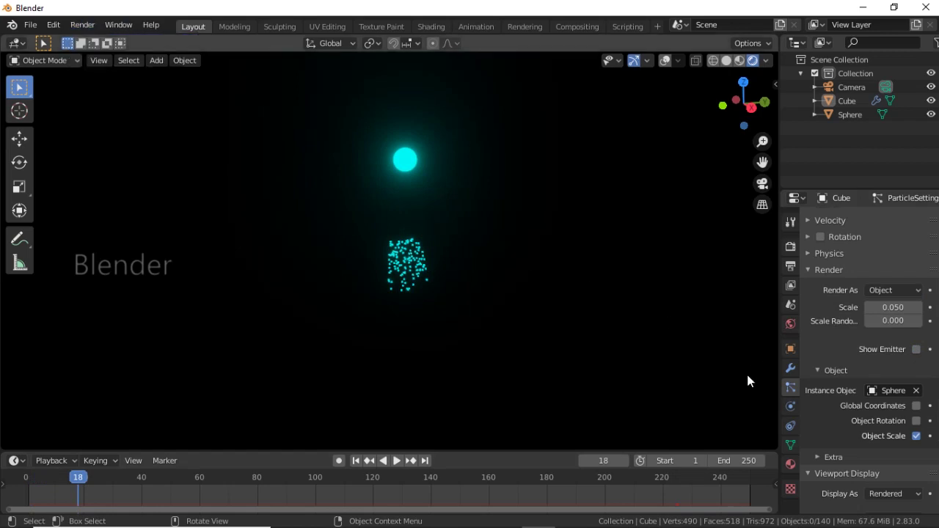
{"action": "scroll", "coordinate": [917, 433], "scroll_direction": "down", "scroll_amount": 2}
{"action": "scroll", "coordinate": [915, 478], "scroll_direction": "down", "scroll_amount": 1}
{"action": "scroll", "coordinate": [915, 478], "scroll_direction": "down", "scroll_amount": 1}
{"action": "scroll", "coordinate": [929, 345], "scroll_direction": "up", "scroll_amount": 1}
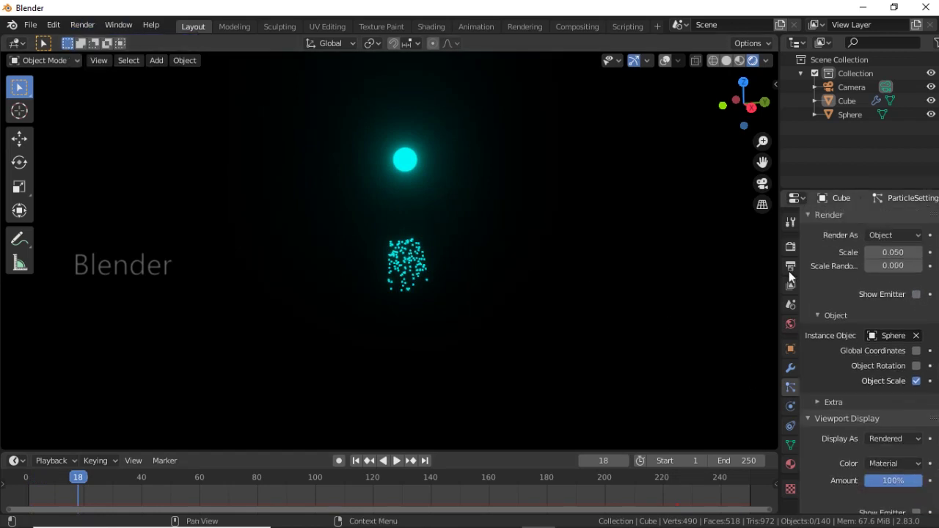
{"action": "left_click", "coordinate": [85, 25]}
{"action": "left_click", "coordinate": [90, 38]}
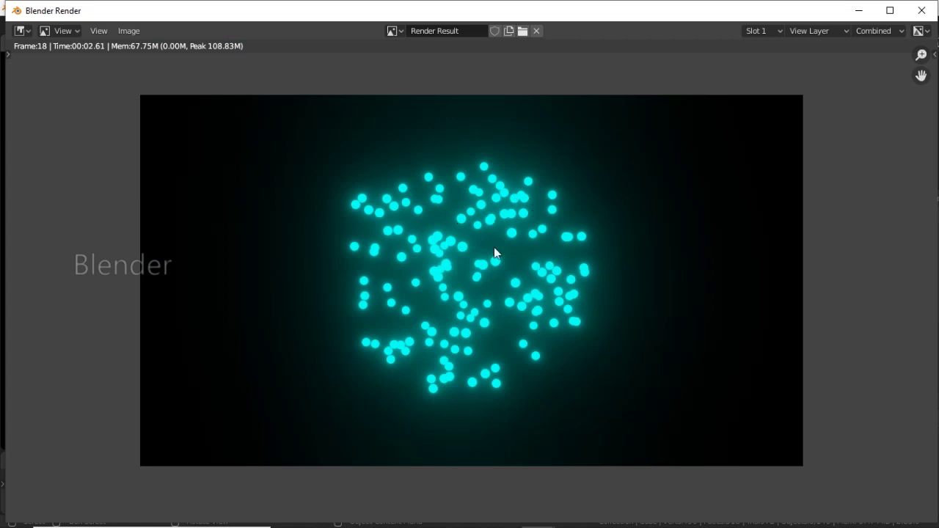
{"action": "left_click", "coordinate": [921, 10]}
Play the particle animation and stop it at frame 66.
{"action": "scroll", "coordinate": [453, 283], "scroll_direction": "up", "scroll_amount": 2}
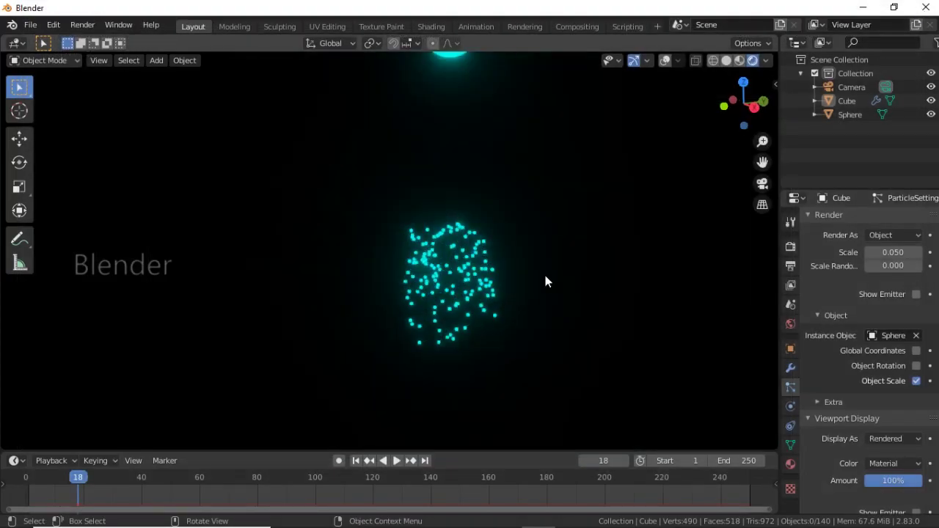
{"action": "scroll", "coordinate": [544, 279], "scroll_direction": "up", "scroll_amount": 2}
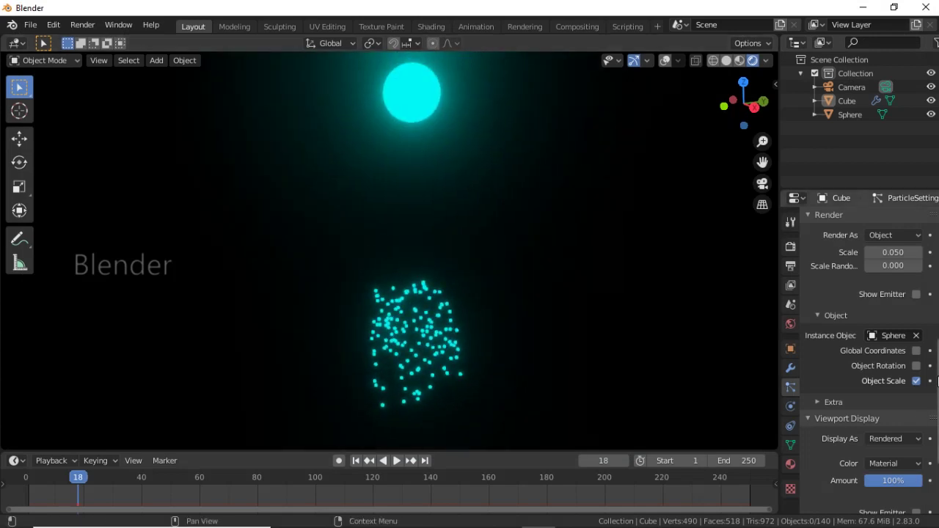
{"action": "scroll", "coordinate": [918, 282], "scroll_direction": "up", "scroll_amount": 2}
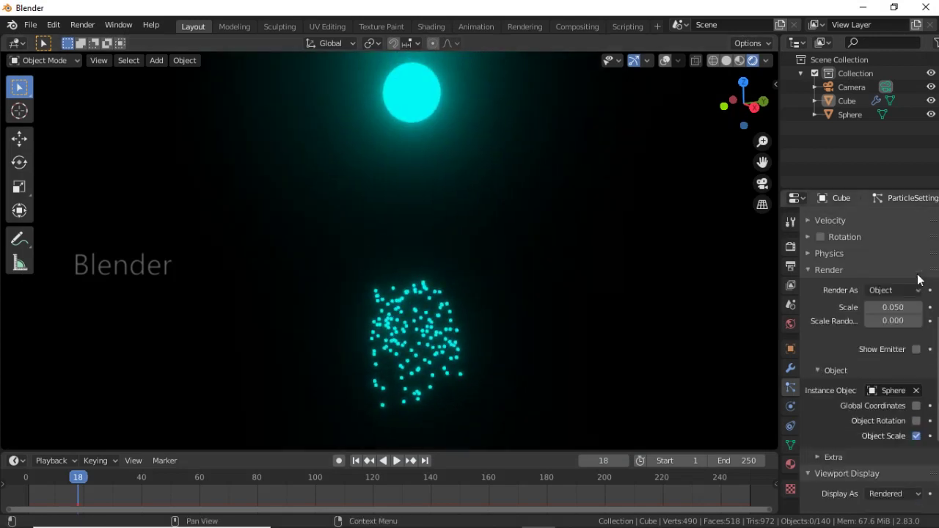
{"action": "scroll", "coordinate": [910, 366], "scroll_direction": "down", "scroll_amount": 3}
{"action": "scroll", "coordinate": [908, 440], "scroll_direction": "down", "scroll_amount": 2}
{"action": "scroll", "coordinate": [917, 461], "scroll_direction": "down", "scroll_amount": 1}
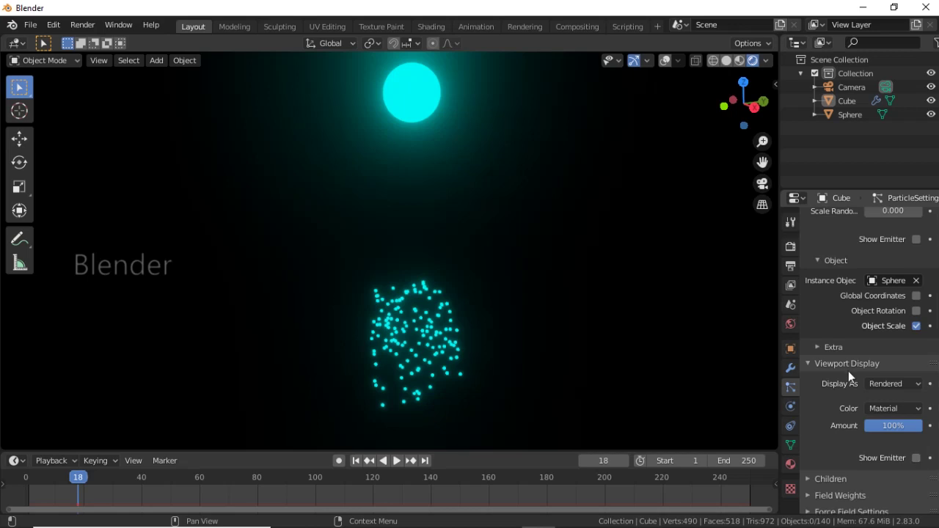
{"action": "scroll", "coordinate": [850, 370], "scroll_direction": "up", "scroll_amount": 1}
{"action": "scroll", "coordinate": [884, 340], "scroll_direction": "up", "scroll_amount": 2}
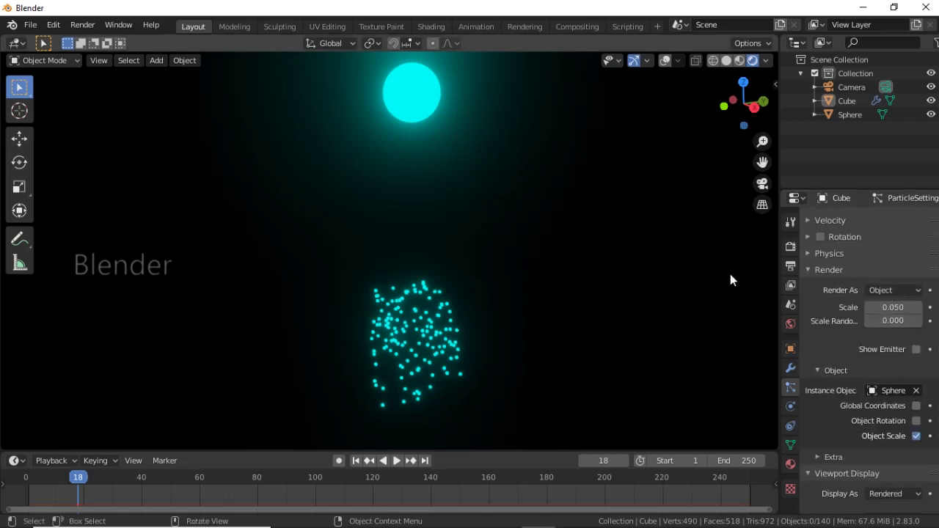
{"action": "key", "text": "space"}
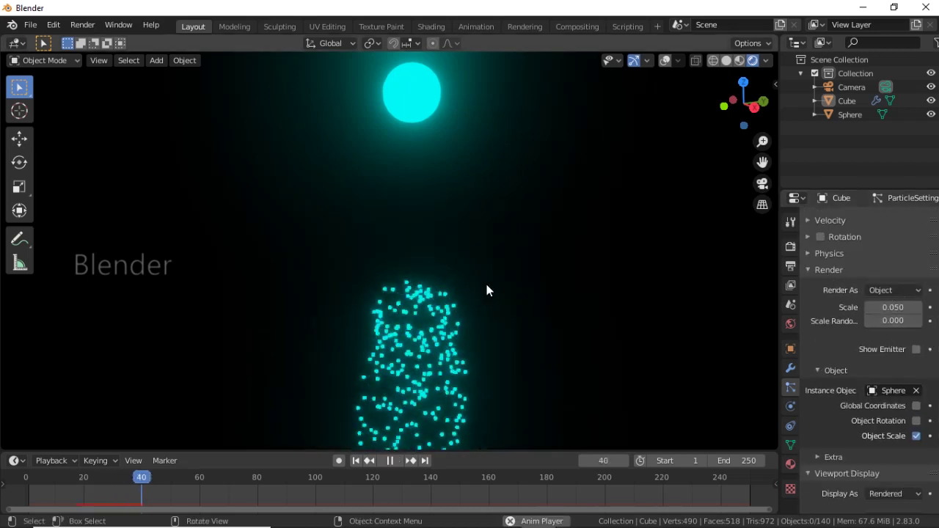
{"action": "key", "text": "space"}
Zoom and orbit the view to inspect the particle column.
{"action": "scroll", "coordinate": [474, 283], "scroll_direction": "down", "scroll_amount": 4}
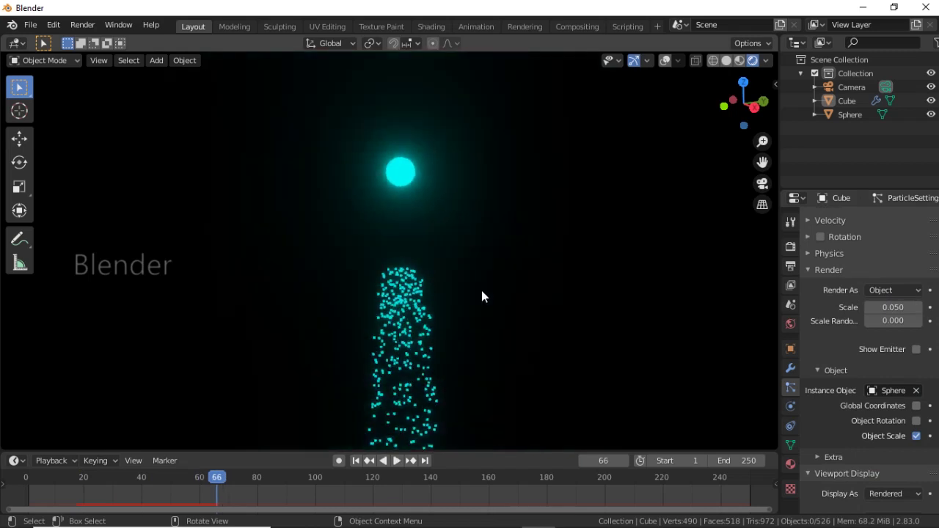
{"action": "scroll", "coordinate": [510, 275], "scroll_direction": "up", "scroll_amount": 3}
{"action": "scroll", "coordinate": [506, 277], "scroll_direction": "up", "scroll_amount": 1}
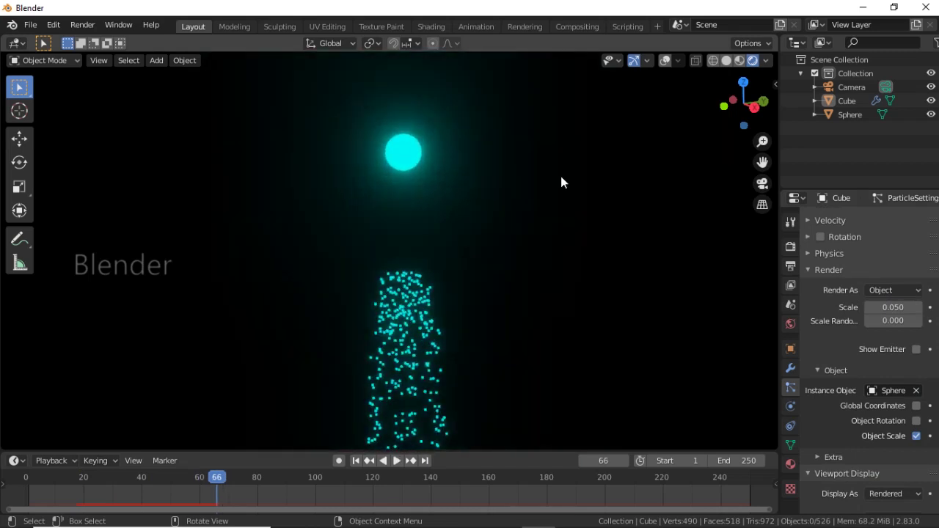
{"action": "mouse_move", "coordinate": [499, 270]}
{"action": "middle_mouse_down"}
{"action": "mouse_move", "coordinate": [503, 315]}
{"action": "mouse_move", "coordinate": [440, 256]}
{"action": "mouse_move", "coordinate": [473, 195]}
{"action": "mouse_move", "coordinate": [408, 233]}
{"action": "middle_mouse_up"}
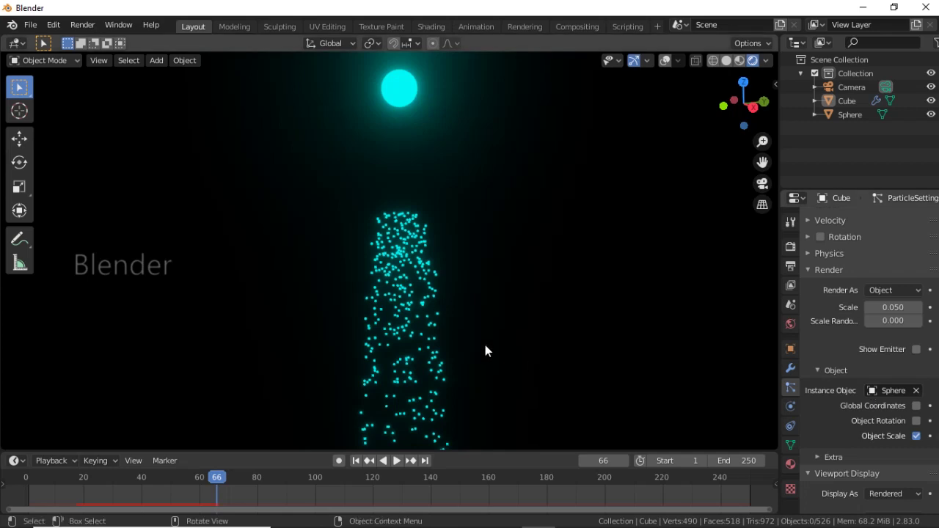
Select the Cube and set the particle render Scale to 1.0, then 0.5.
{"action": "left_click", "coordinate": [422, 284]}
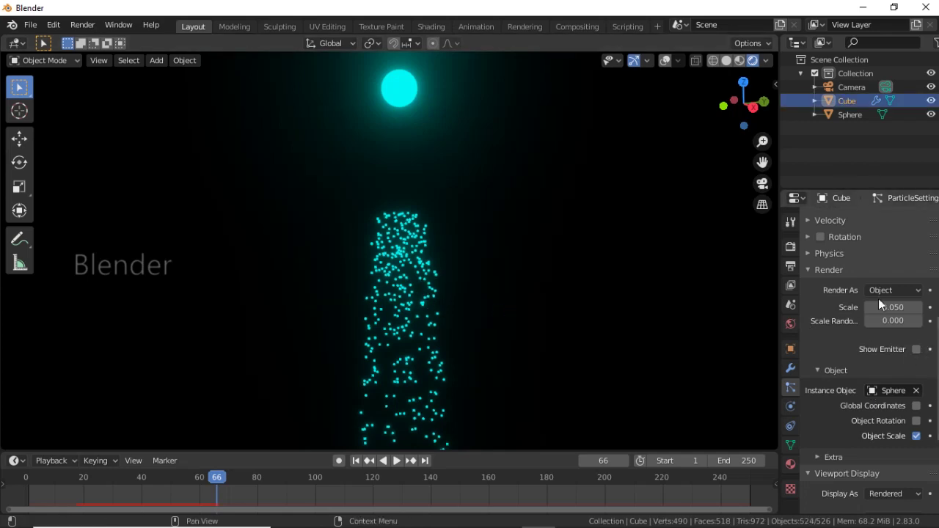
{"action": "scroll", "coordinate": [873, 290], "scroll_direction": "up", "scroll_amount": 2}
{"action": "mouse_move", "coordinate": [887, 334]}
{"action": "left_mouse_down"}
{"action": "mouse_move", "coordinate": [935, 335]}
{"action": "mouse_move", "coordinate": [895, 335]}
{"action": "left_mouse_up"}
{"action": "left_click", "coordinate": [894, 335]}
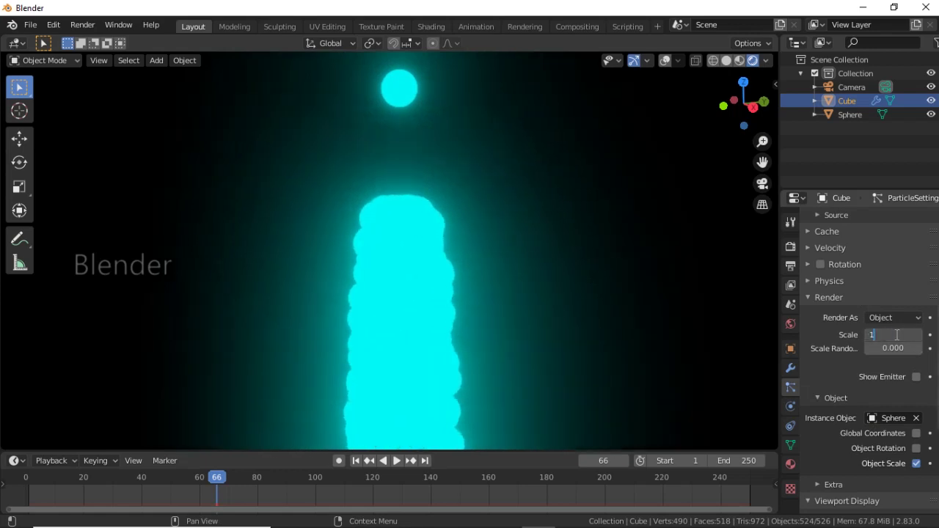
{"action": "key", "text": "Return"}
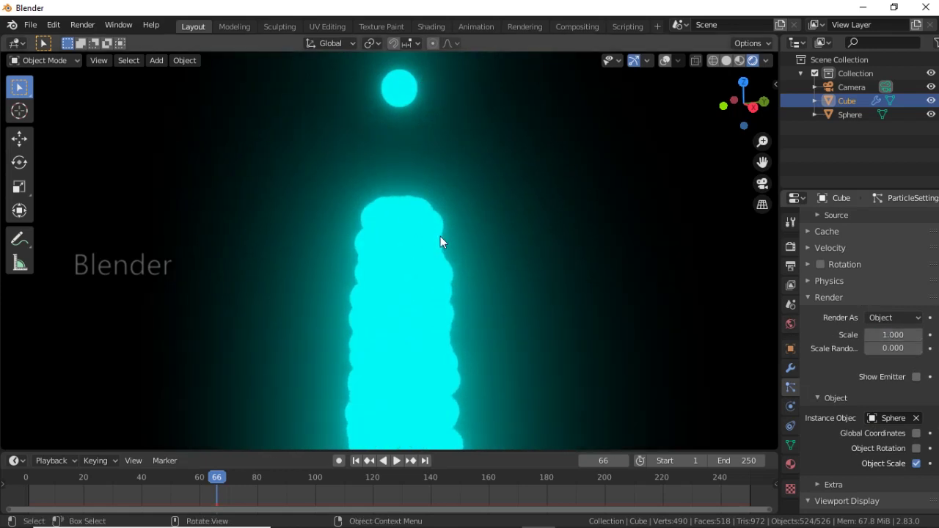
{"action": "scroll", "coordinate": [440, 242], "scroll_direction": "down", "scroll_amount": 2}
{"action": "scroll", "coordinate": [469, 257], "scroll_direction": "down", "scroll_amount": 2}
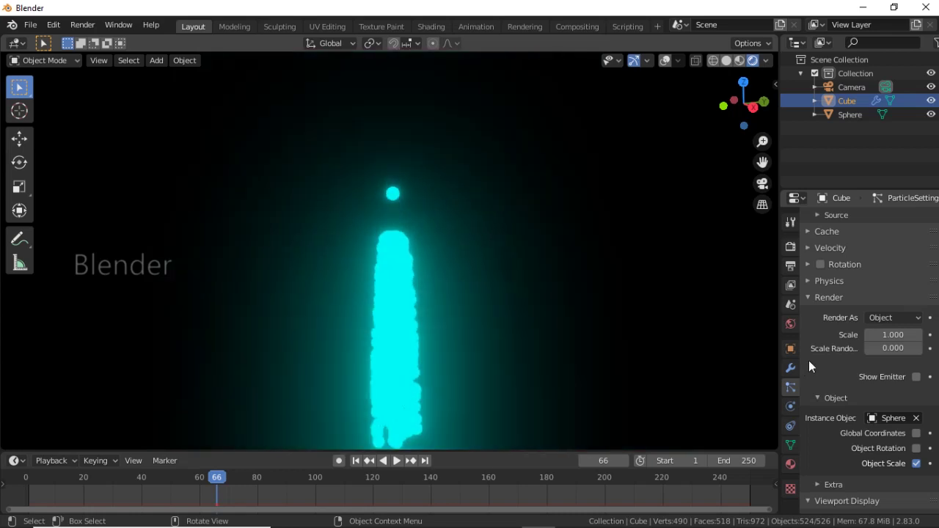
{"action": "left_click", "coordinate": [897, 334]}
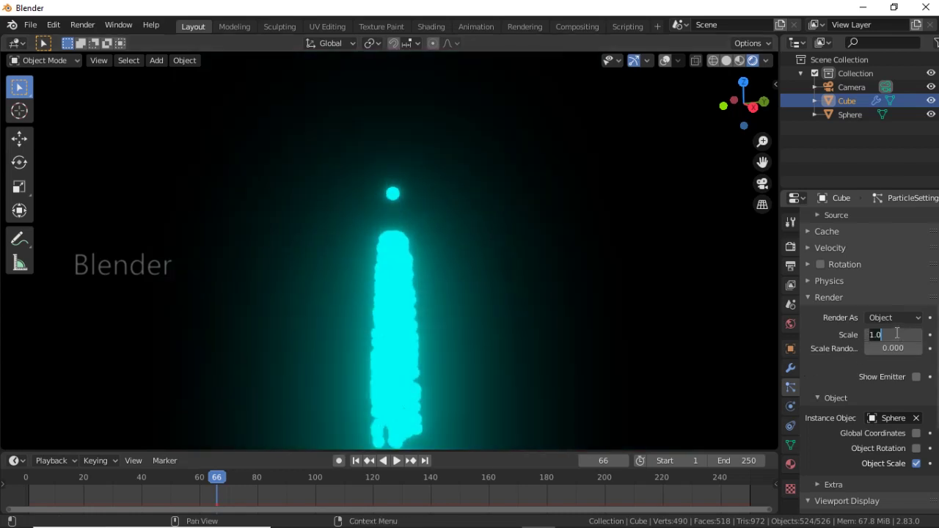
{"action": "type", "text": ".5"}
{"action": "type", "text": "0.500"}
{"action": "key", "text": "Return"}
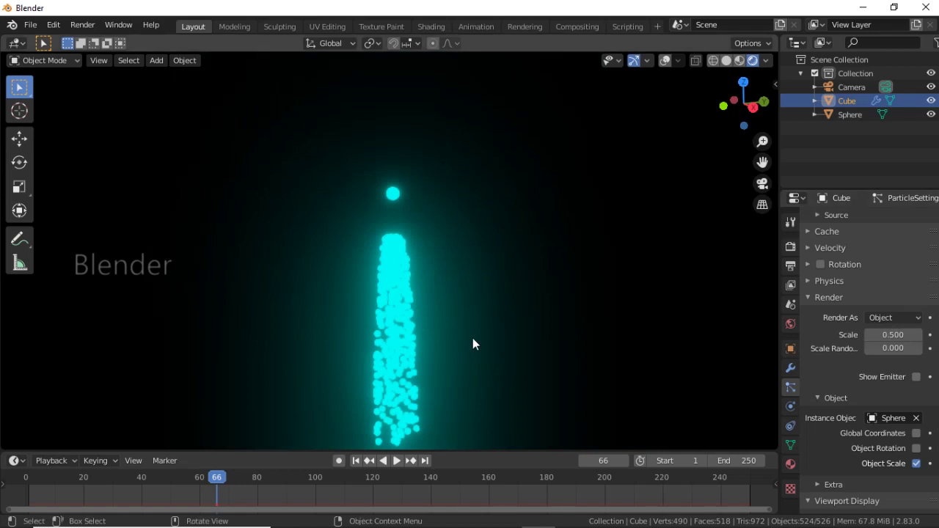
Set the particle render Scale to 0.1 and deselect the Cube.
{"action": "scroll", "coordinate": [473, 381], "scroll_direction": "up", "scroll_amount": 5}
{"action": "scroll", "coordinate": [470, 359], "scroll_direction": "up", "scroll_amount": 2}
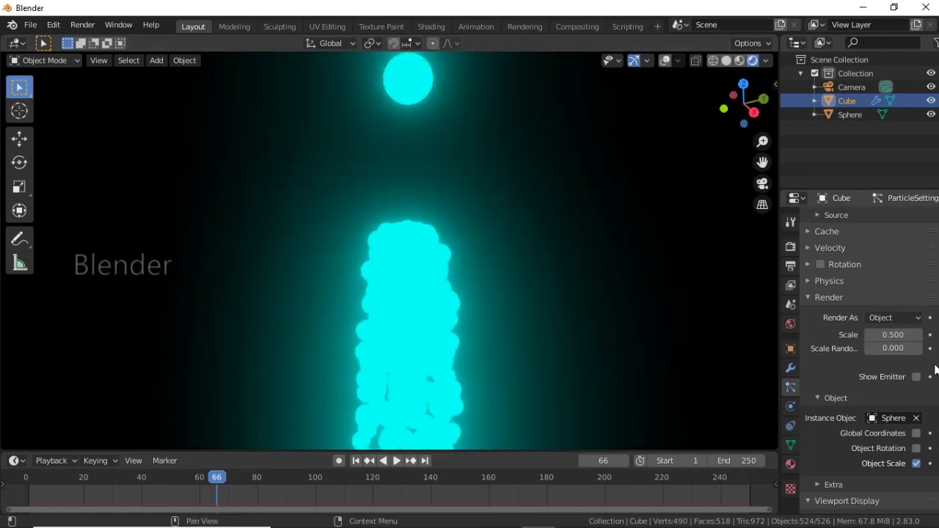
{"action": "left_click", "coordinate": [903, 333]}
{"action": "type", "text": "1"}
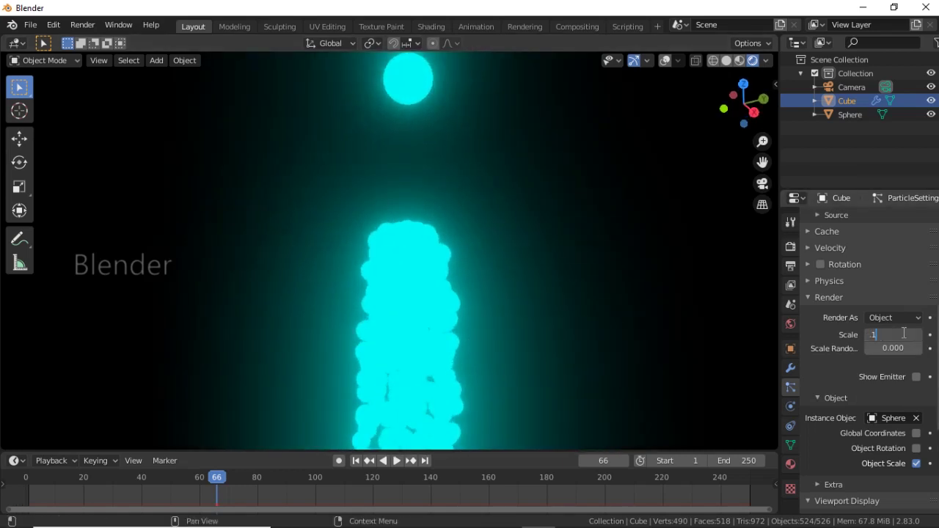
{"action": "key", "text": "Return"}
{"action": "middle_click_drag", "start_coordinate": [371, 338], "coordinate": [473, 279]}
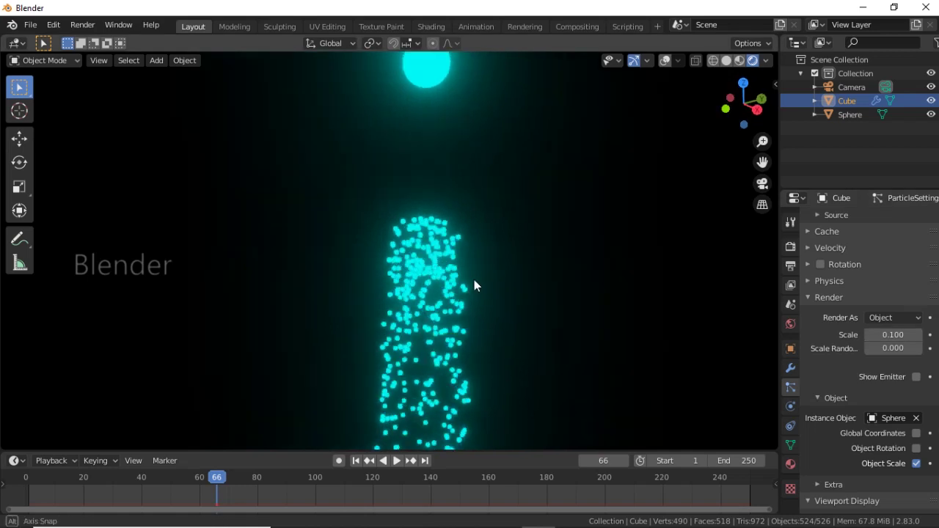
{"action": "left_click", "coordinate": [513, 253]}
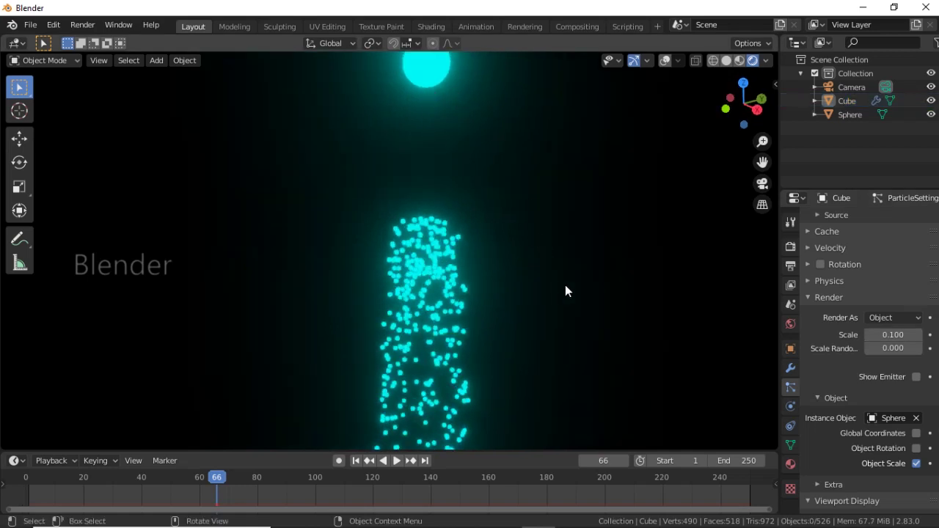
{"action": "scroll", "coordinate": [488, 315], "scroll_direction": "down", "scroll_amount": 4}
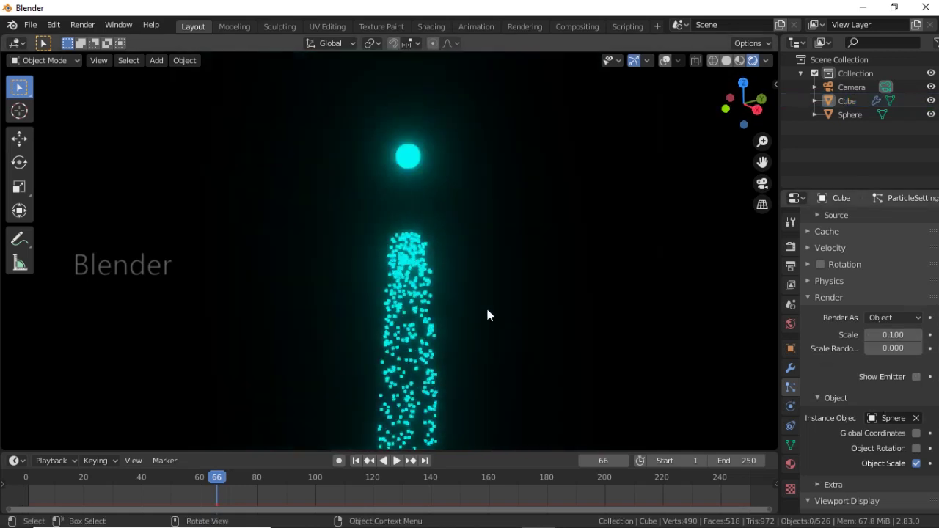
{"action": "mouse_move", "coordinate": [487, 315]}
{"action": "middle_mouse_down"}
{"action": "mouse_move", "coordinate": [484, 258]}
{"action": "mouse_move", "coordinate": [476, 297]}
{"action": "middle_mouse_up"}
Rewind to frame 0, turn on viewport overlays and select the glowing Sphere.
{"action": "left_click", "coordinate": [23, 478]}
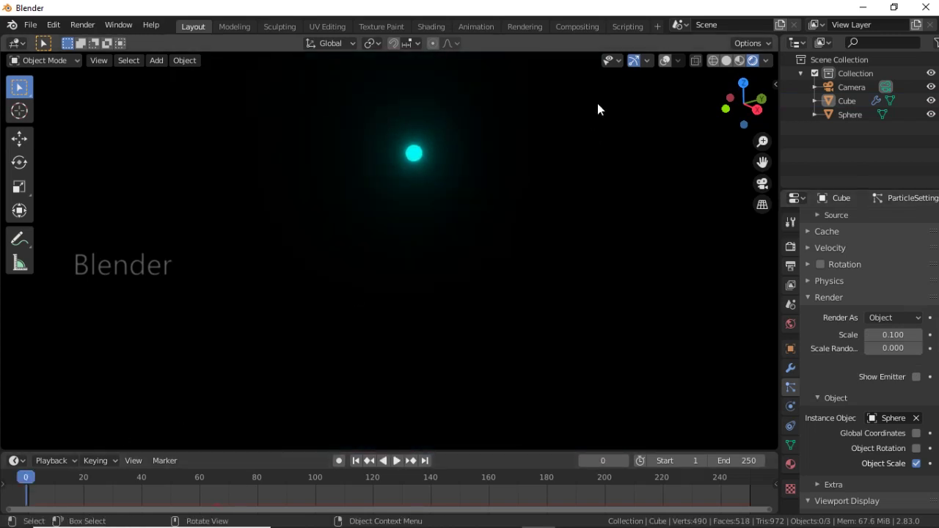
{"action": "left_click", "coordinate": [665, 60]}
{"action": "mouse_move", "coordinate": [616, 122]}
{"action": "middle_mouse_down"}
{"action": "mouse_move", "coordinate": [477, 252]}
{"action": "mouse_move", "coordinate": [408, 252]}
{"action": "mouse_move", "coordinate": [435, 265]}
{"action": "mouse_move", "coordinate": [446, 257]}
{"action": "middle_mouse_up"}
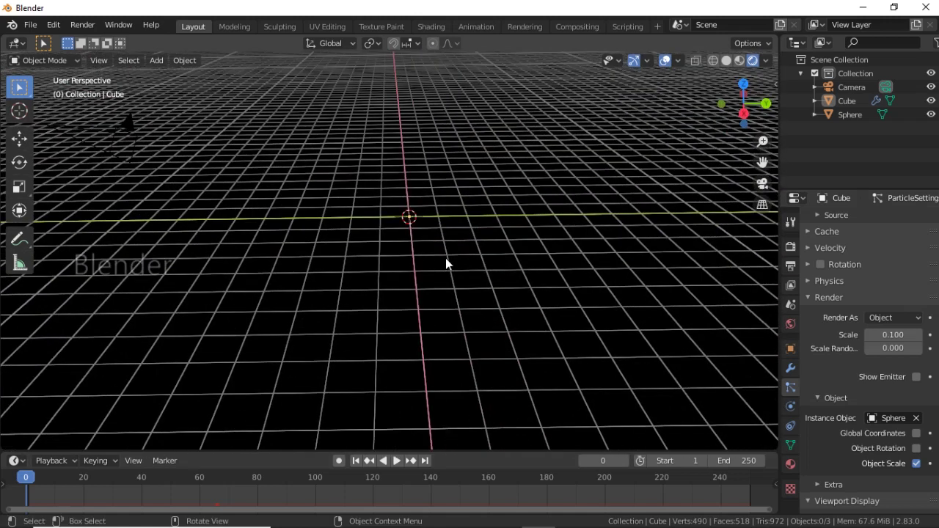
{"action": "key", "text": "shift+a"}
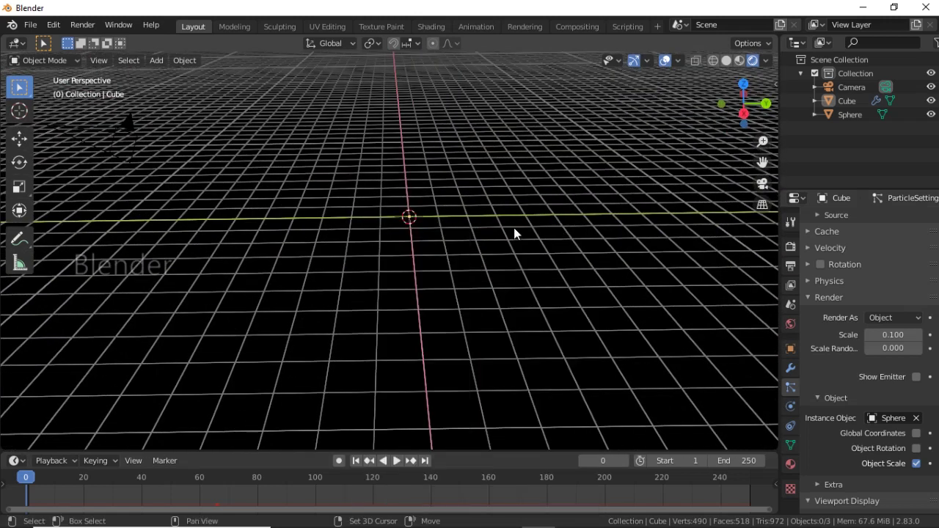
{"action": "mouse_move", "coordinate": [513, 227]}
{"action": "middle_mouse_down"}
{"action": "mouse_move", "coordinate": [503, 356]}
{"action": "mouse_move", "coordinate": [457, 188]}
{"action": "mouse_move", "coordinate": [437, 203]}
{"action": "middle_mouse_up"}
{"action": "left_click", "coordinate": [389, 195]}
Duplicate the sphere twice along Y, giving Sphere.001 and Sphere.002 in a row.
{"action": "key", "text": "shift+d"}
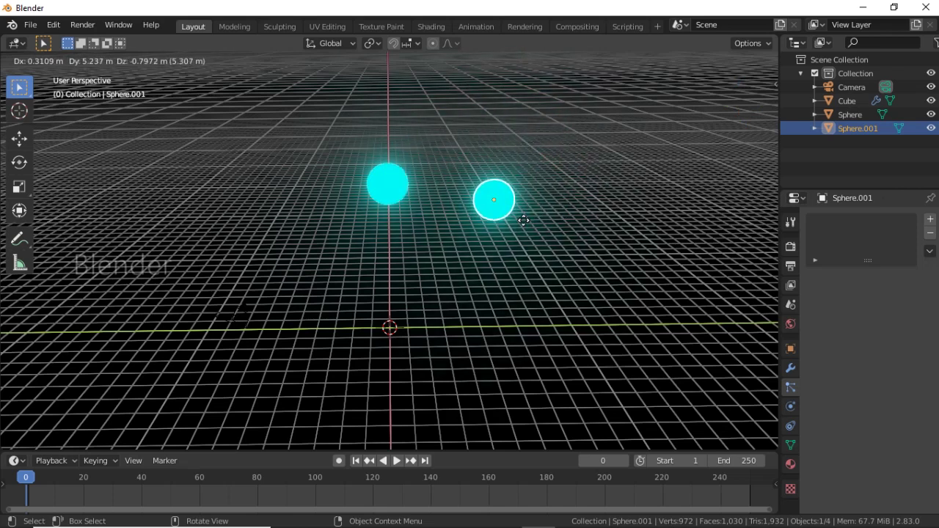
{"action": "key", "text": "y"}
{"action": "left_click", "coordinate": [488, 206]}
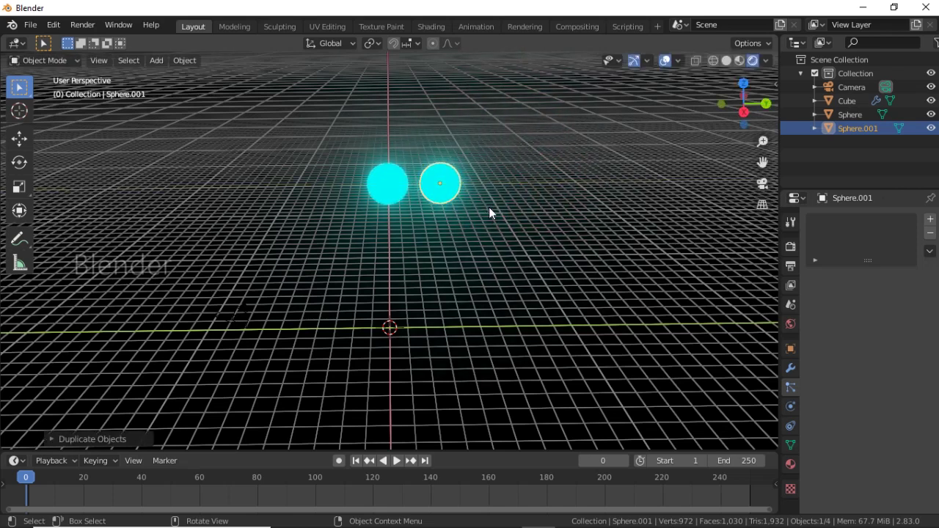
{"action": "key", "text": "shift+d"}
{"action": "key", "text": "y"}
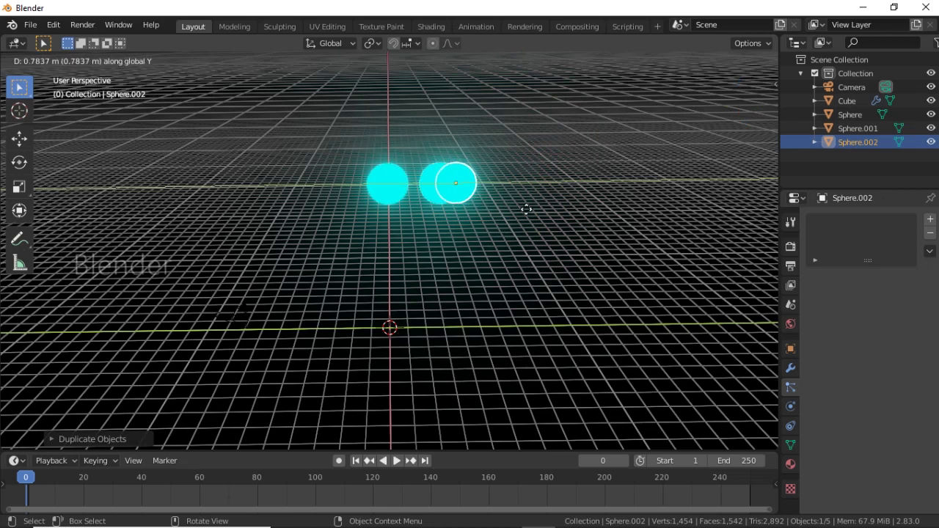
{"action": "left_click", "coordinate": [544, 207]}
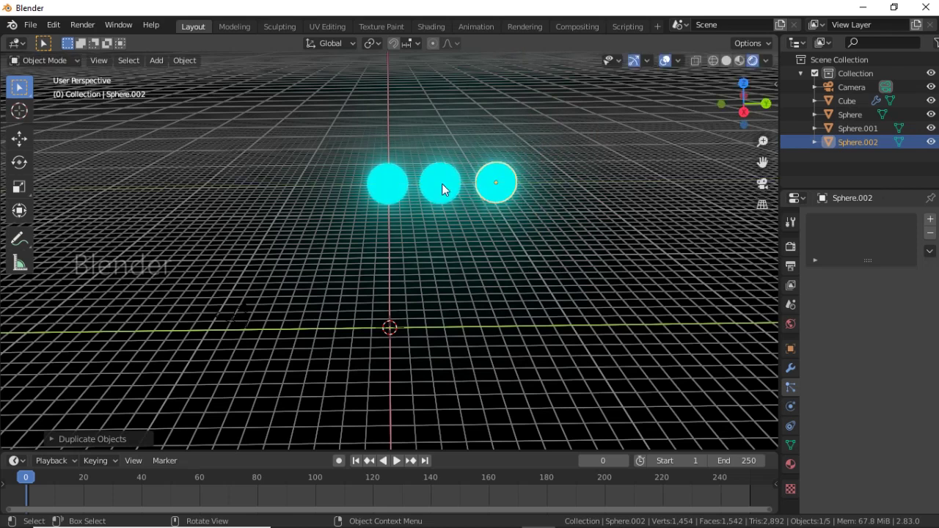
{"action": "left_click", "coordinate": [442, 183]}
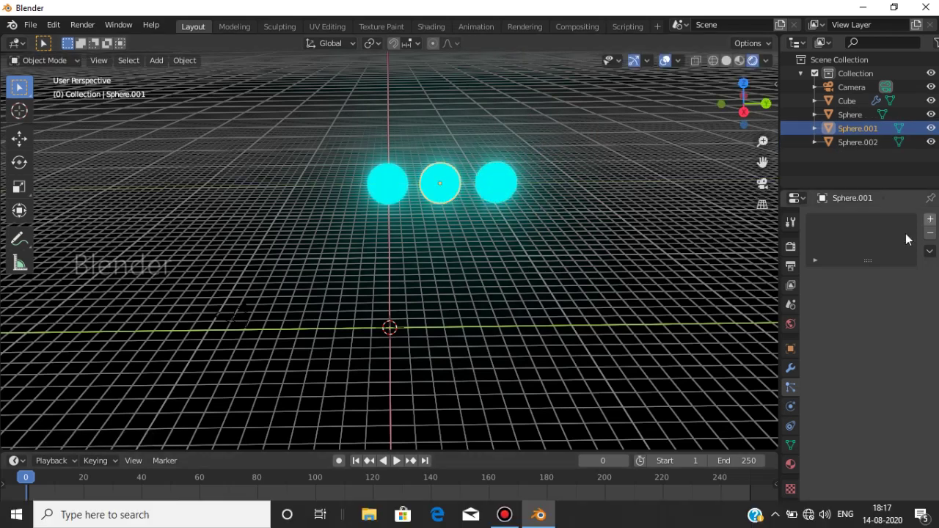
Replace the middle sphere's shared material with a new Emission material.
{"action": "left_click", "coordinate": [790, 464]}
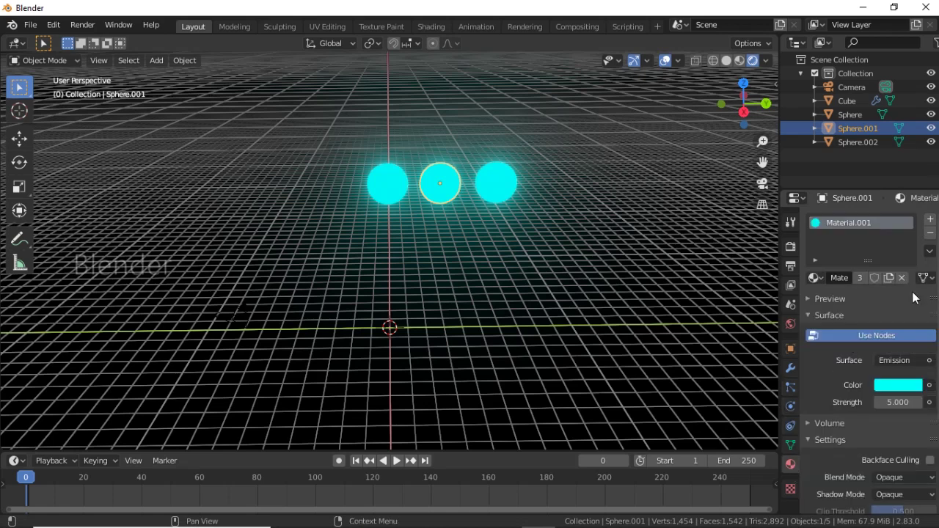
{"action": "left_click", "coordinate": [930, 233]}
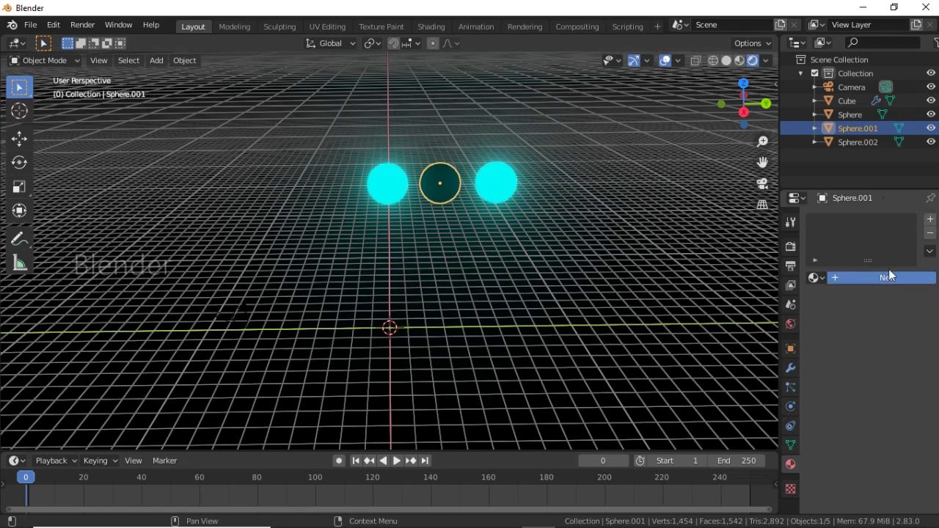
{"action": "left_click", "coordinate": [889, 277]}
{"action": "left_click", "coordinate": [894, 361]}
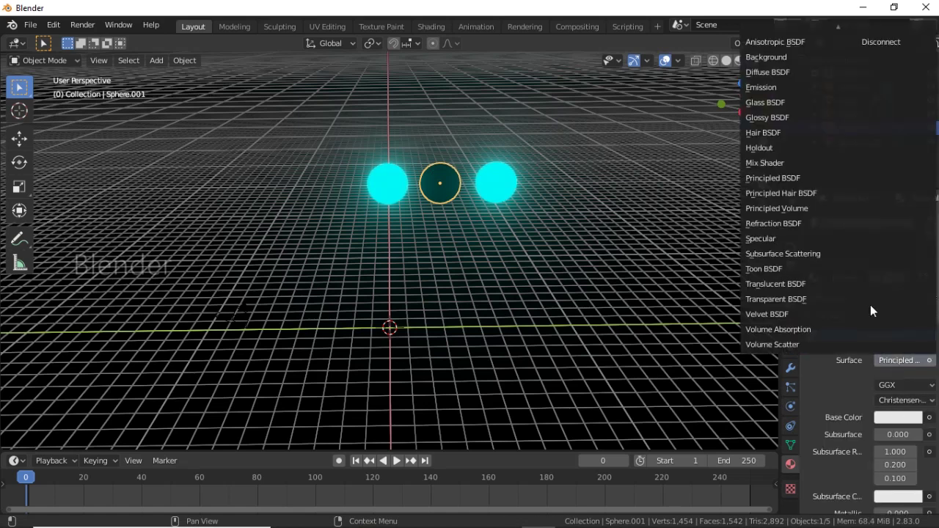
{"action": "left_click", "coordinate": [759, 88]}
Set the middle sphere's emission colour to yellow with strength 5.
{"action": "left_click", "coordinate": [891, 385]}
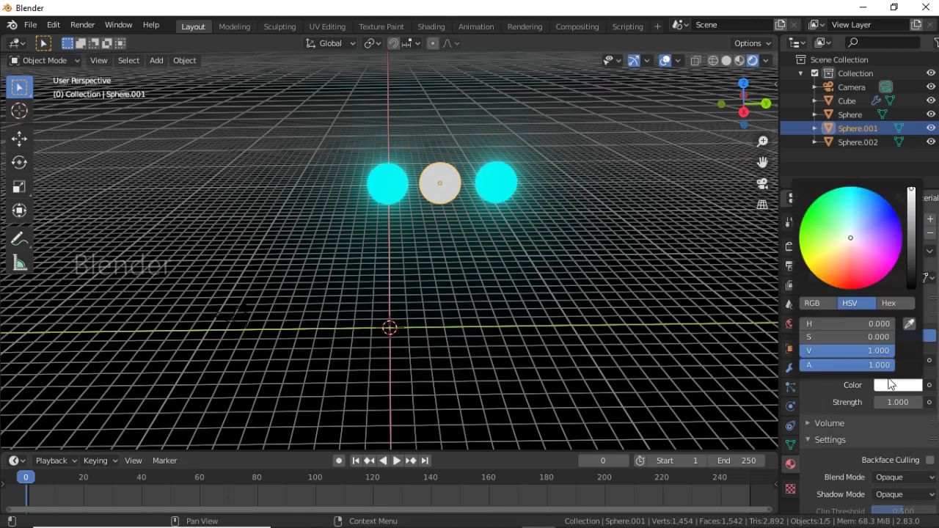
{"action": "mouse_move", "coordinate": [853, 239]}
{"action": "left_mouse_down"}
{"action": "mouse_move", "coordinate": [799, 228]}
{"action": "mouse_move", "coordinate": [806, 265]}
{"action": "left_mouse_up"}
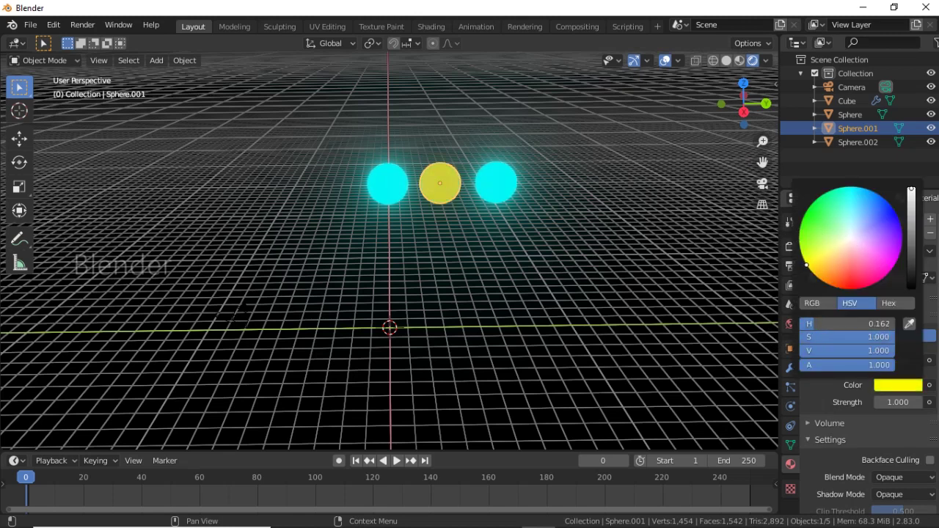
{"action": "left_click", "coordinate": [898, 403]}
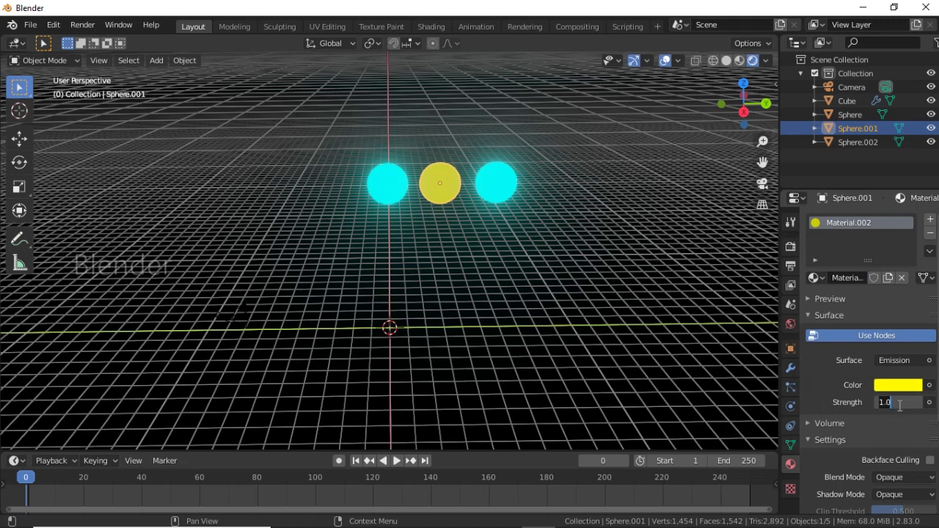
{"action": "type", "text": "5"}
{"action": "key", "text": "Return"}
{"action": "left_click", "coordinate": [506, 177]}
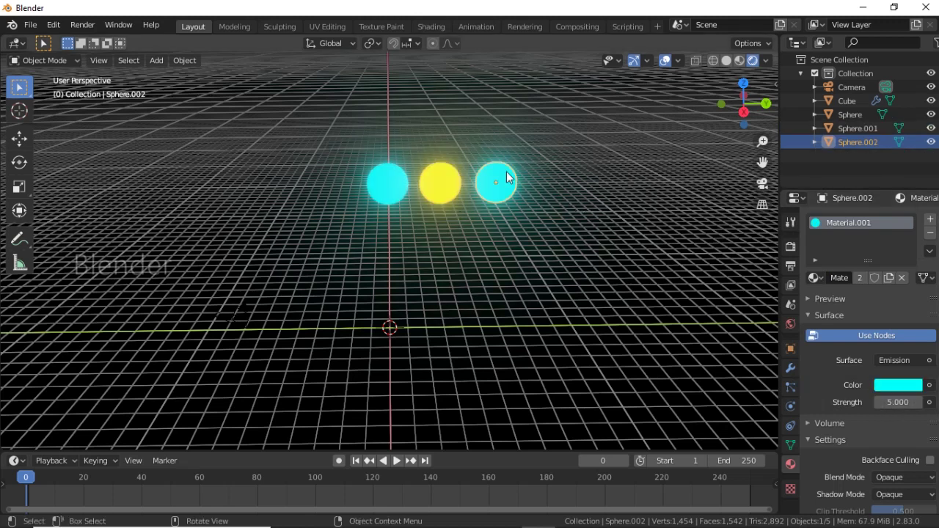
Swap the right sphere's shared cyan material for a new Emission material.
{"action": "left_click", "coordinate": [932, 234]}
{"action": "left_click", "coordinate": [886, 279]}
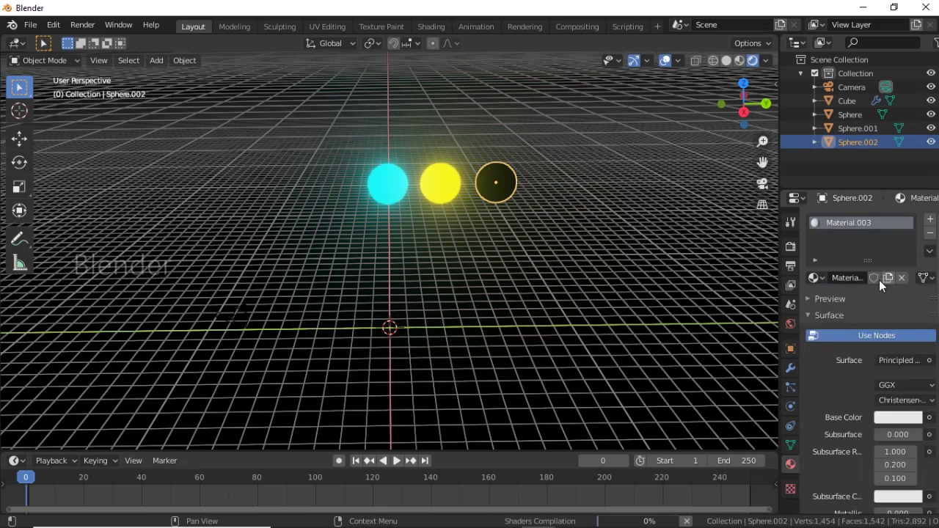
{"action": "left_click", "coordinate": [902, 360]}
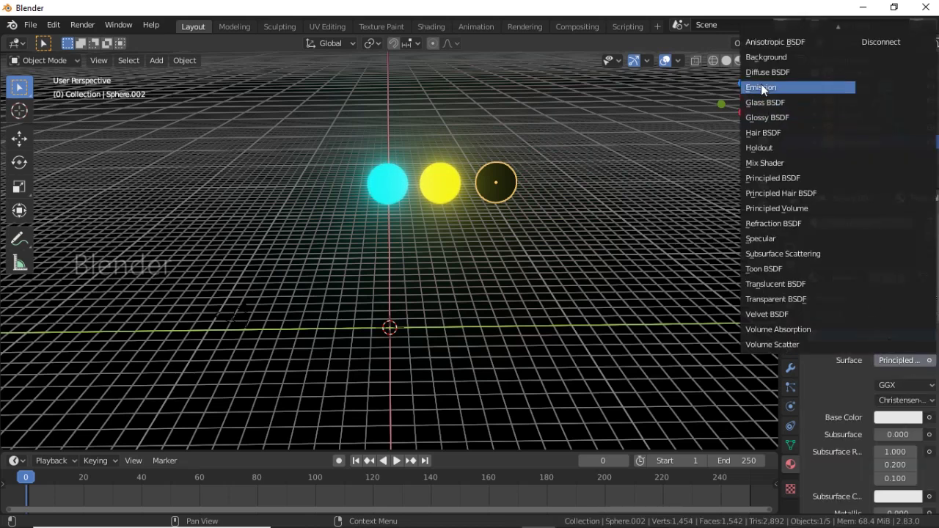
{"action": "left_click", "coordinate": [761, 88]}
Set the right sphere's emission colour to magenta with strength 5.
{"action": "left_click", "coordinate": [880, 383]}
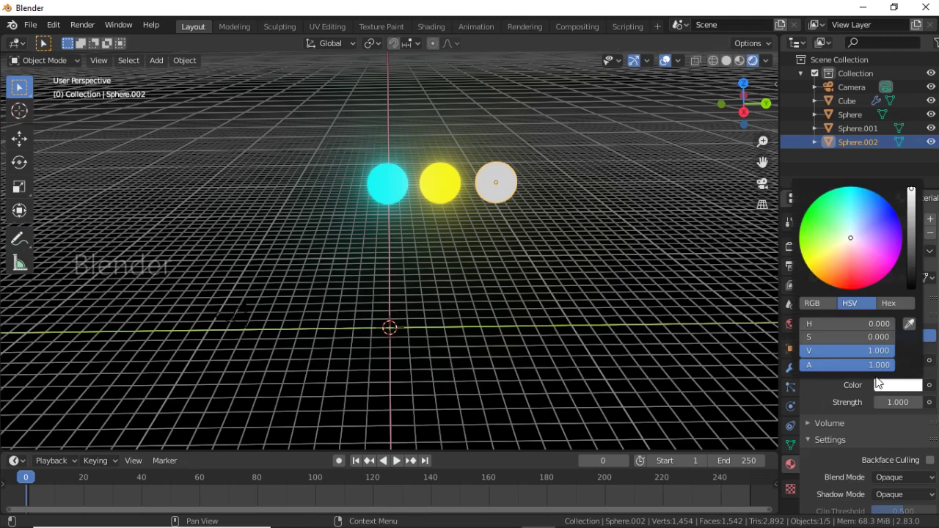
{"action": "left_click_drag", "start_coordinate": [843, 242], "coordinate": [894, 263]}
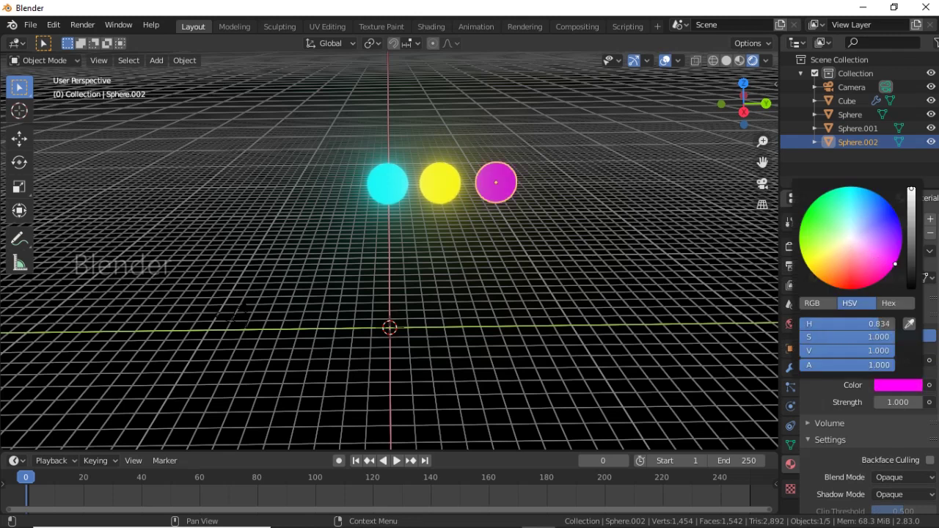
{"action": "left_click", "coordinate": [898, 402]}
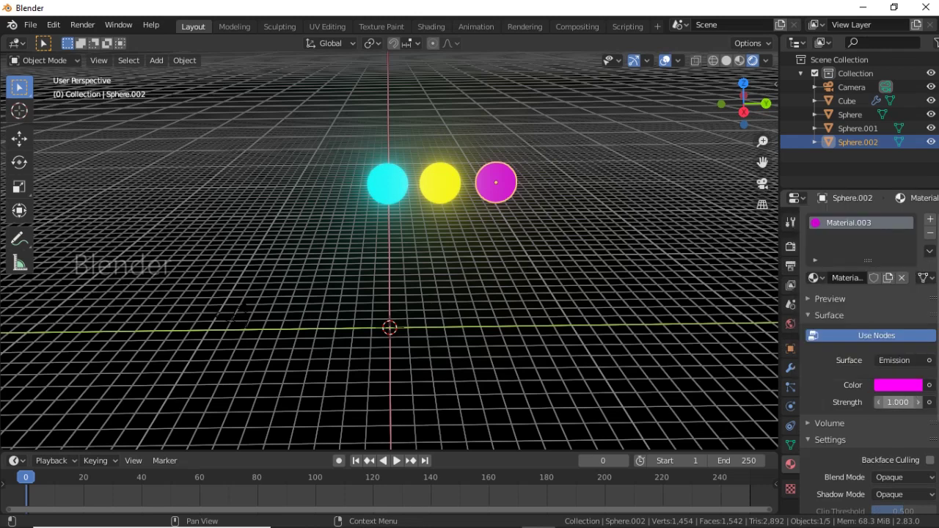
{"action": "type", "text": "1.0"}
{"action": "key", "text": "Return"}
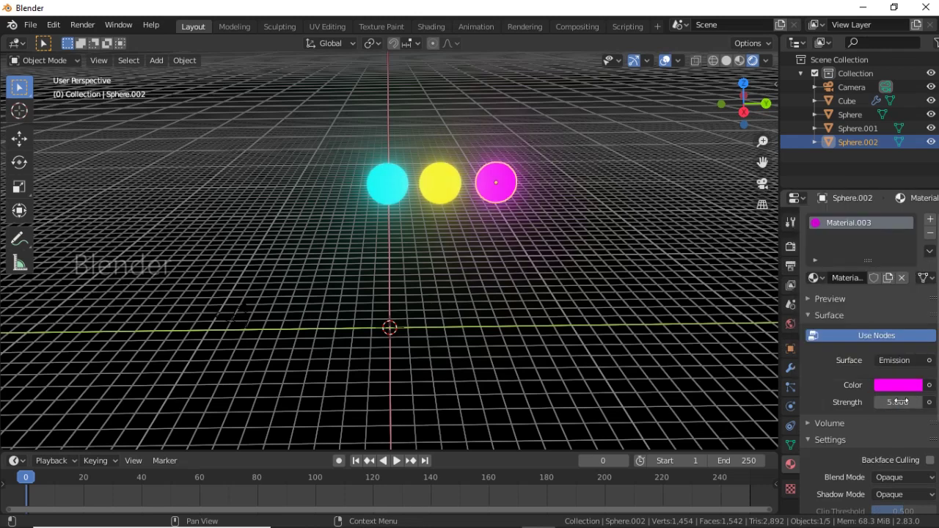
{"action": "mouse_move", "coordinate": [599, 149]}
{"action": "middle_mouse_down"}
{"action": "mouse_move", "coordinate": [571, 147]}
{"action": "mouse_move", "coordinate": [550, 163]}
{"action": "mouse_move", "coordinate": [521, 150]}
{"action": "mouse_move", "coordinate": [546, 143]}
{"action": "middle_mouse_up"}
{"action": "left_click", "coordinate": [516, 138]}
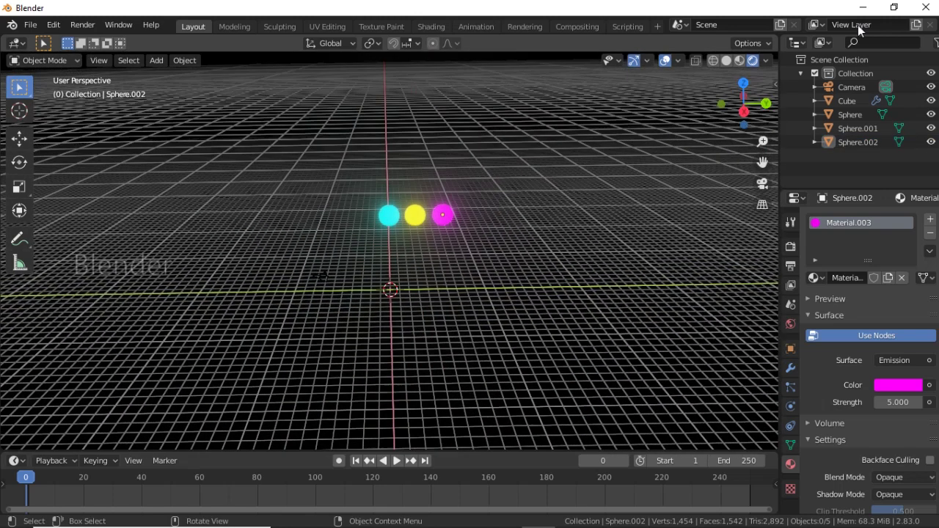
Toggle the Collection's exclude and visibility switches back on, then right-click empty Outliner space.
{"action": "left_click", "coordinate": [831, 69]}
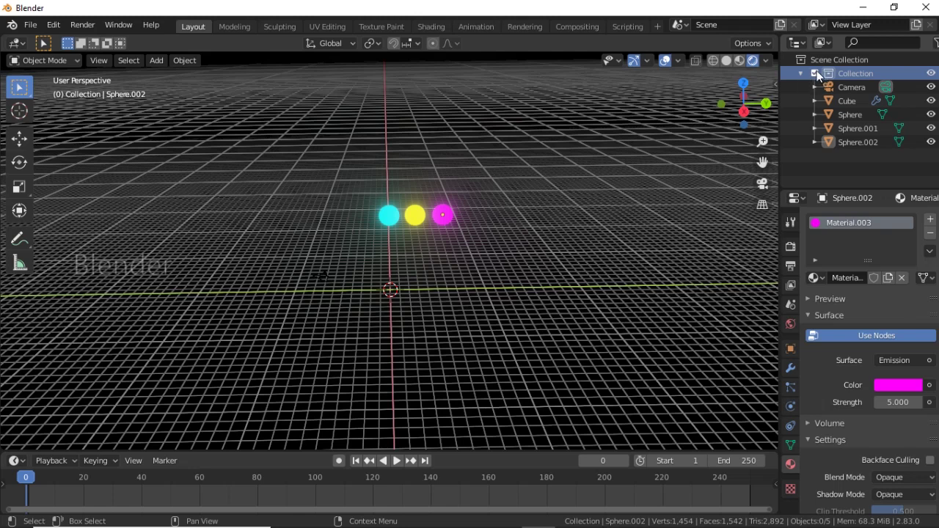
{"action": "left_click", "coordinate": [814, 75]}
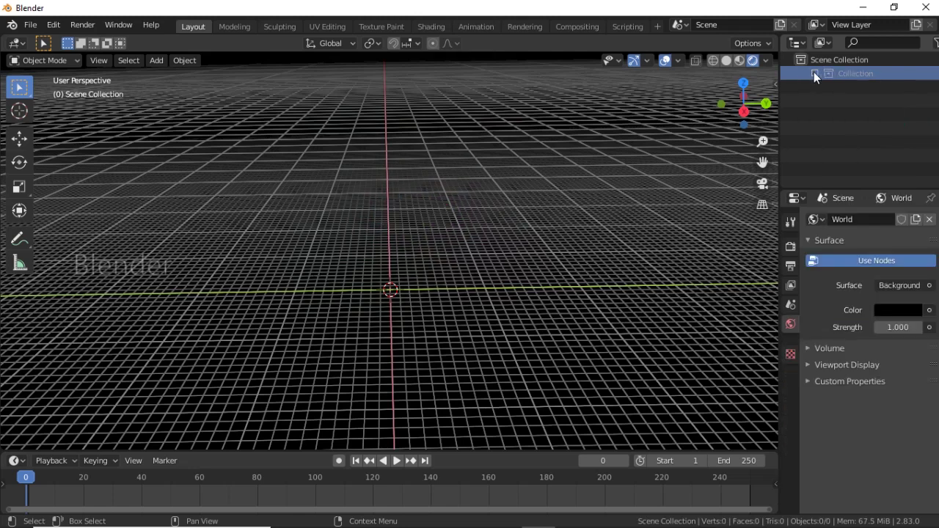
{"action": "left_click", "coordinate": [814, 74]}
{"action": "left_click", "coordinate": [814, 74]}
{"action": "left_click", "coordinate": [814, 75]}
{"action": "left_click", "coordinate": [814, 74]}
{"action": "left_click", "coordinate": [814, 74]}
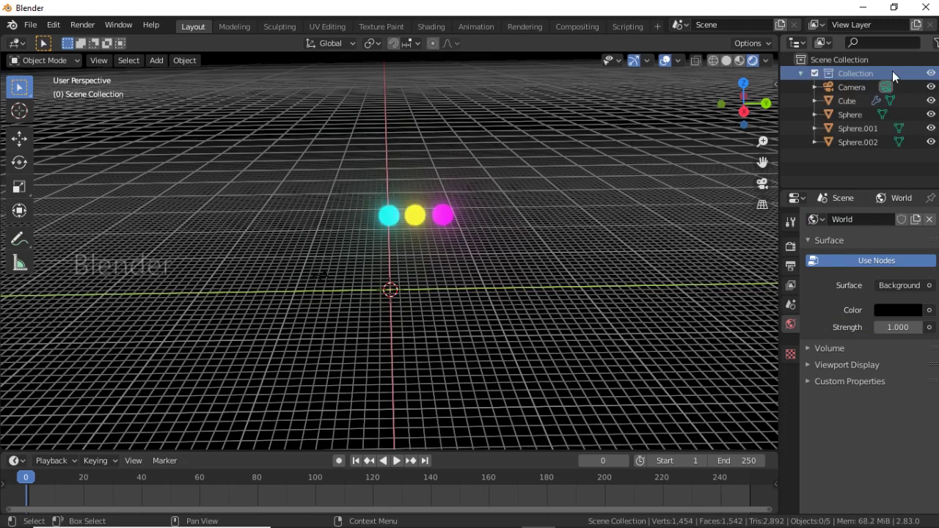
{"action": "left_click", "coordinate": [931, 73]}
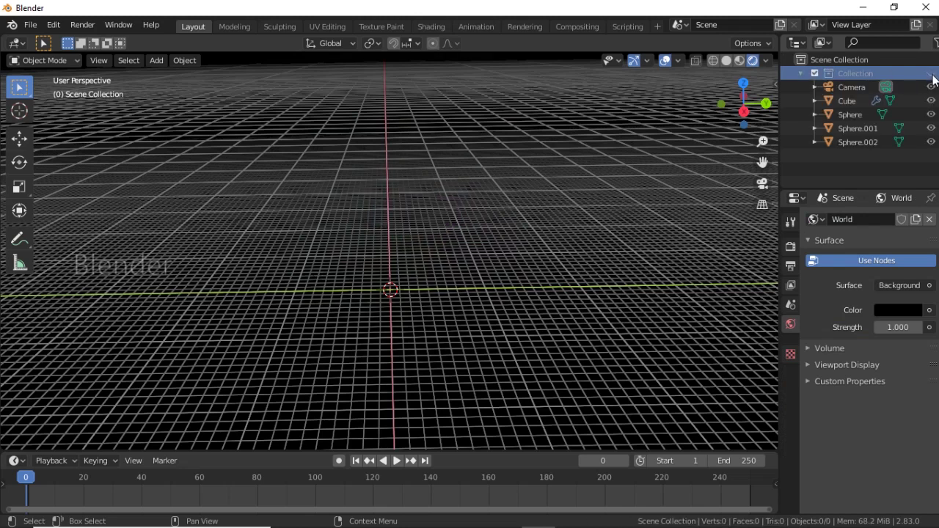
{"action": "left_click", "coordinate": [930, 73]}
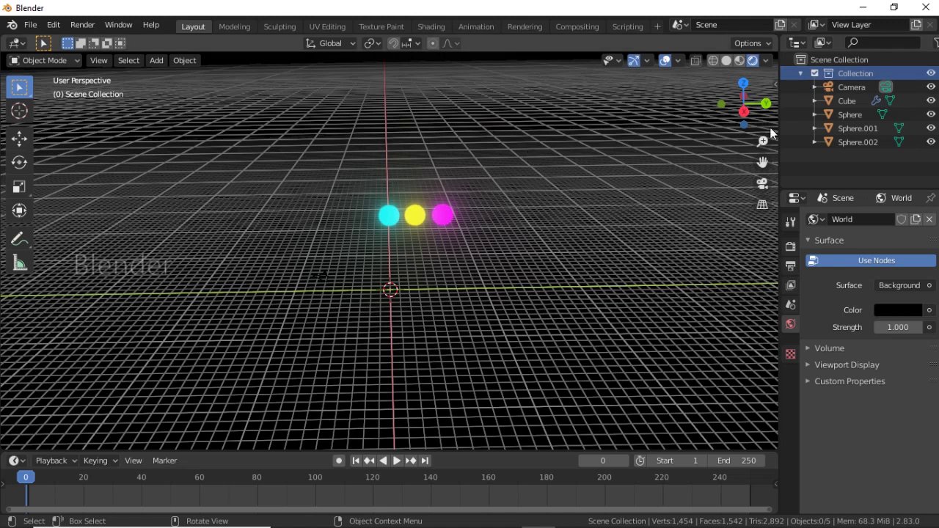
{"action": "right_click", "coordinate": [829, 159]}
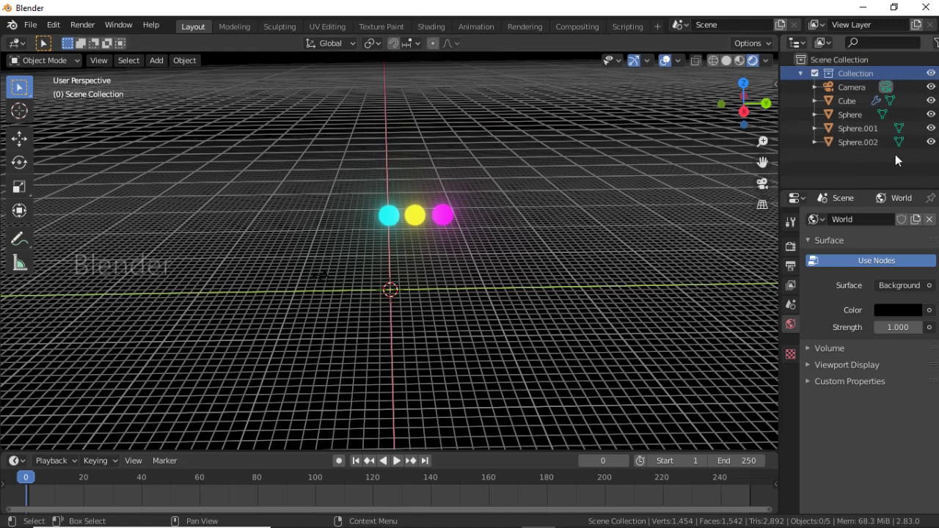
{"action": "right_click", "coordinate": [857, 162]}
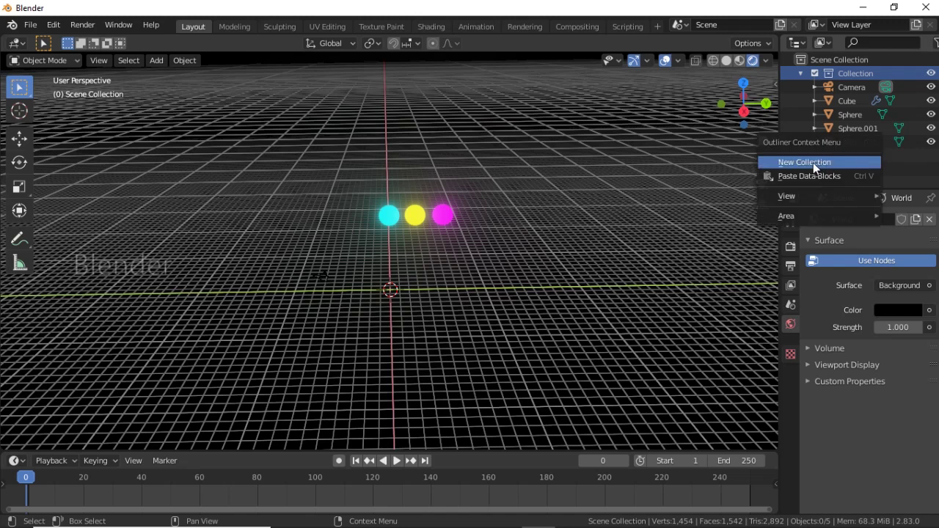
Create a new collection and rename it 'spheres'.
{"action": "left_click", "coordinate": [813, 162]}
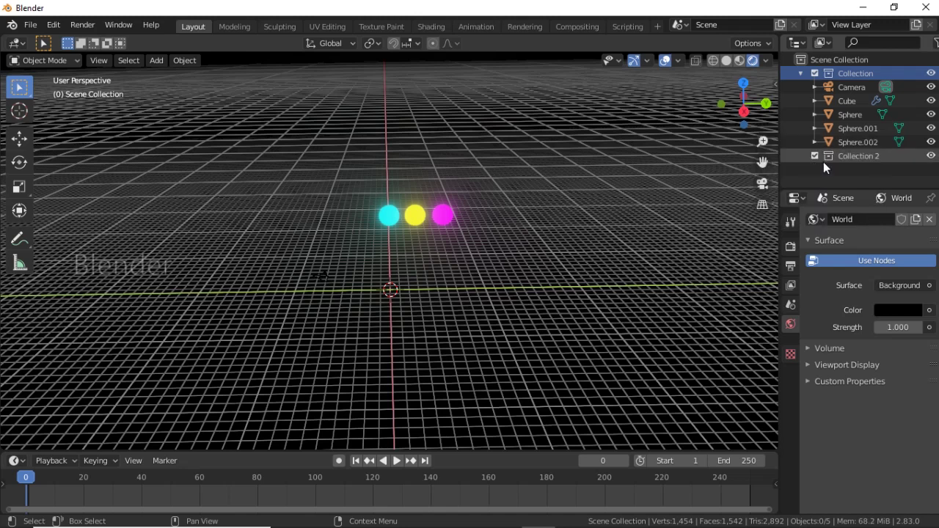
{"action": "double_click", "coordinate": [878, 156]}
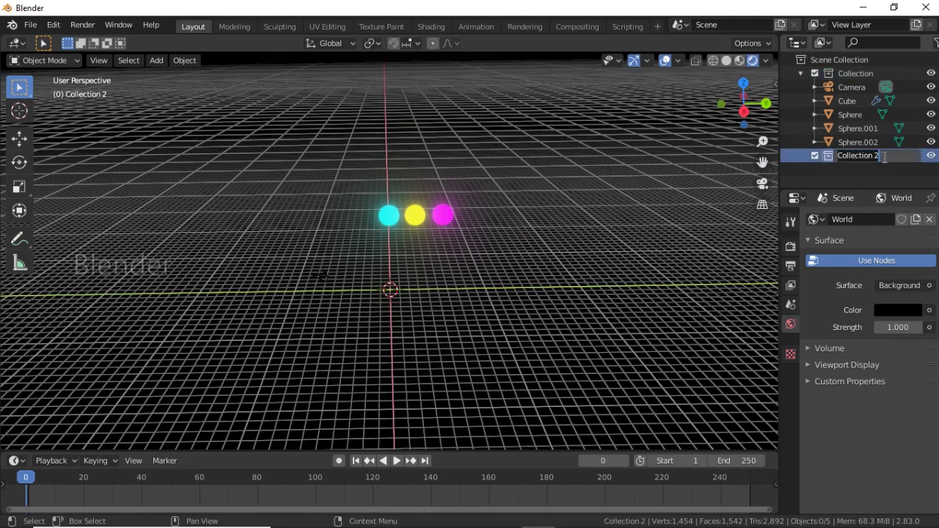
{"action": "key", "text": "BackSpace"}
{"action": "type", "text": "spheres"}
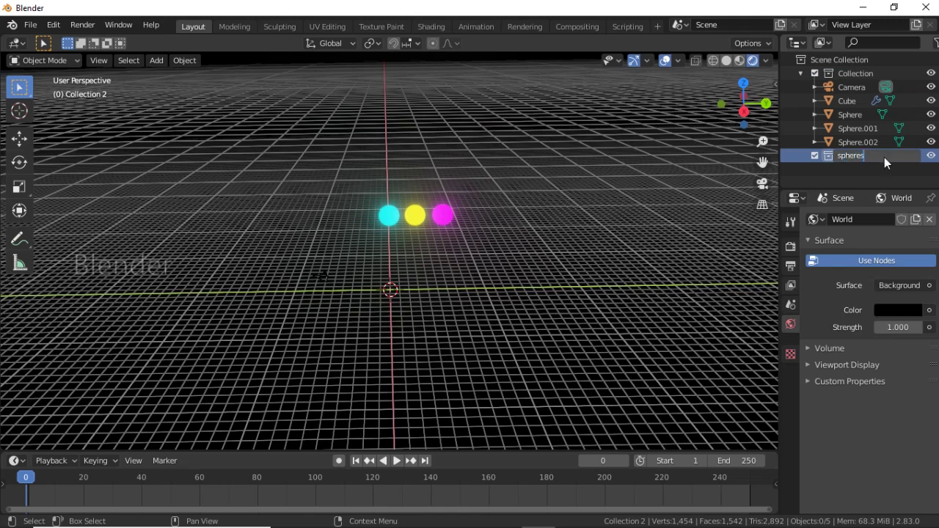
{"action": "key", "text": "Return"}
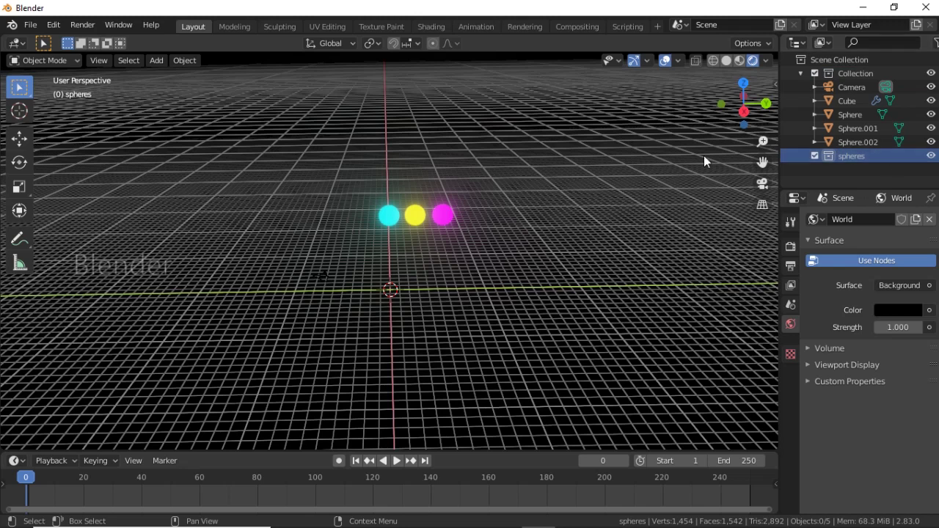
Move Sphere, Sphere.001 and Sphere.002 into the spheres collection.
{"action": "left_click", "coordinate": [849, 117]}
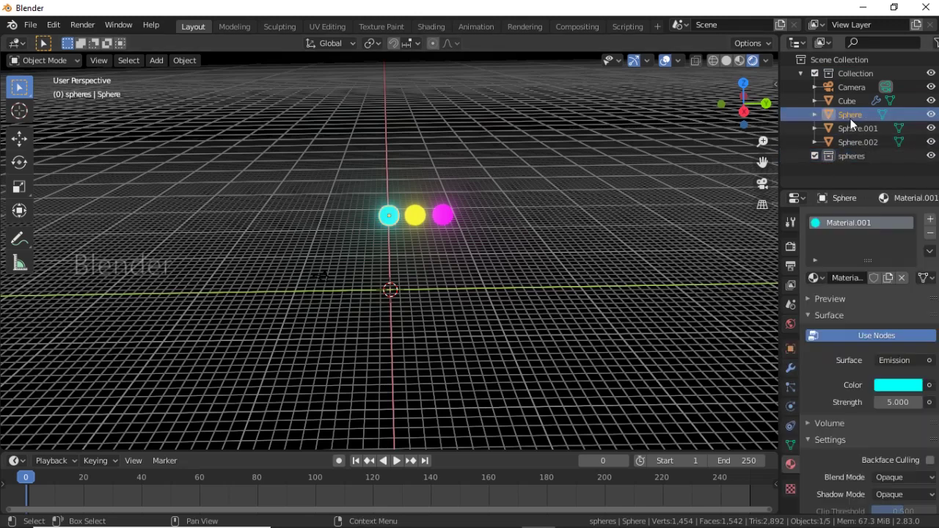
{"action": "left_click", "coordinate": [856, 143], "text": "shift"}
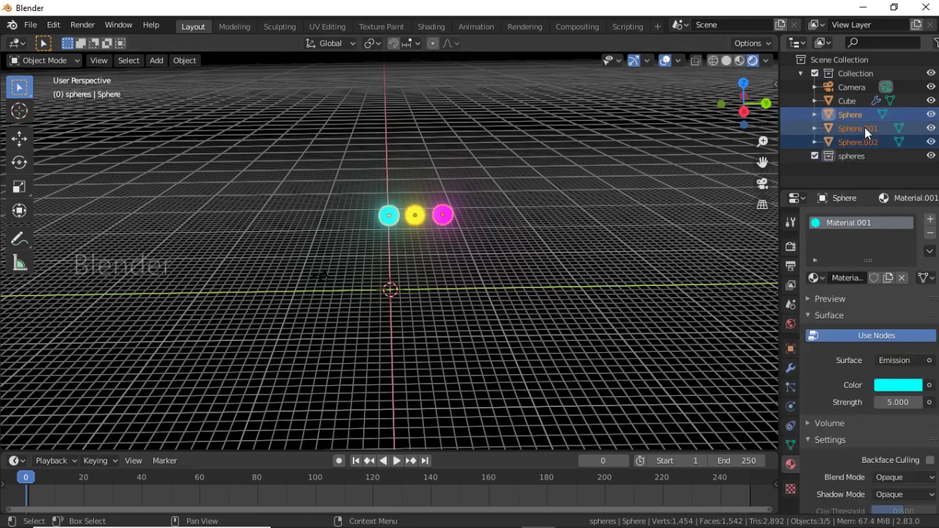
{"action": "left_click_drag", "start_coordinate": [863, 126], "coordinate": [831, 157]}
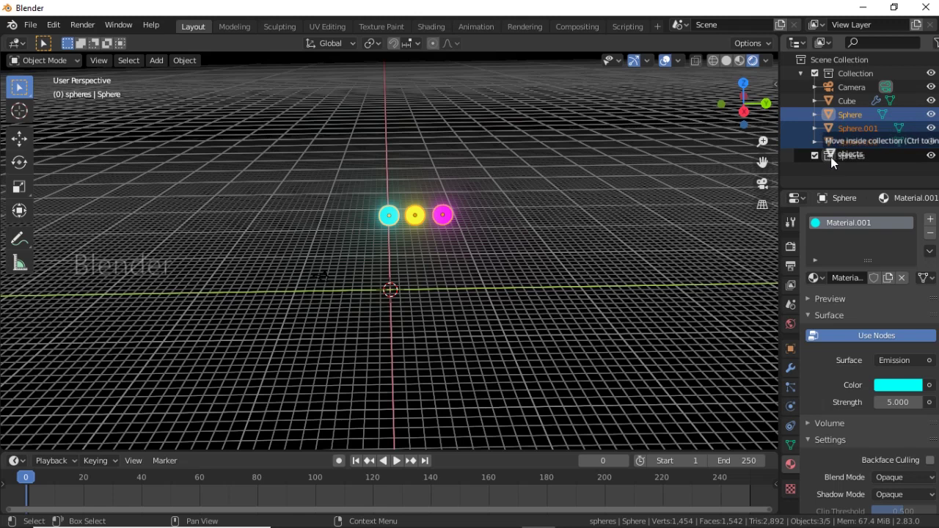
{"action": "left_click_drag", "start_coordinate": [830, 156], "coordinate": [830, 157]}
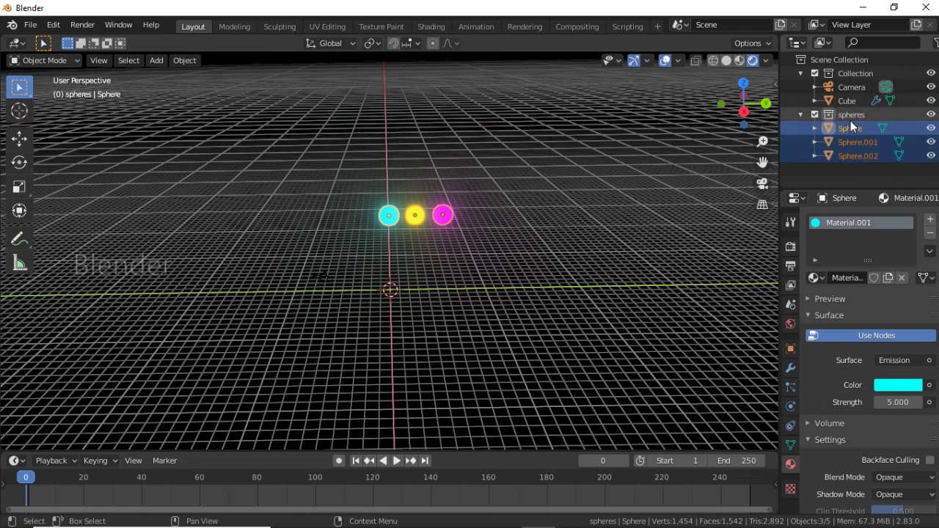
{"action": "left_click", "coordinate": [536, 206]}
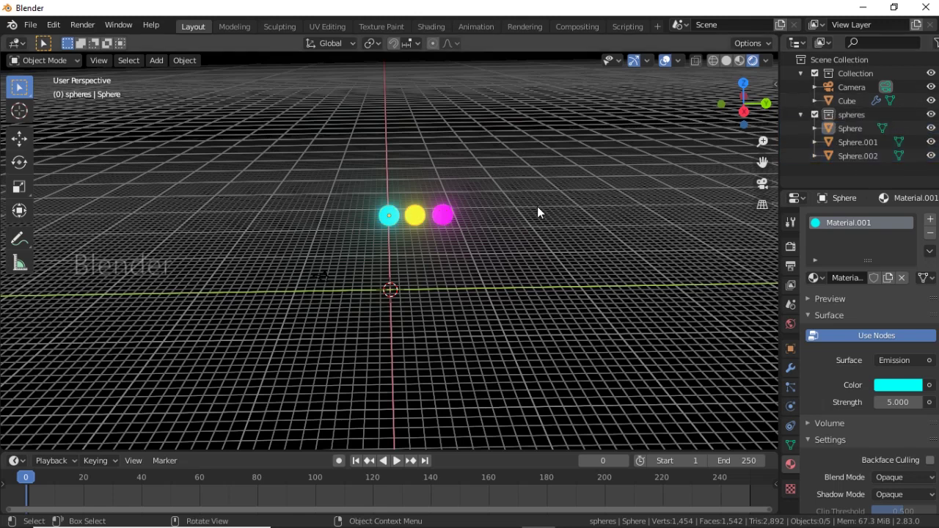
{"action": "middle_click_drag", "start_coordinate": [534, 203], "coordinate": [537, 177]}
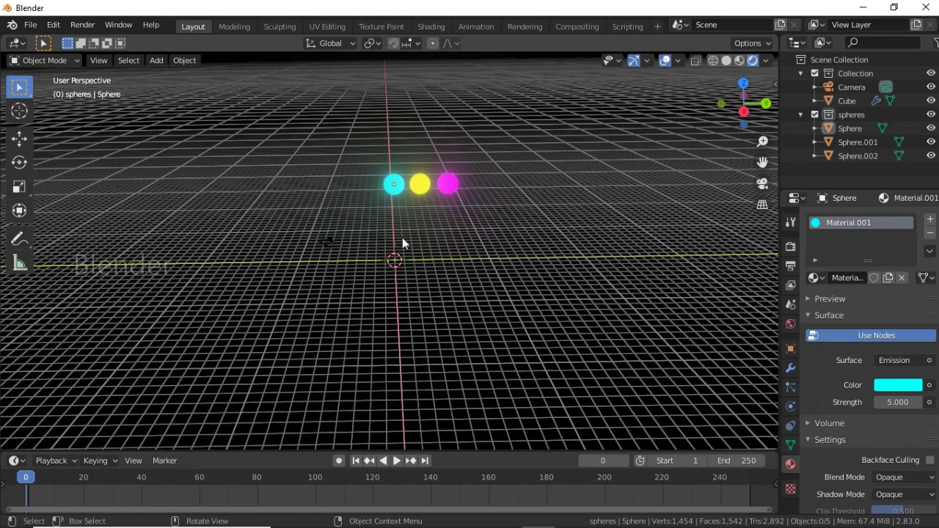
{"action": "left_click", "coordinate": [396, 255]}
Select the Cube and bring up its particle settings.
{"action": "left_click", "coordinate": [424, 229]}
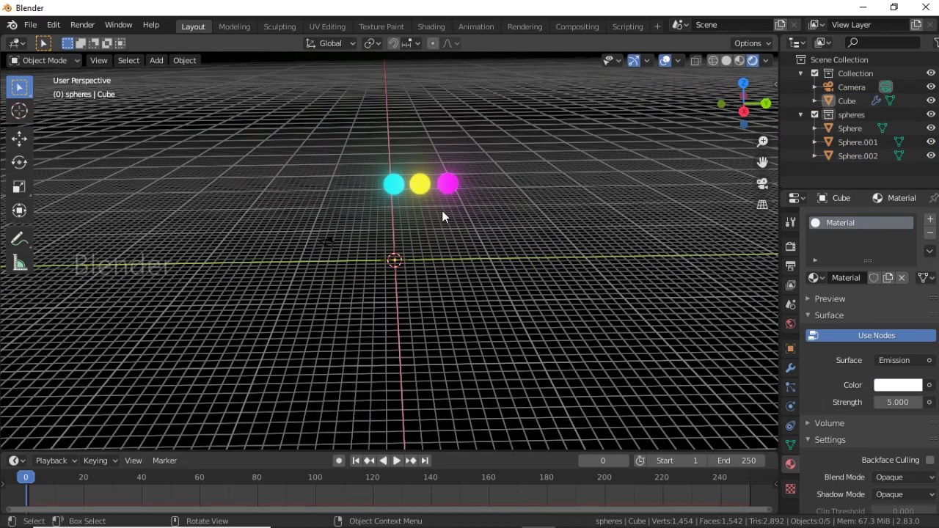
{"action": "scroll", "coordinate": [429, 242], "scroll_direction": "up", "scroll_amount": 5}
{"action": "left_click", "coordinate": [402, 252]}
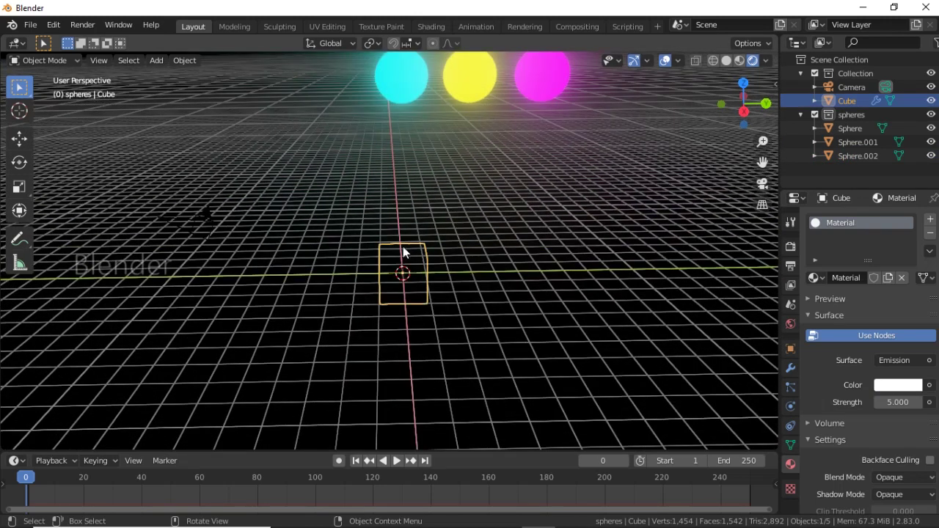
{"action": "left_click", "coordinate": [789, 387]}
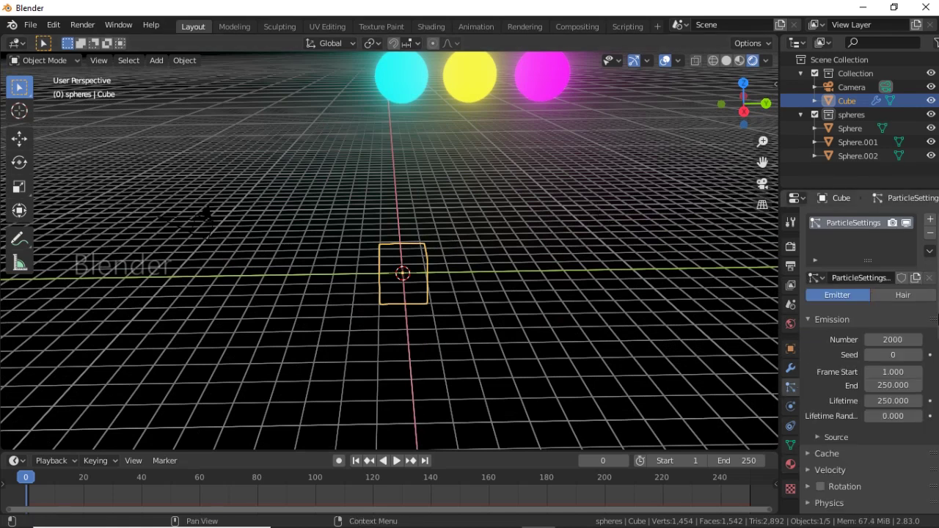
{"action": "scroll", "coordinate": [878, 316], "scroll_direction": "down", "scroll_amount": 3}
{"action": "scroll", "coordinate": [877, 314], "scroll_direction": "down", "scroll_amount": 2}
{"action": "scroll", "coordinate": [878, 314], "scroll_direction": "down", "scroll_amount": 5}
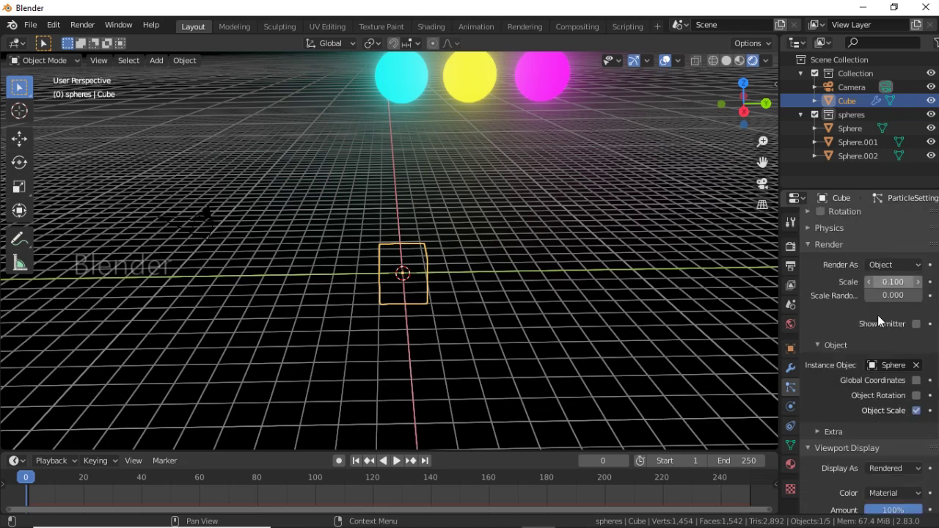
{"action": "scroll", "coordinate": [877, 297], "scroll_direction": "down", "scroll_amount": 1}
{"action": "scroll", "coordinate": [876, 298], "scroll_direction": "up", "scroll_amount": 2}
{"action": "scroll", "coordinate": [876, 297], "scroll_direction": "up", "scroll_amount": 4}
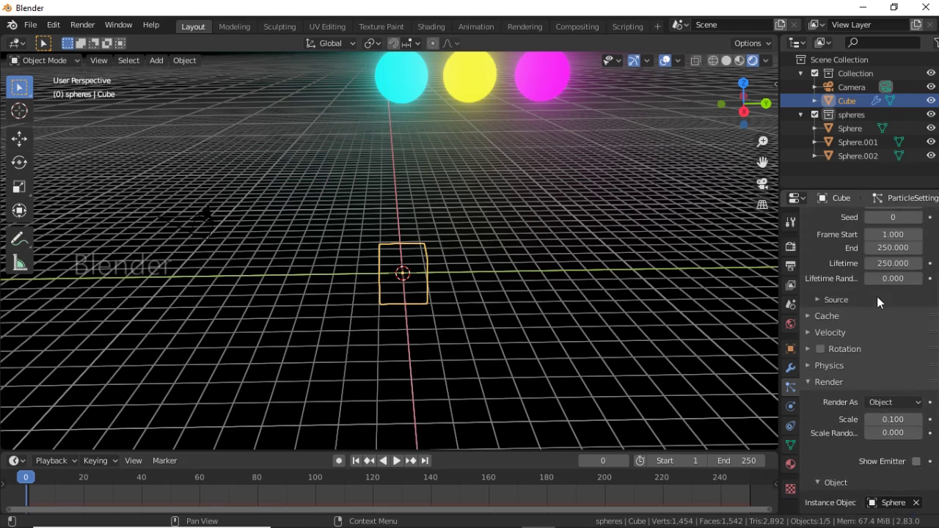
{"action": "scroll", "coordinate": [879, 288], "scroll_direction": "down", "scroll_amount": 6}
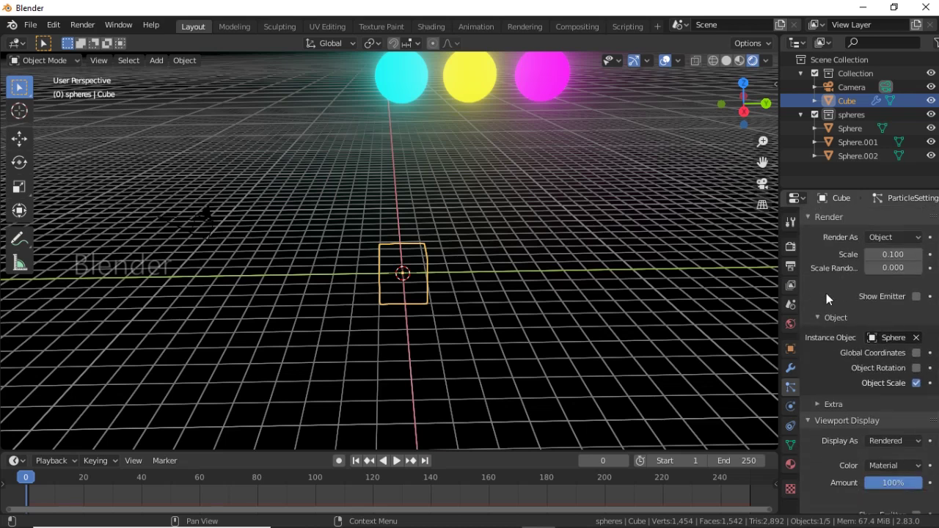
{"action": "scroll", "coordinate": [852, 330], "scroll_direction": "down", "scroll_amount": 2}
{"action": "scroll", "coordinate": [851, 331], "scroll_direction": "up", "scroll_amount": 3}
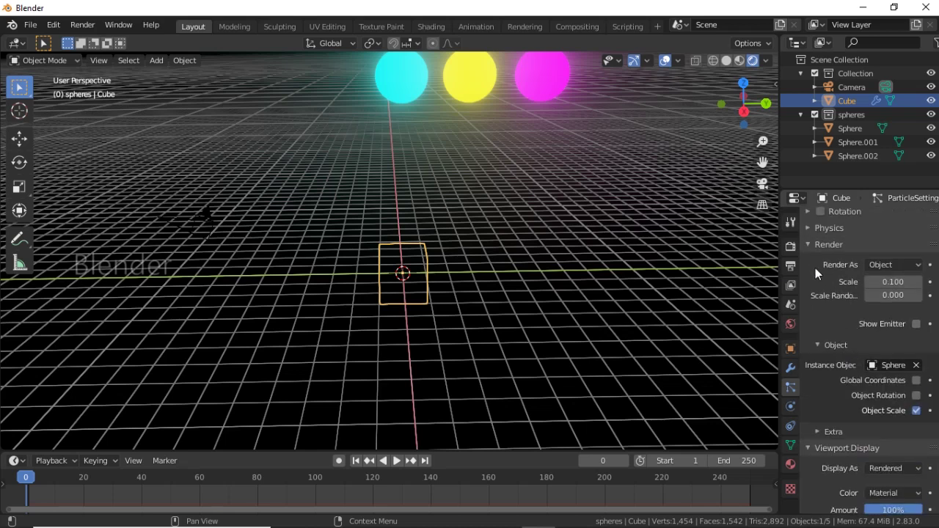
Set particle Render As to Collection, using the spheres collection.
{"action": "left_click", "coordinate": [882, 264]}
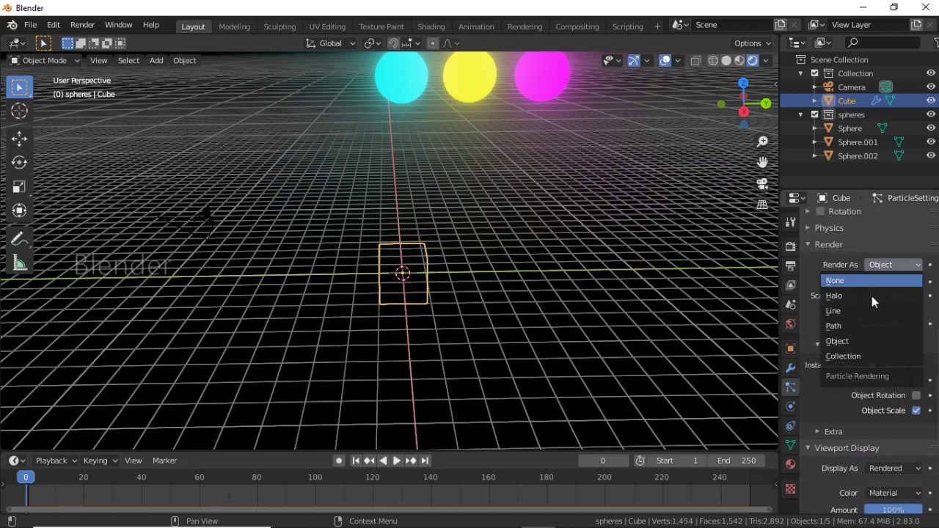
{"action": "left_click", "coordinate": [855, 356]}
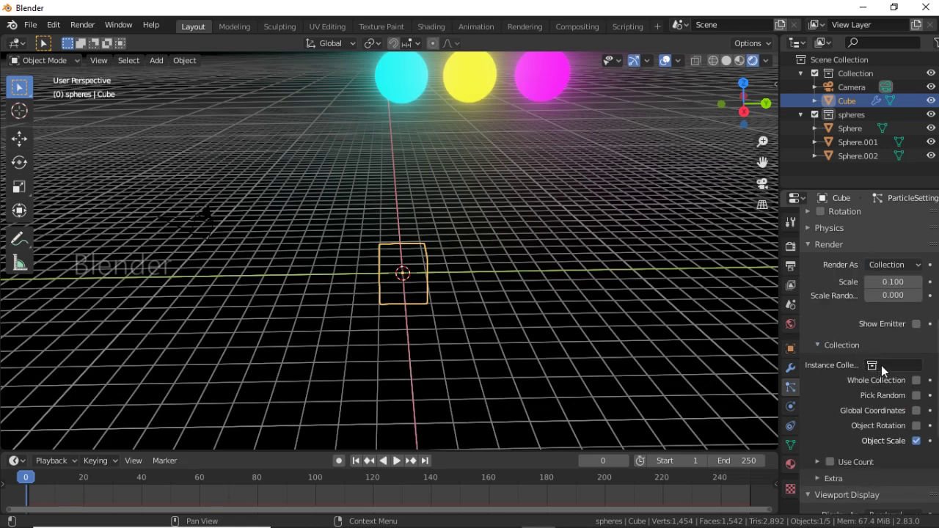
{"action": "left_click", "coordinate": [881, 365]}
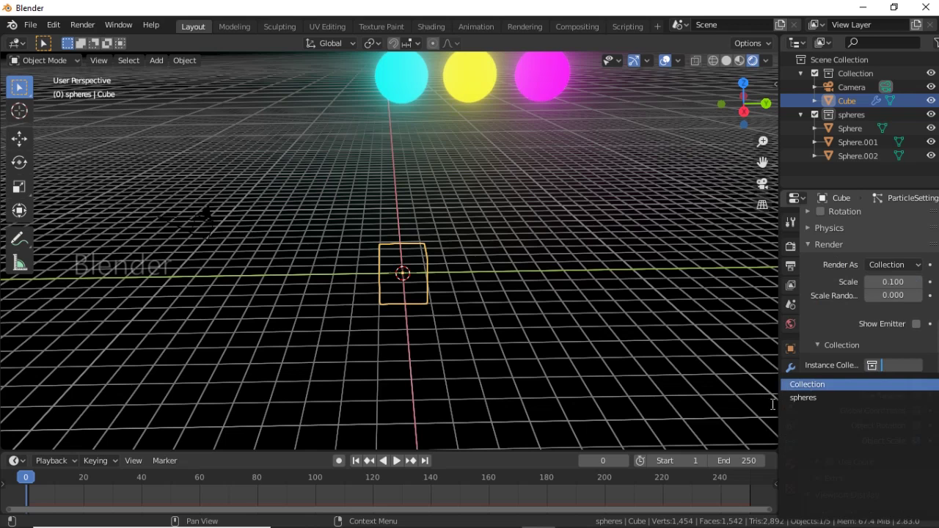
{"action": "left_click", "coordinate": [815, 399]}
{"action": "middle_click_drag", "start_coordinate": [575, 309], "coordinate": [555, 291]}
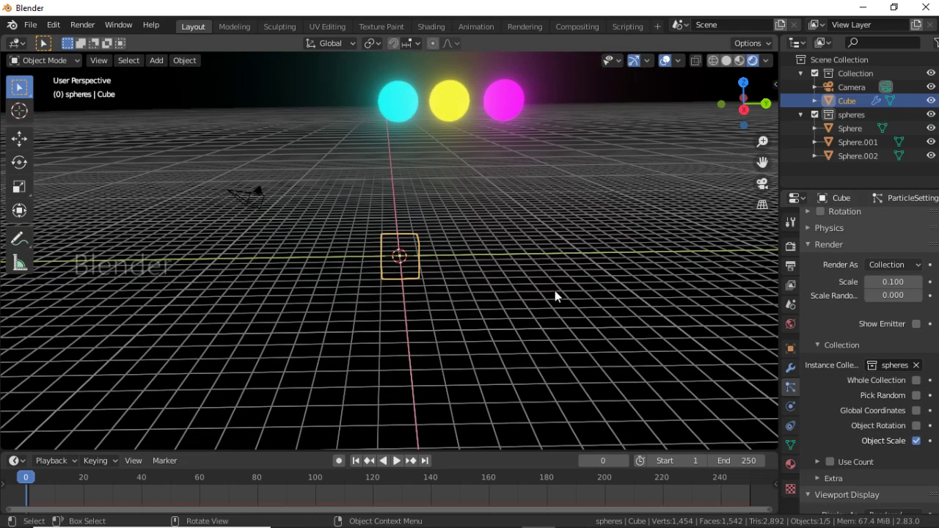
{"action": "key", "text": "space"}
{"action": "middle_click_drag", "start_coordinate": [509, 243], "coordinate": [521, 173]}
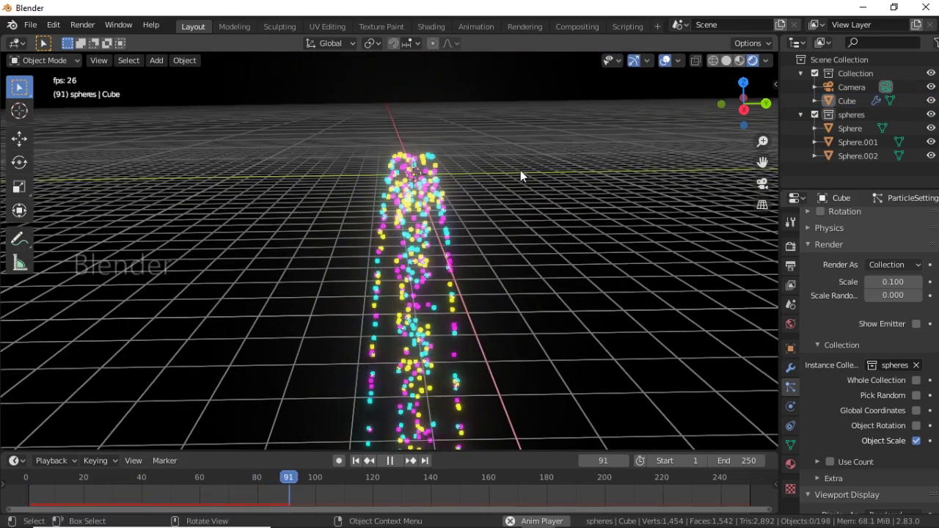
{"action": "key", "text": "space"}
{"action": "middle_click_drag", "start_coordinate": [520, 171], "coordinate": [144, 308]}
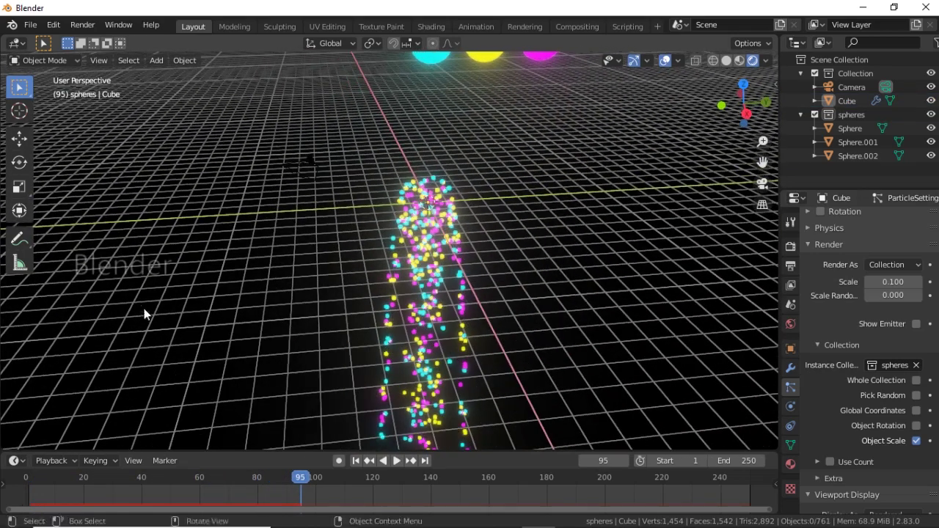
{"action": "left_click", "coordinate": [25, 477]}
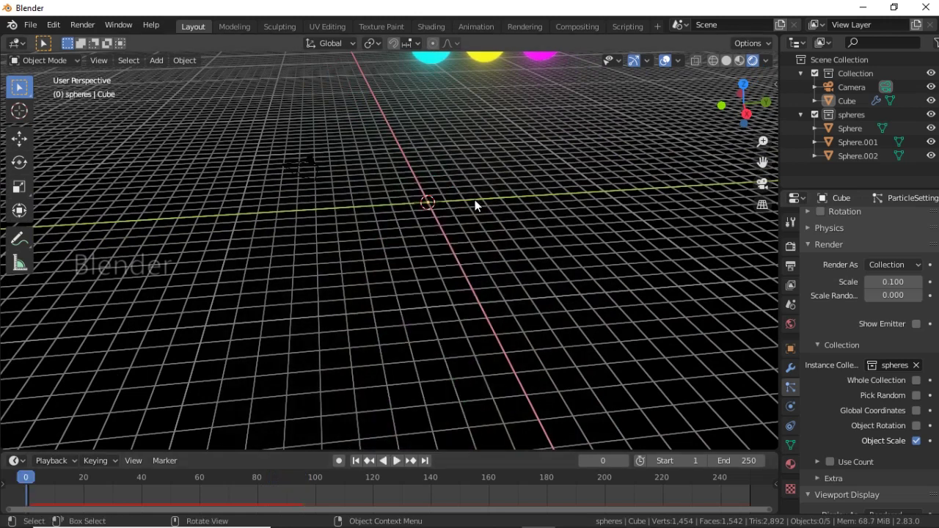
{"action": "mouse_move", "coordinate": [516, 173]}
{"action": "middle_mouse_down"}
{"action": "mouse_move", "coordinate": [506, 165]}
{"action": "mouse_move", "coordinate": [440, 175]}
{"action": "mouse_move", "coordinate": [399, 208]}
{"action": "mouse_move", "coordinate": [437, 188]}
{"action": "mouse_move", "coordinate": [452, 235]}
{"action": "middle_mouse_up"}
Add a Vortex force field at the origin and rename it 'vortex'.
{"action": "key", "text": "shift+a"}
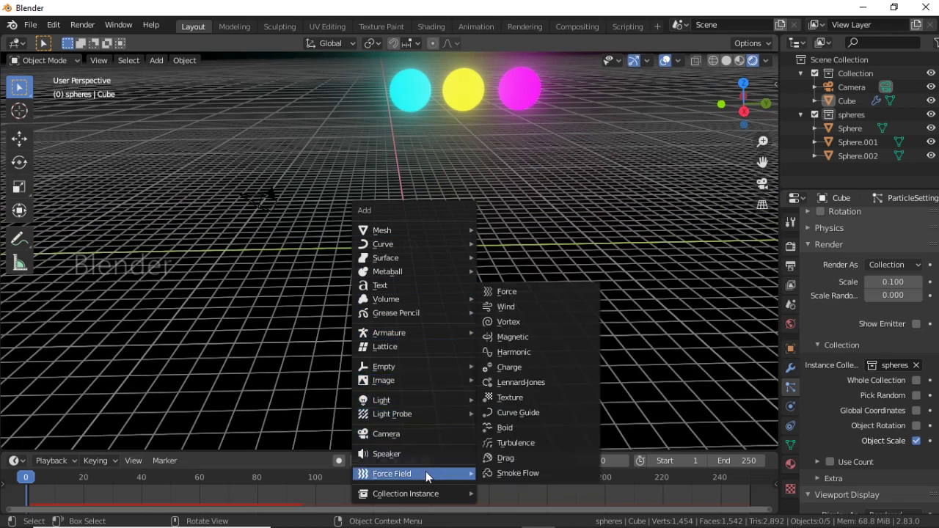
{"action": "mouse_move", "coordinate": [414, 473]}
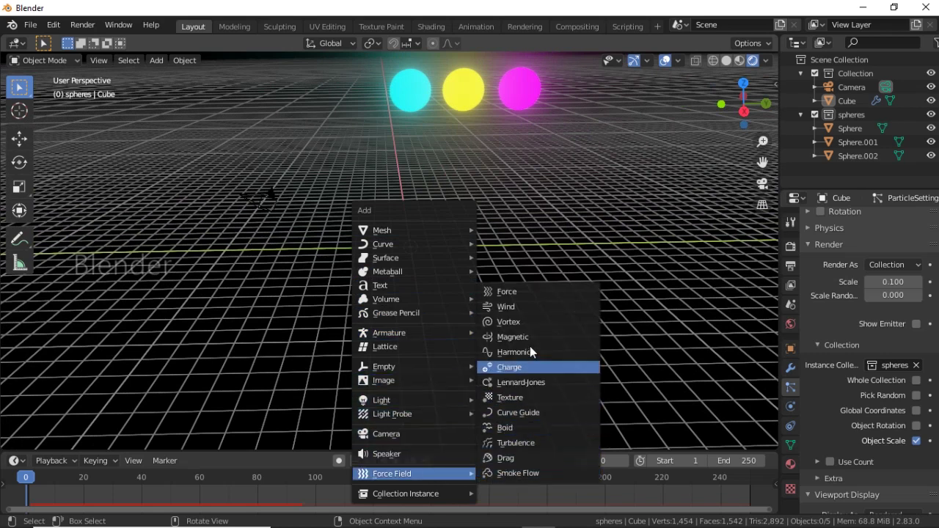
{"action": "left_click", "coordinate": [528, 323]}
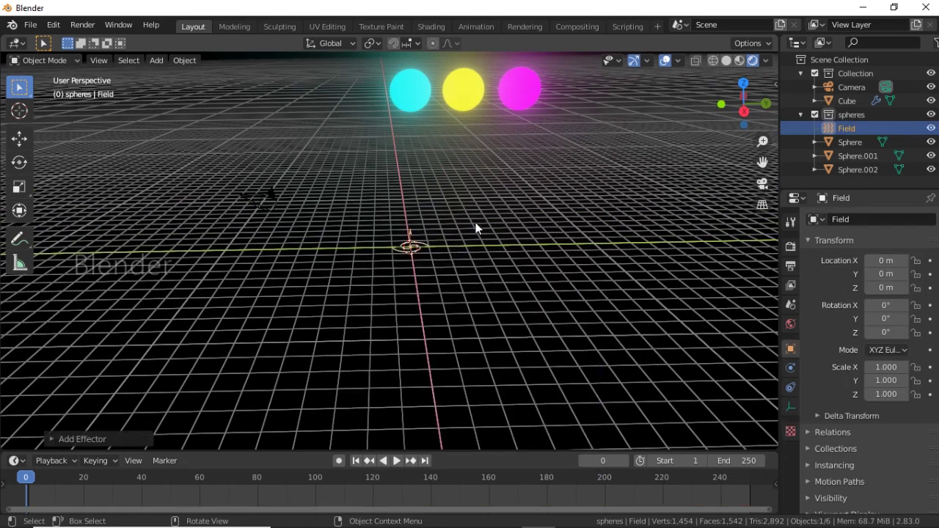
{"action": "double_click", "coordinate": [856, 128]}
{"action": "key", "text": "BackSpace"}
{"action": "type", "text": "vortex"}
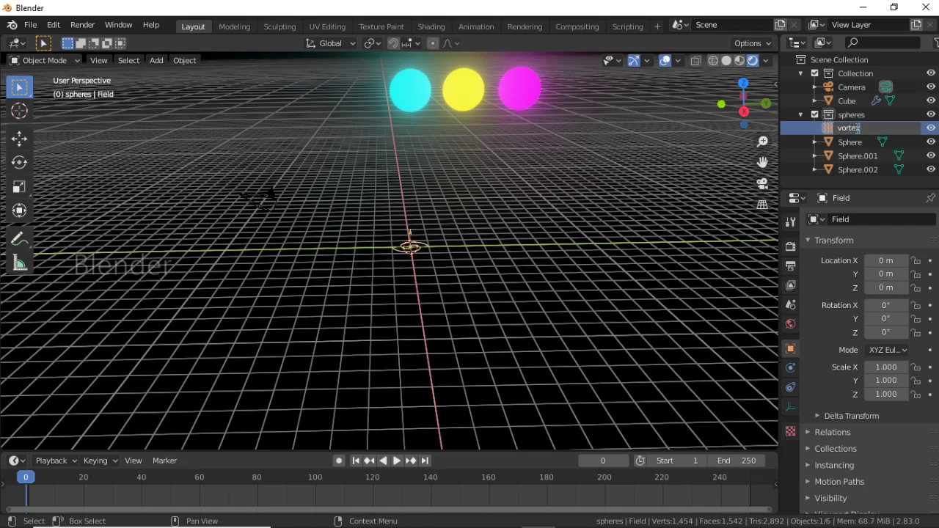
{"action": "key", "text": "Return"}
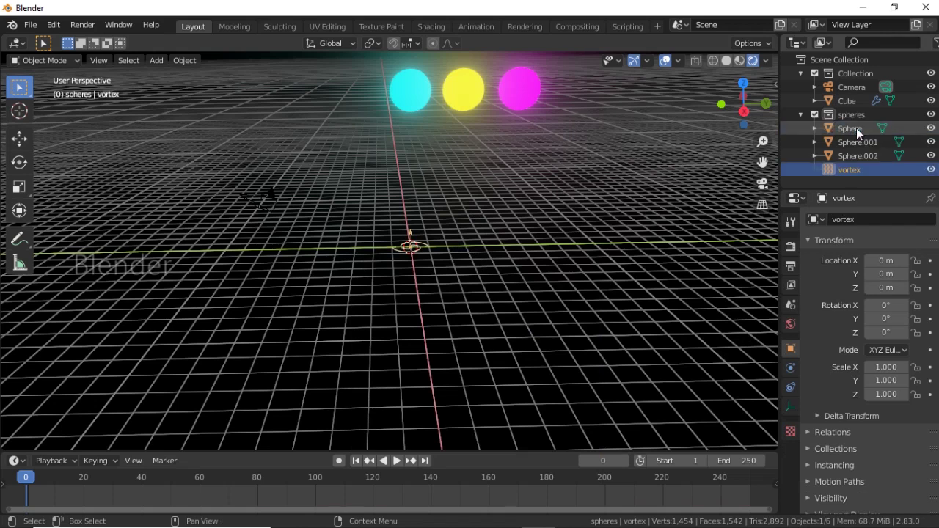
Preview the vortex in playback, rewind to frame 0 and select the Cube.
{"action": "key", "text": "space"}
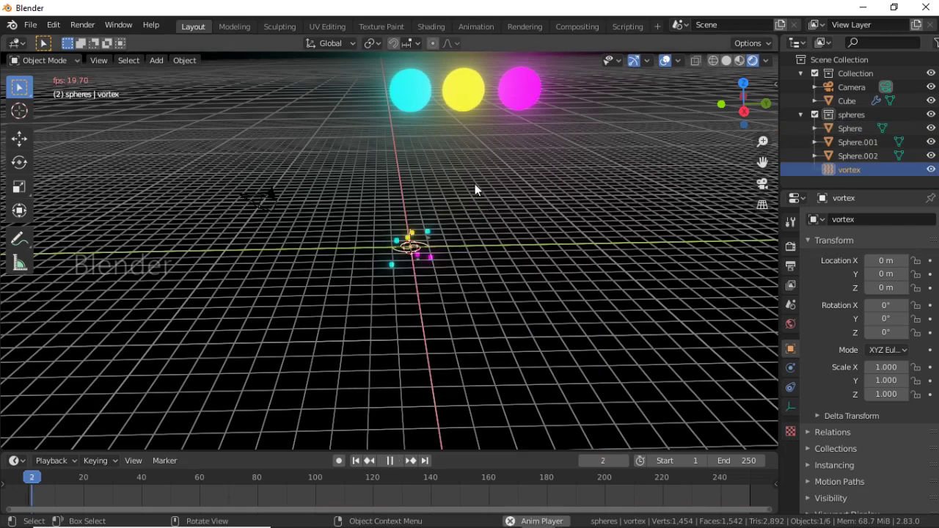
{"action": "scroll", "coordinate": [497, 188], "scroll_direction": "up", "scroll_amount": 4}
{"action": "key", "text": "space"}
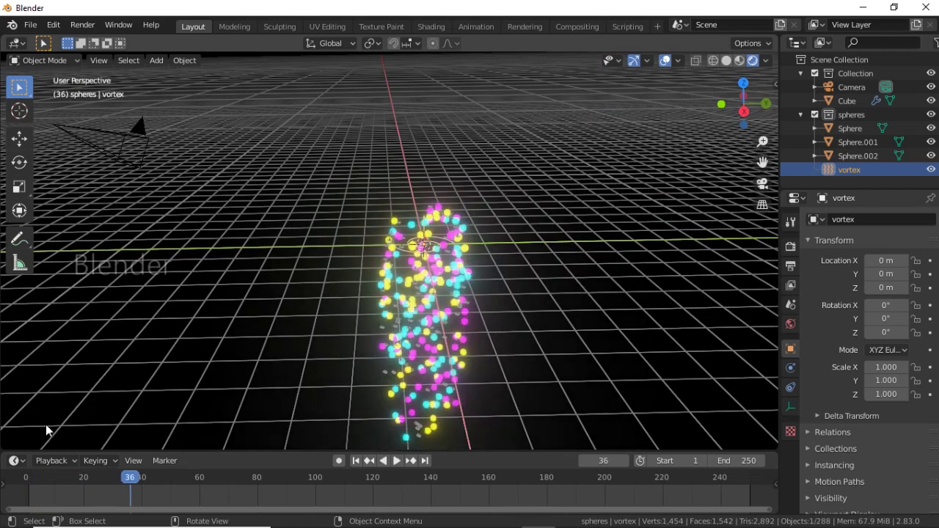
{"action": "left_click", "coordinate": [26, 488]}
{"action": "left_click", "coordinate": [388, 206]}
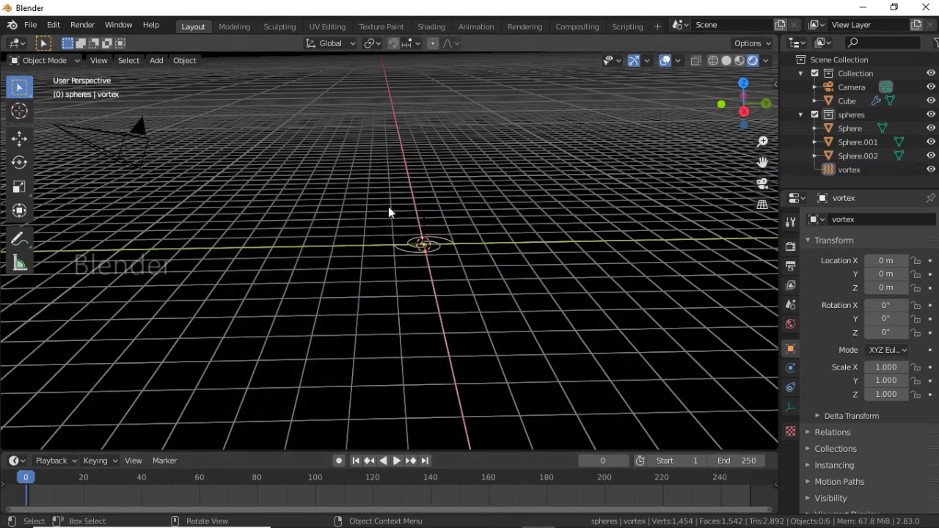
{"action": "left_click_drag", "start_coordinate": [310, 133], "coordinate": [452, 209]}
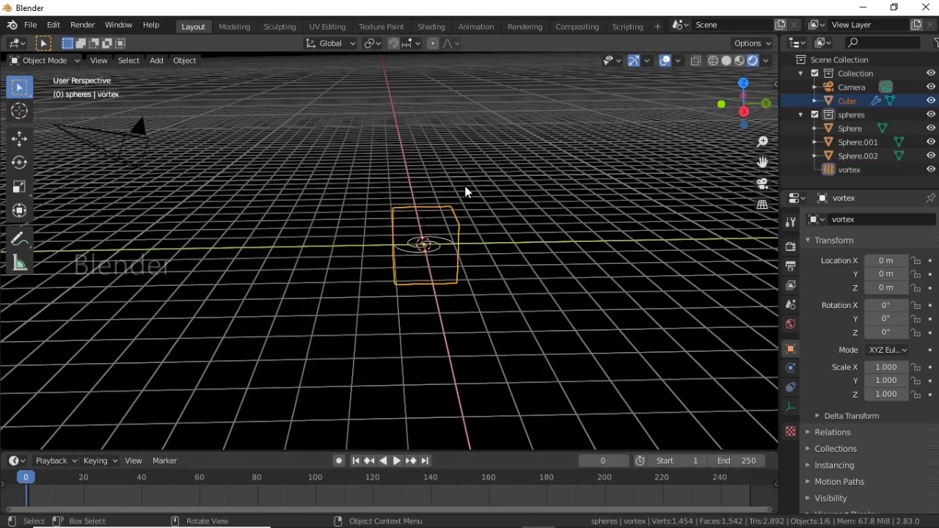
{"action": "left_click", "coordinate": [457, 227]}
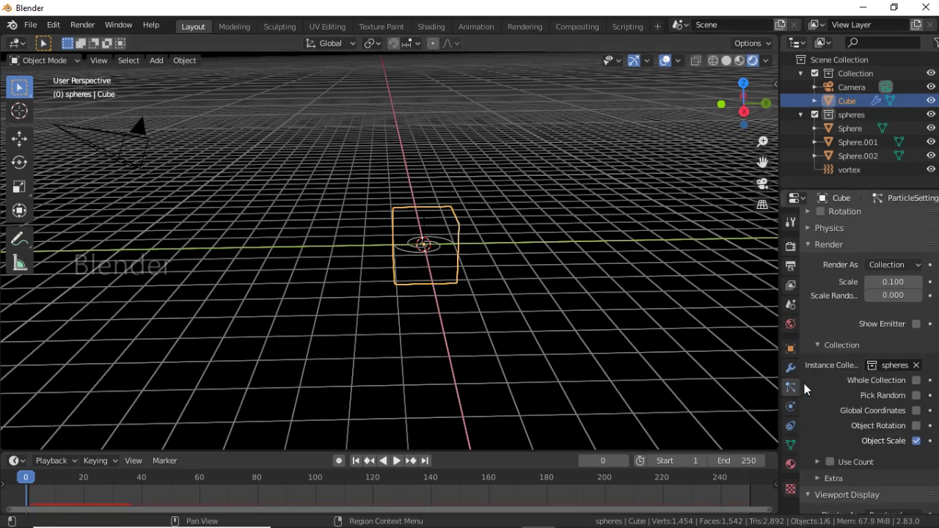
Set the Cube particles' Brownian force to 6.
{"action": "scroll", "coordinate": [881, 318], "scroll_direction": "down", "scroll_amount": 1}
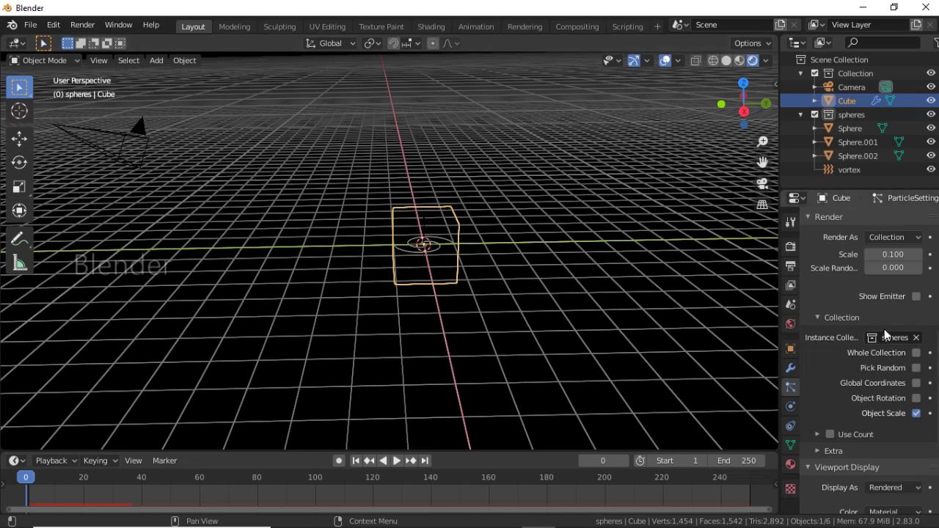
{"action": "scroll", "coordinate": [884, 329], "scroll_direction": "up", "scroll_amount": 3}
{"action": "left_click", "coordinate": [824, 283]}
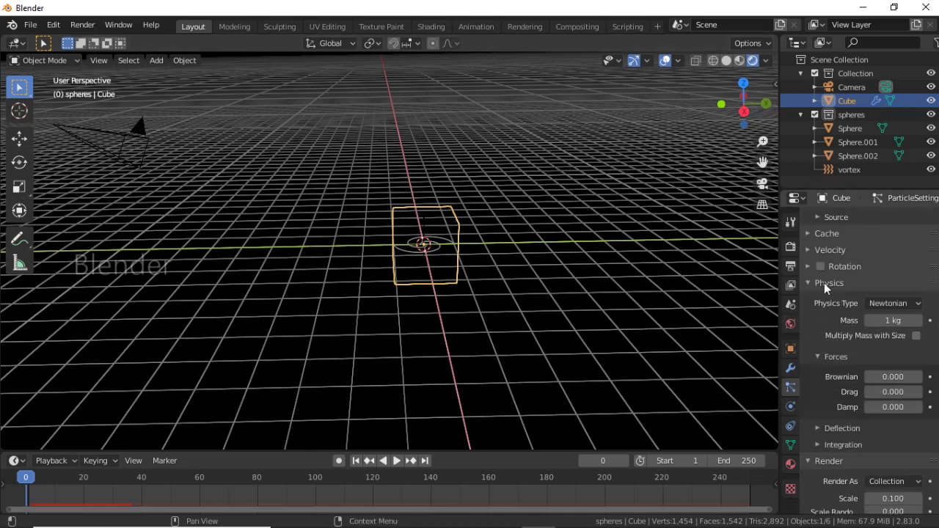
{"action": "left_click", "coordinate": [891, 376]}
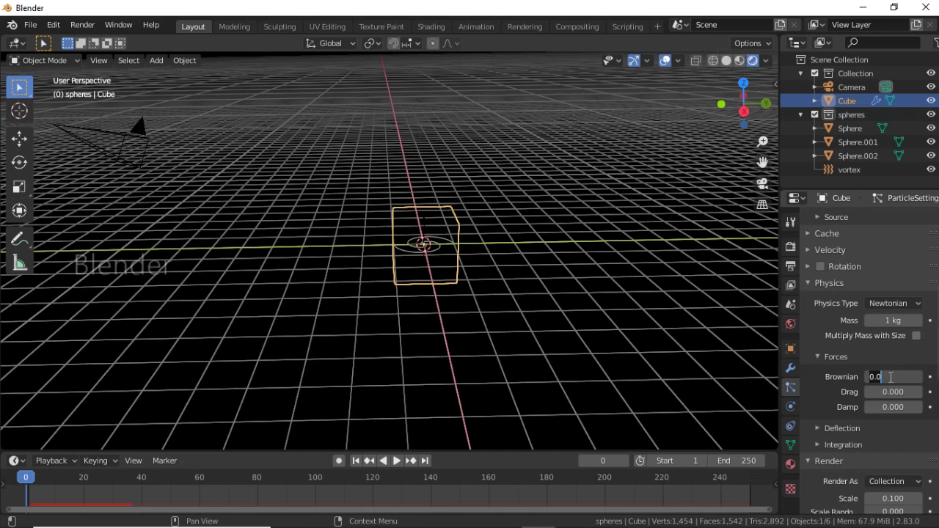
{"action": "type", "text": "6"}
{"action": "key", "text": "Return"}
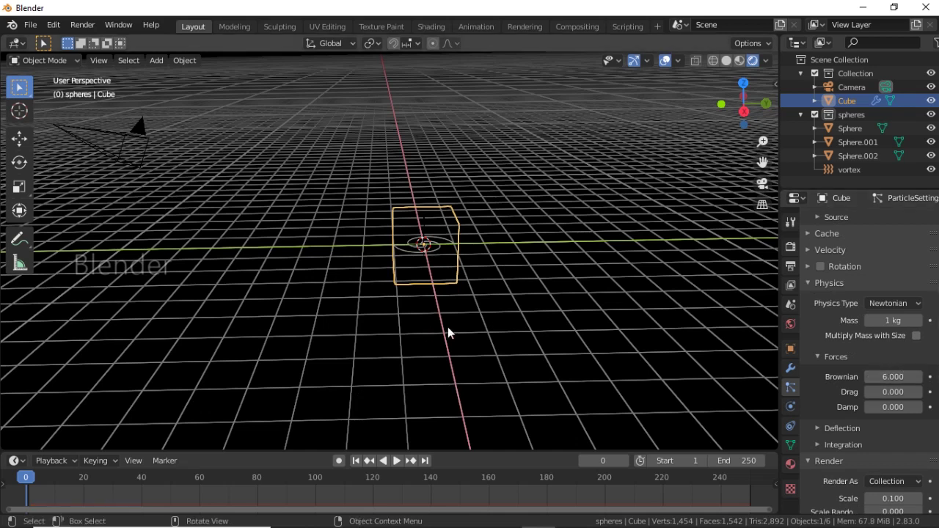
Play the animation to test the Brownian jitter, then rewind to frame 0.
{"action": "middle_click_drag", "start_coordinate": [447, 328], "coordinate": [467, 332]}
{"action": "key", "text": "space"}
{"action": "middle_click_drag", "start_coordinate": [528, 331], "coordinate": [504, 329]}
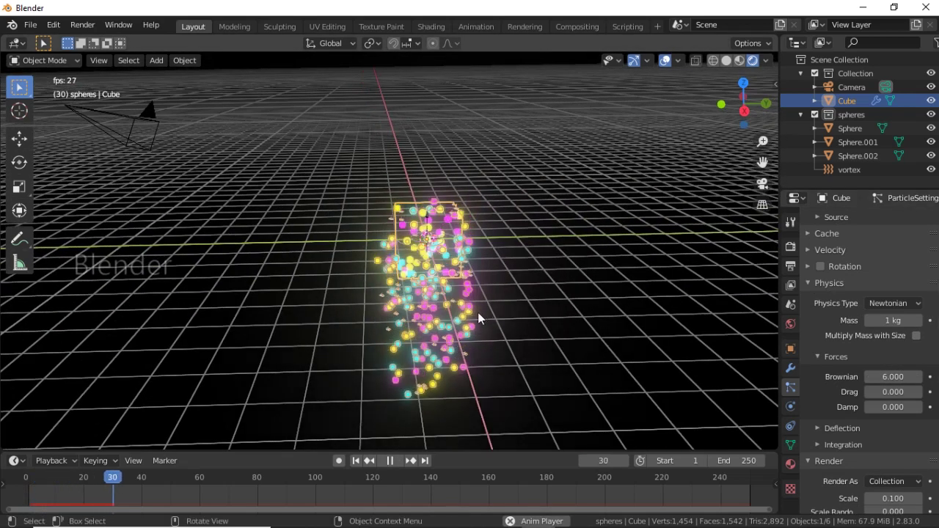
{"action": "left_click", "coordinate": [26, 480]}
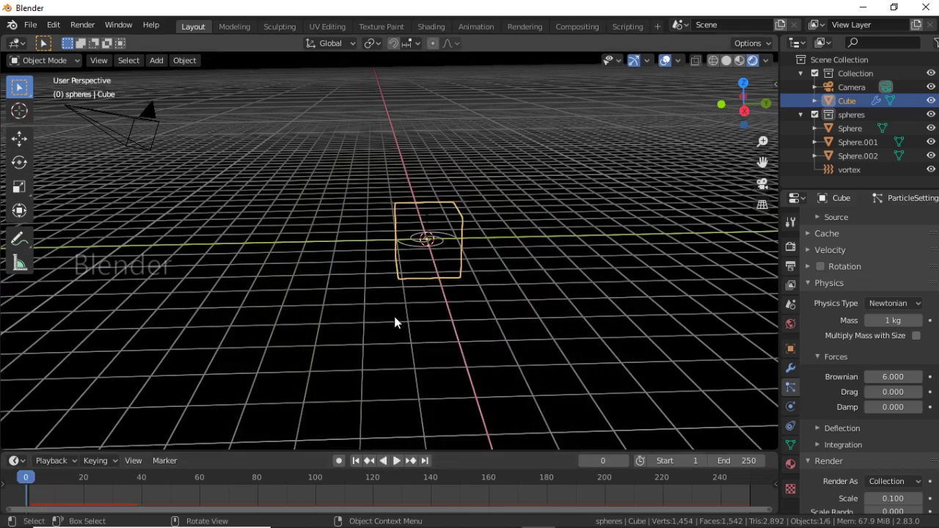
Set the particles' Gravity field weight to 0.
{"action": "scroll", "coordinate": [896, 439], "scroll_direction": "down", "scroll_amount": 3}
{"action": "scroll", "coordinate": [898, 436], "scroll_direction": "down", "scroll_amount": 6}
{"action": "scroll", "coordinate": [901, 425], "scroll_direction": "down", "scroll_amount": 4}
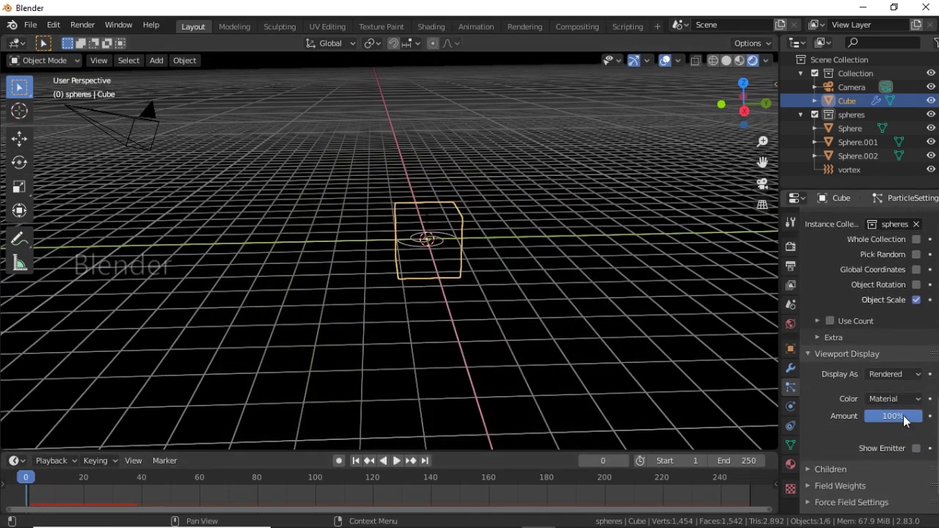
{"action": "scroll", "coordinate": [903, 417], "scroll_direction": "down", "scroll_amount": 2}
{"action": "left_click", "coordinate": [848, 456]}
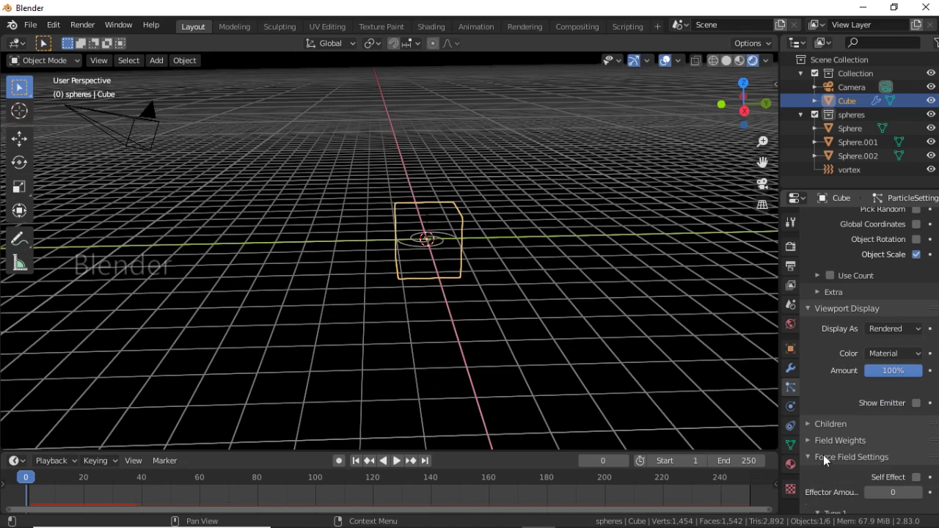
{"action": "left_click", "coordinate": [823, 455]}
{"action": "left_click", "coordinate": [833, 440]}
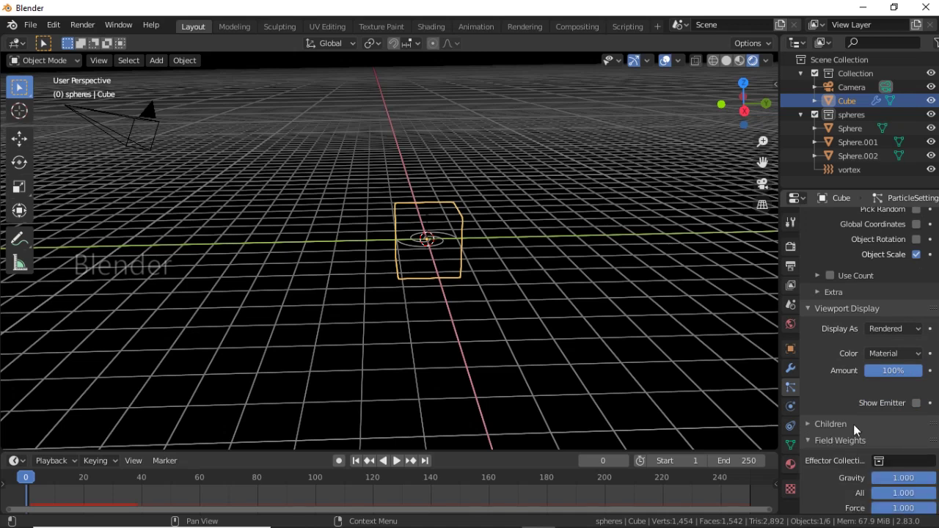
{"action": "scroll", "coordinate": [865, 418], "scroll_direction": "down", "scroll_amount": 2}
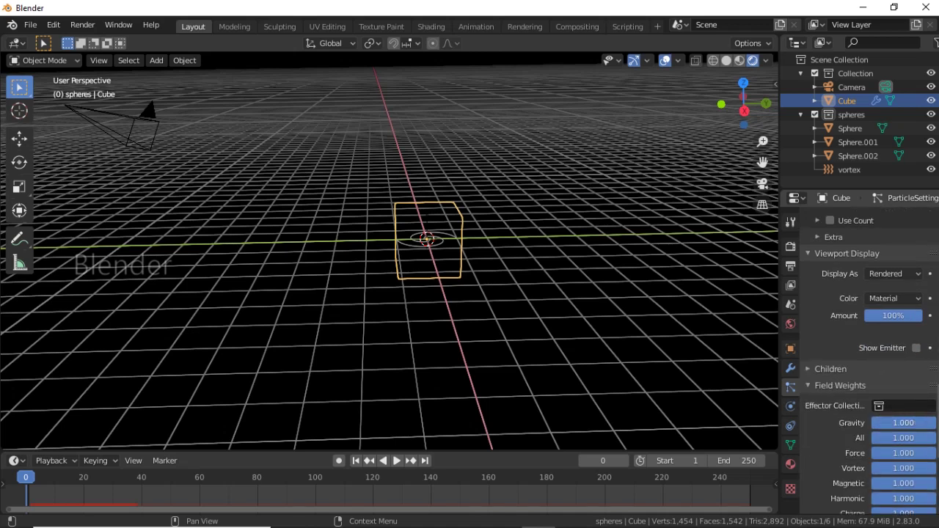
{"action": "left_click_drag", "start_coordinate": [903, 422], "coordinate": [871, 423]}
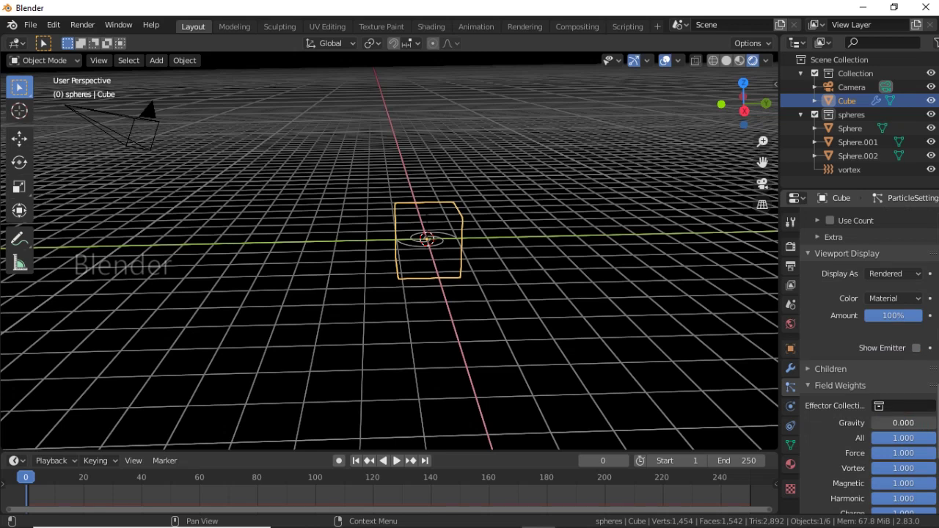
Play the animation and orbit to watch the coloured spheres float.
{"action": "key", "text": "space"}
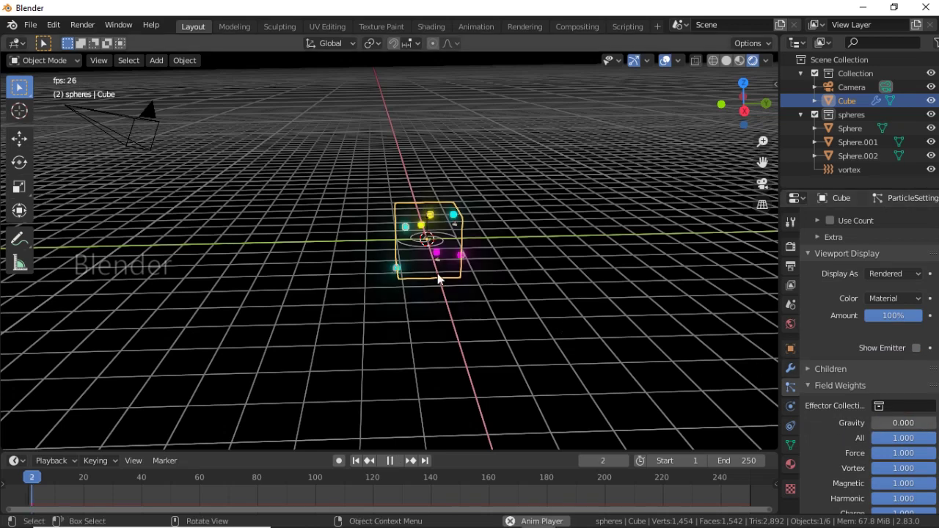
{"action": "mouse_move", "coordinate": [441, 298]}
{"action": "middle_mouse_down"}
{"action": "mouse_move", "coordinate": [462, 300]}
{"action": "mouse_move", "coordinate": [593, 223]}
{"action": "mouse_move", "coordinate": [574, 330]}
{"action": "middle_mouse_up"}
{"action": "left_click", "coordinate": [551, 248]}
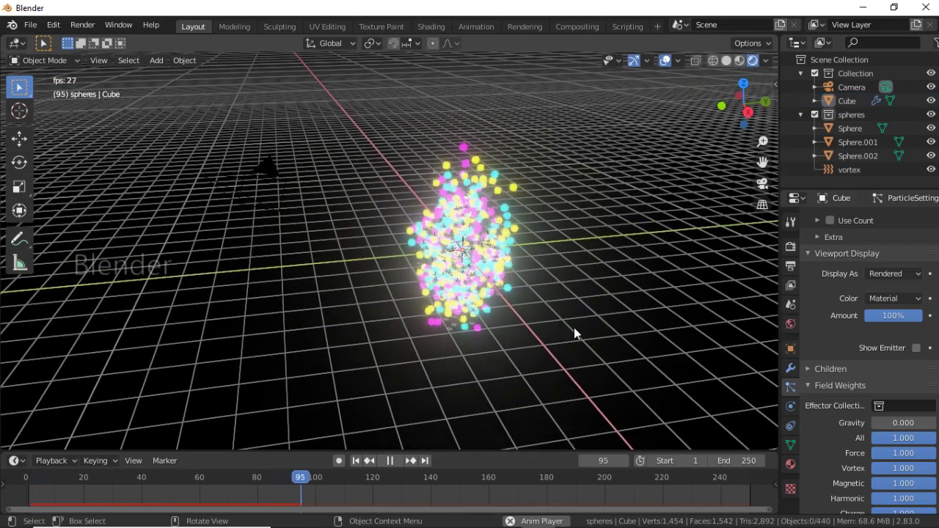
{"action": "scroll", "coordinate": [488, 373], "scroll_direction": "up", "scroll_amount": 2}
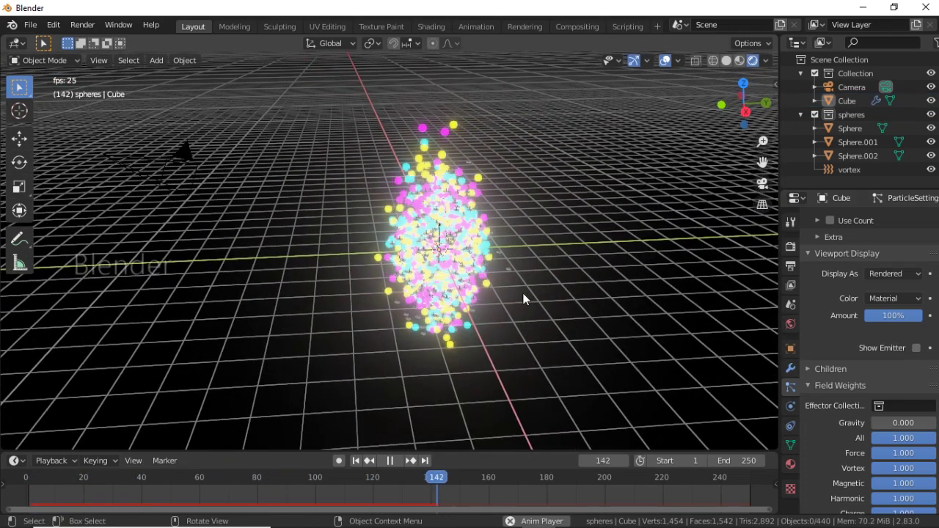
{"action": "scroll", "coordinate": [549, 269], "scroll_direction": "up", "scroll_amount": 2}
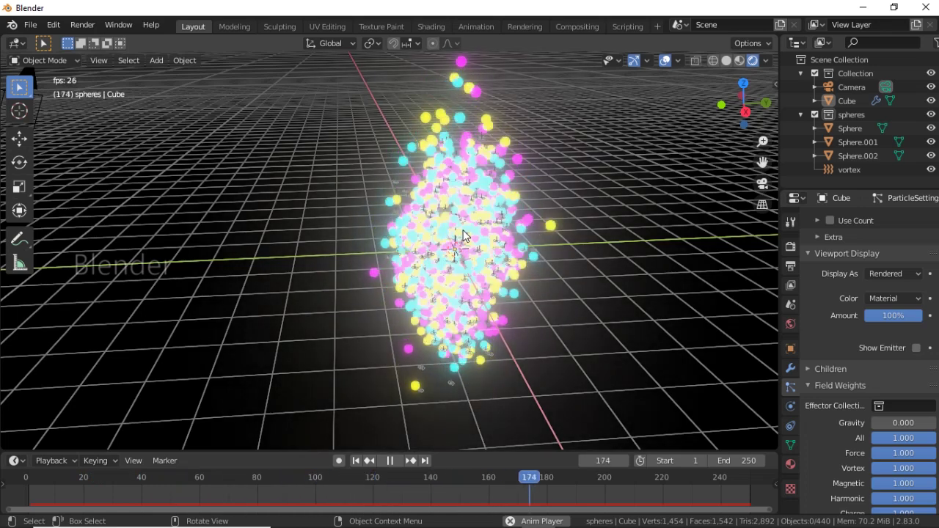
Stop playback at frame 0 and move the vortex field along Y to about 7.14 m.
{"action": "key", "text": "space"}
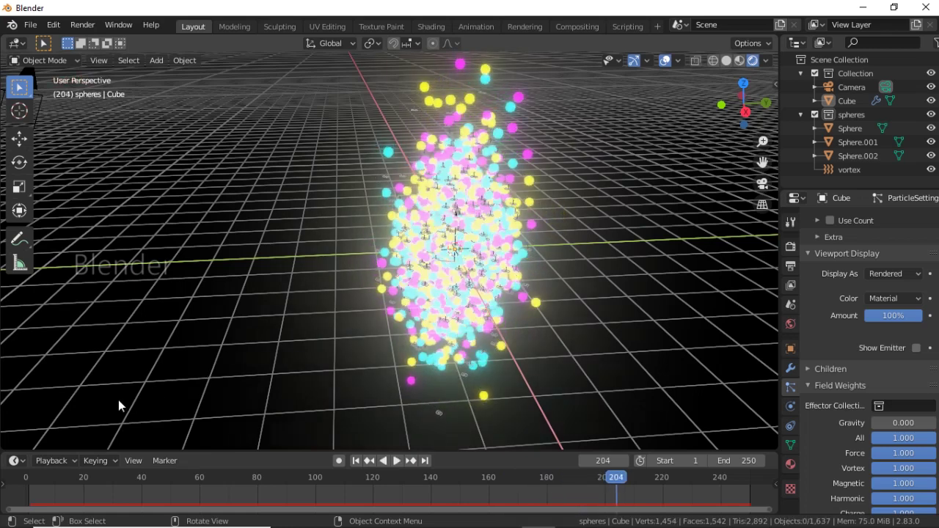
{"action": "left_click", "coordinate": [27, 477]}
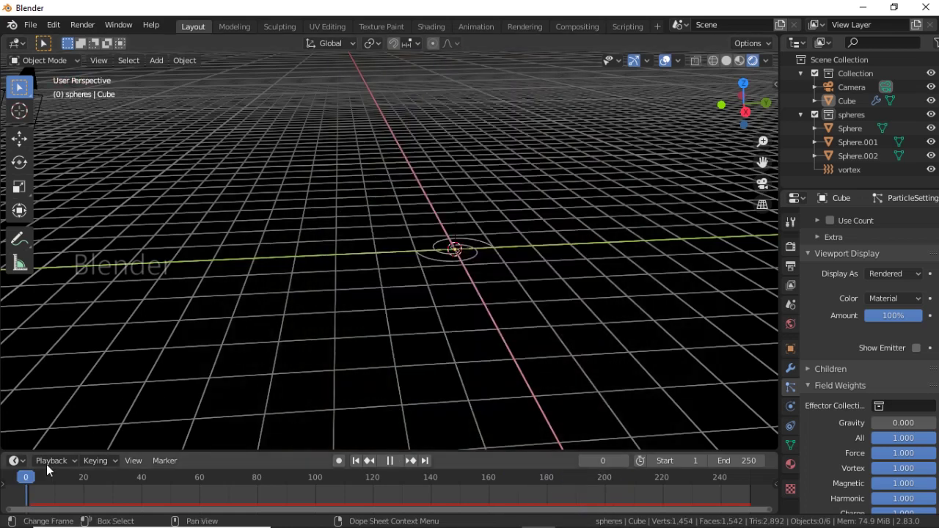
{"action": "left_click", "coordinate": [466, 242]}
{"action": "left_click", "coordinate": [848, 169]}
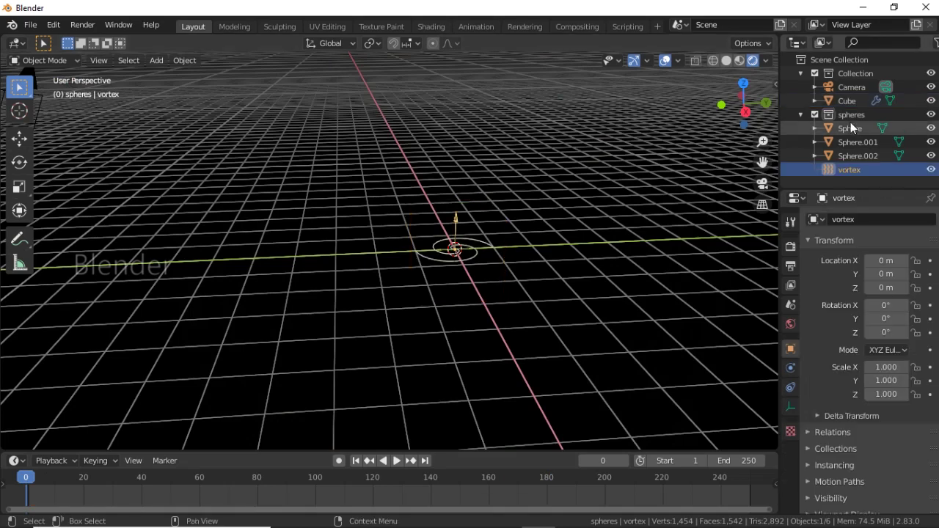
{"action": "middle_click_drag", "start_coordinate": [443, 254], "coordinate": [509, 260]}
{"action": "key", "text": "g"}
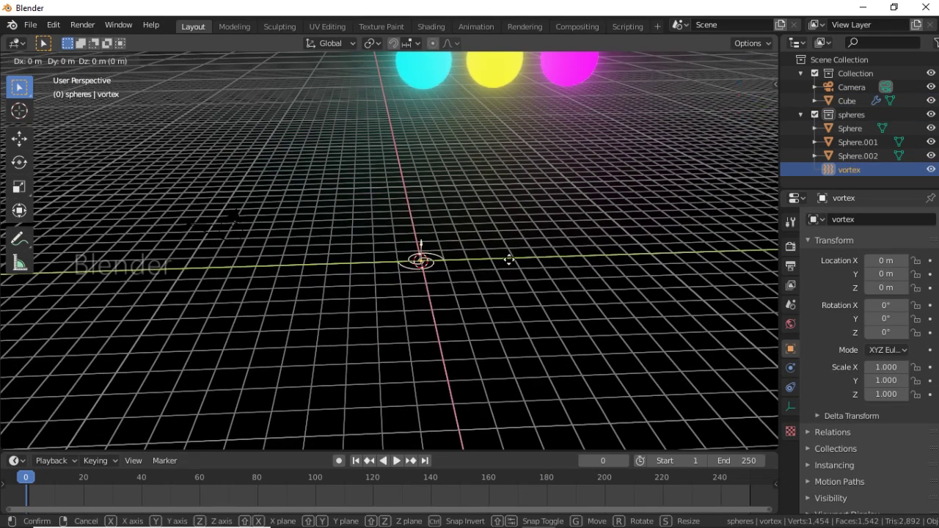
{"action": "key", "text": "y"}
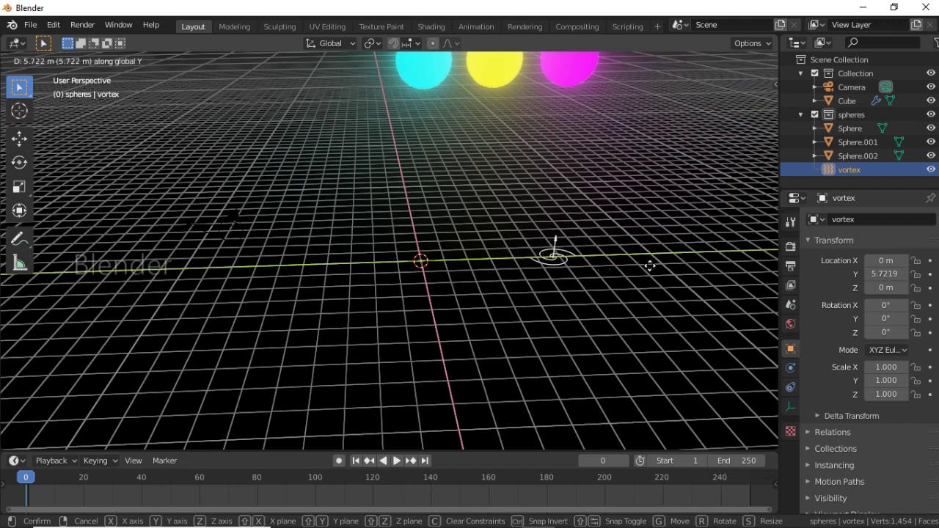
{"action": "left_click", "coordinate": [676, 265]}
{"action": "key", "text": "shift+a"}
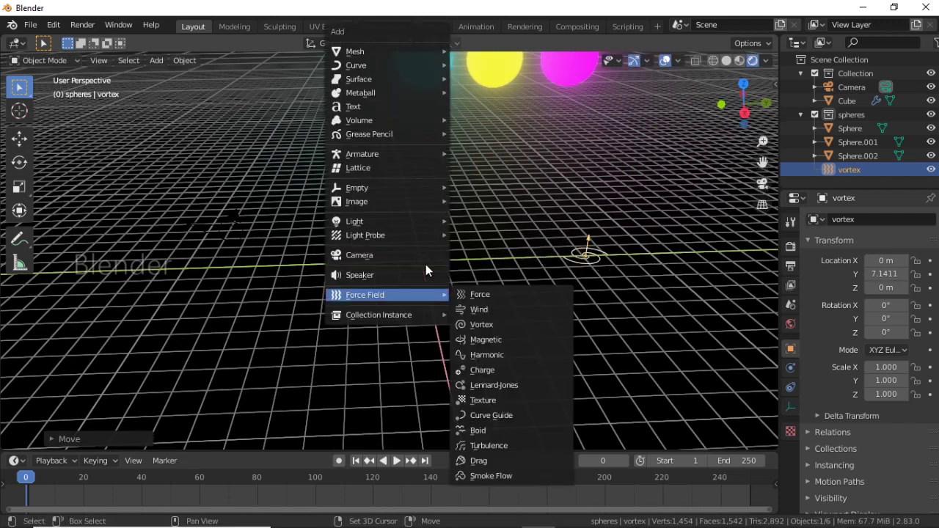
Add a wind force field at the origin, then start and cancel a Y-axis move.
{"action": "left_click", "coordinate": [483, 311]}
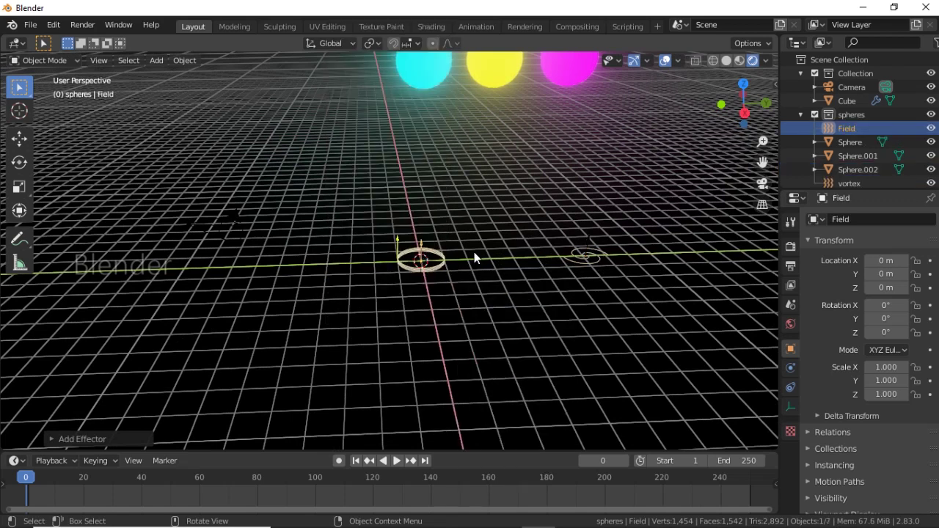
{"action": "key", "text": "g"}
{"action": "key", "text": "y"}
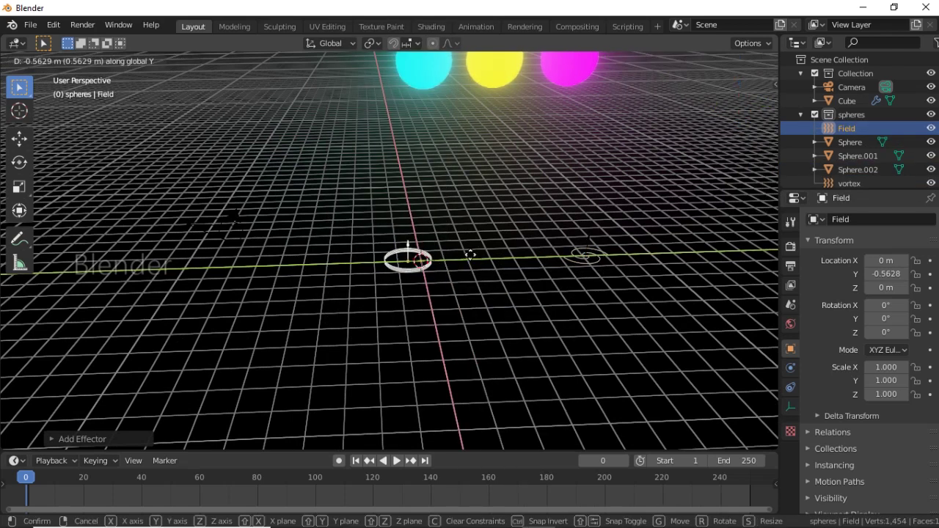
{"action": "right_click", "coordinate": [472, 256]}
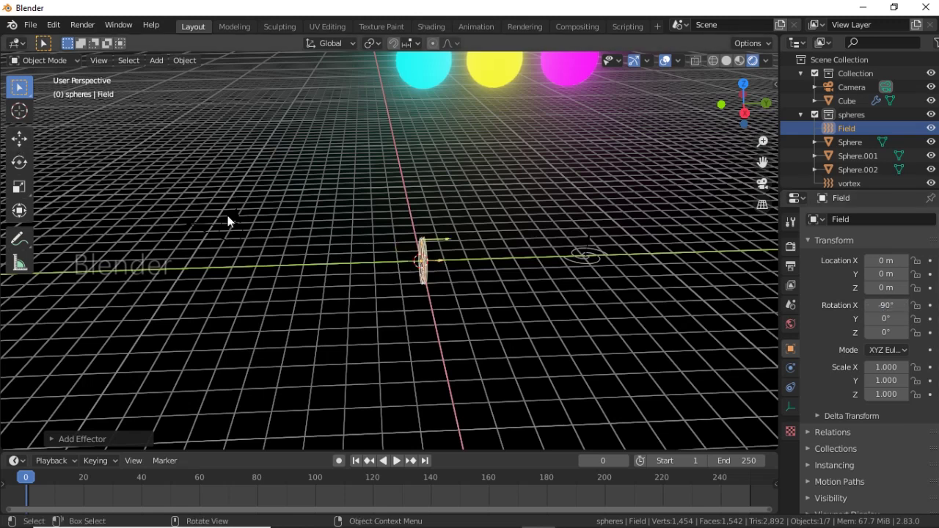
{"action": "right_click", "coordinate": [490, 236]}
Increase the wind strength and confirm the field at Y -3.58 m.
{"action": "scroll", "coordinate": [492, 216], "scroll_direction": "up", "scroll_amount": 3}
{"action": "scroll", "coordinate": [494, 216], "scroll_direction": "up", "scroll_amount": 1}
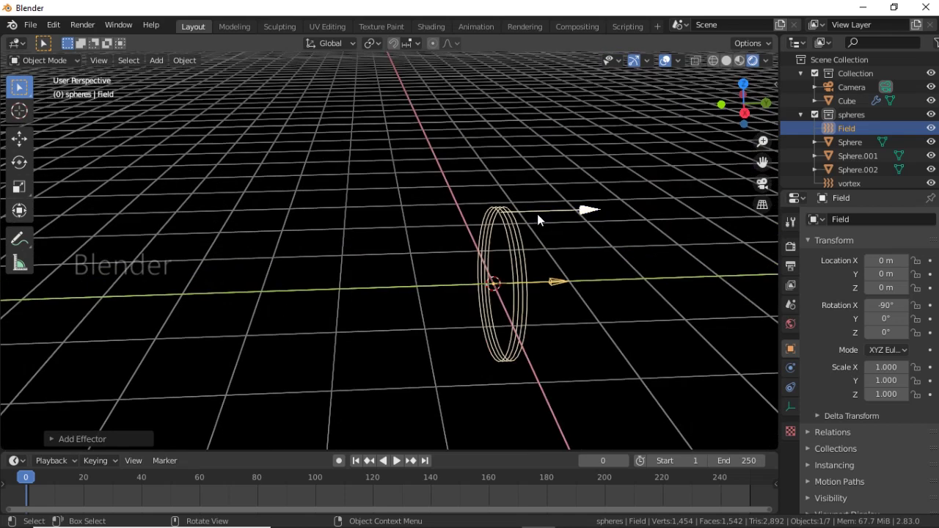
{"action": "scroll", "coordinate": [513, 219], "scroll_direction": "up", "scroll_amount": 1}
{"action": "scroll", "coordinate": [496, 222], "scroll_direction": "up", "scroll_amount": 1}
{"action": "left_click_drag", "start_coordinate": [493, 231], "coordinate": [502, 231]}
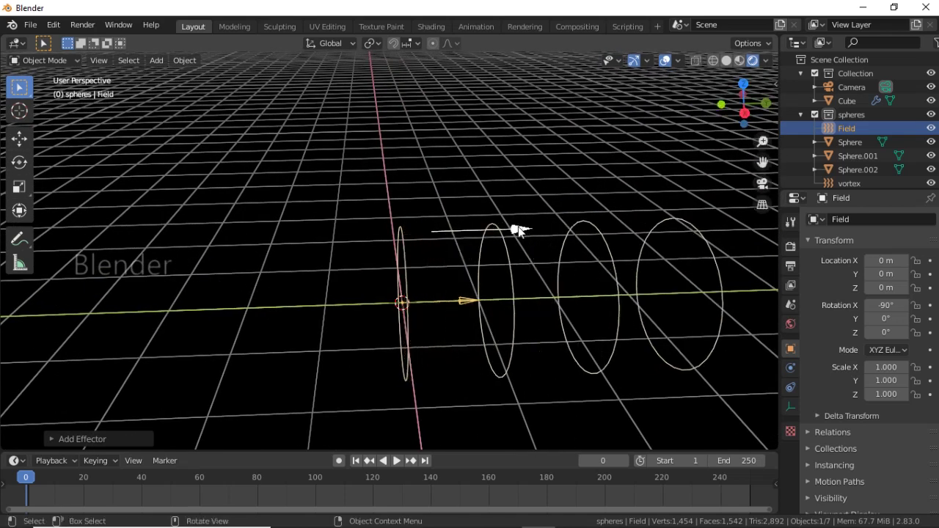
{"action": "scroll", "coordinate": [513, 232], "scroll_direction": "down", "scroll_amount": 1}
{"action": "scroll", "coordinate": [477, 236], "scroll_direction": "down", "scroll_amount": 1}
{"action": "scroll", "coordinate": [498, 246], "scroll_direction": "down", "scroll_amount": 1}
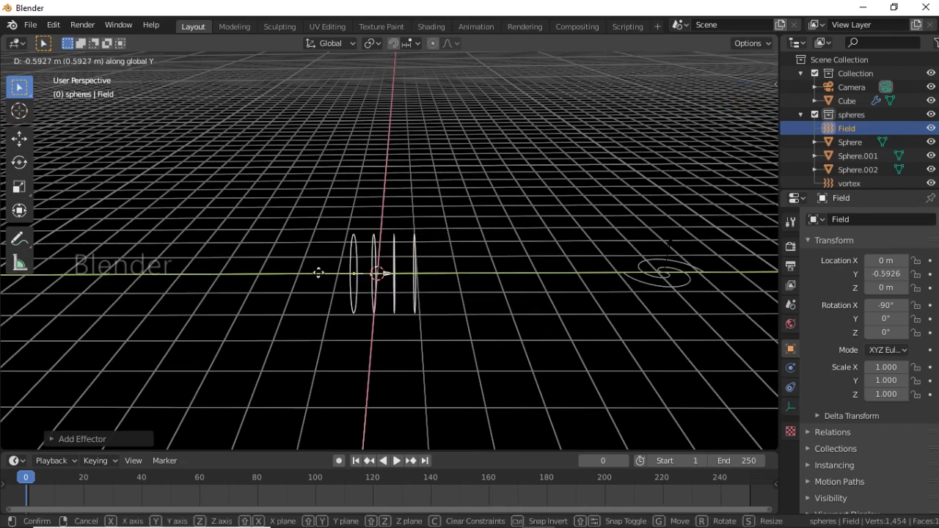
{"action": "left_click", "coordinate": [253, 265]}
Play the animation and orbit to watch the wind blow particles into the vortex.
{"action": "key", "text": "space"}
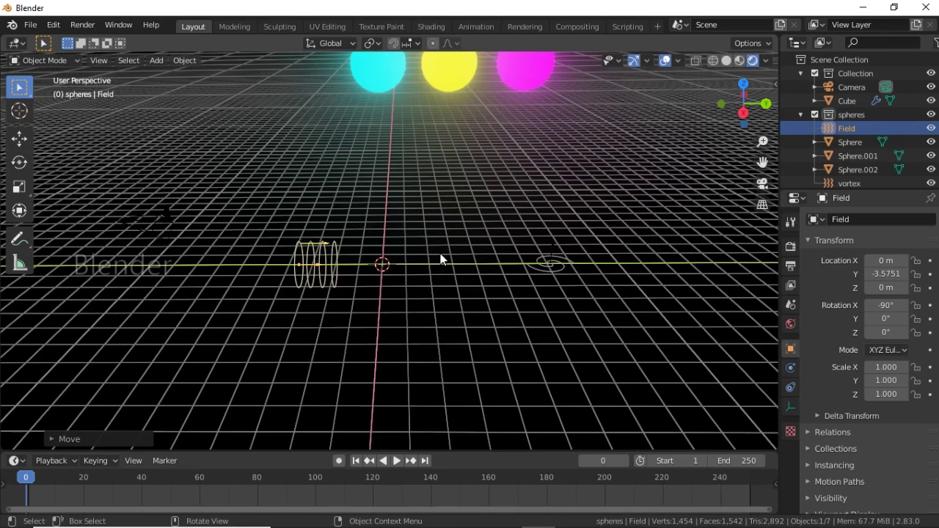
{"action": "mouse_move", "coordinate": [478, 297]}
{"action": "middle_mouse_down"}
{"action": "mouse_move", "coordinate": [403, 304]}
{"action": "mouse_move", "coordinate": [519, 290]}
{"action": "mouse_move", "coordinate": [545, 315]}
{"action": "mouse_move", "coordinate": [521, 340]}
{"action": "mouse_move", "coordinate": [522, 272]}
{"action": "middle_mouse_up"}
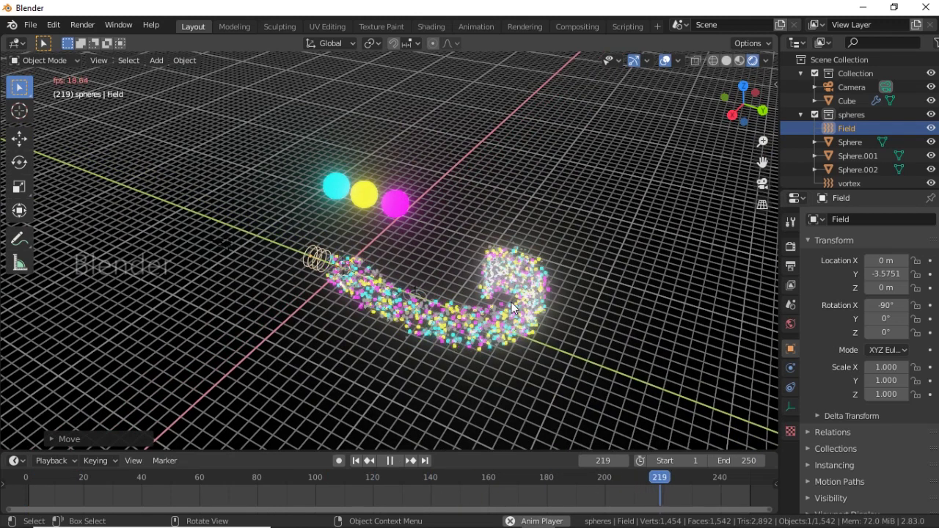
{"action": "middle_click_drag", "start_coordinate": [480, 302], "coordinate": [413, 308]}
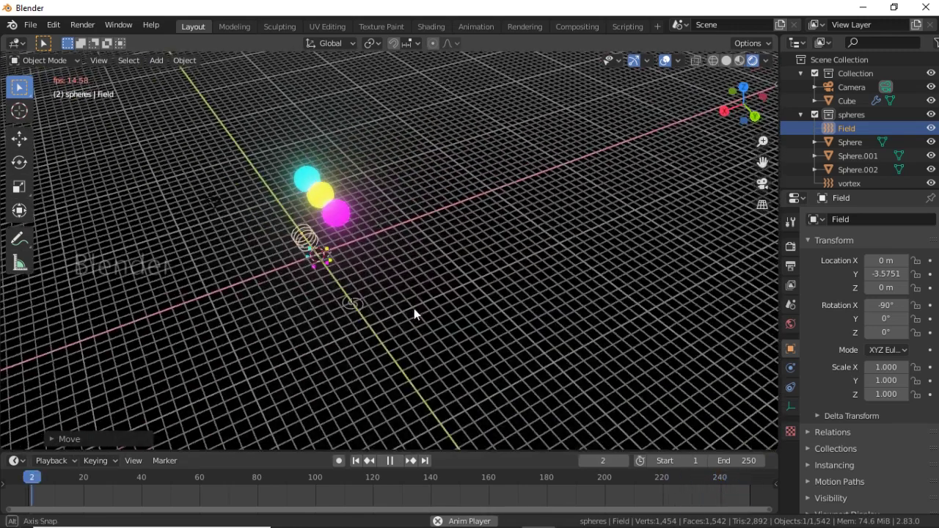
{"action": "key", "text": "space"}
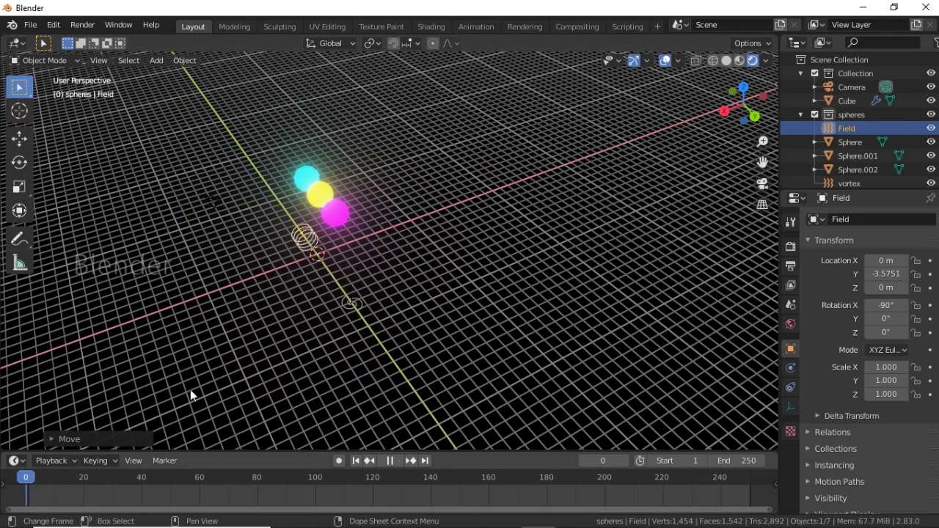
Orbit toward the spheres and select the vortex field.
{"action": "middle_click_drag", "start_coordinate": [306, 347], "coordinate": [373, 316]}
{"action": "scroll", "coordinate": [410, 352], "scroll_direction": "up", "scroll_amount": 5}
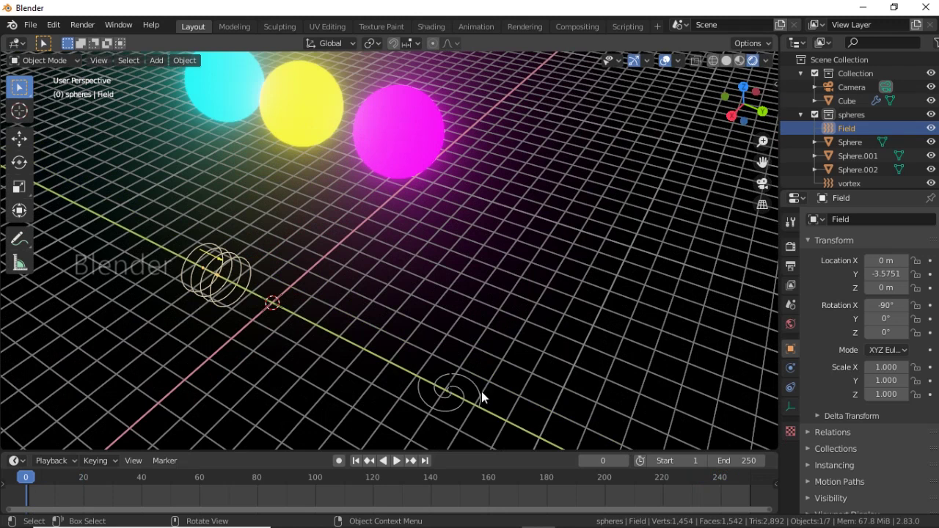
{"action": "left_click", "coordinate": [481, 391]}
{"action": "middle_click_drag", "start_coordinate": [481, 391], "coordinate": [513, 379]}
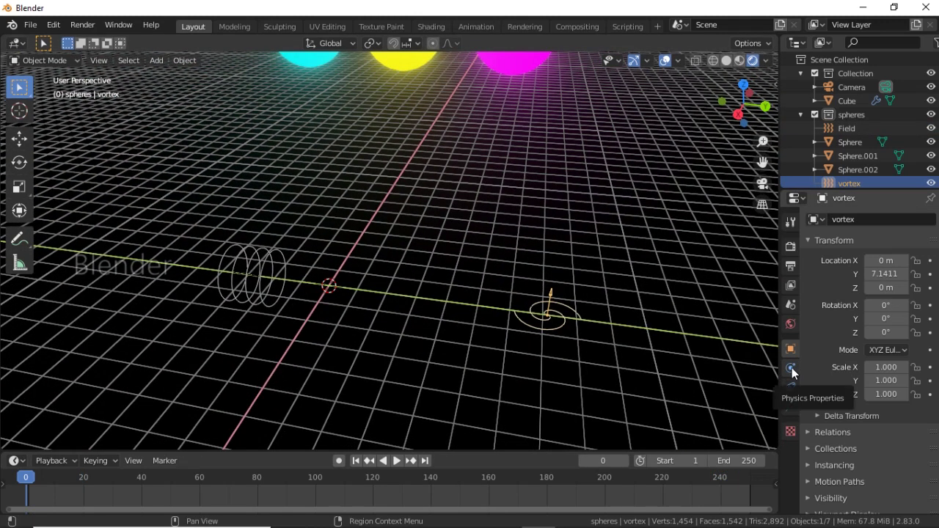
Set the vortex Strength to 3.000, play the animation, and hide the grid and overlays.
{"action": "left_click", "coordinate": [792, 368]}
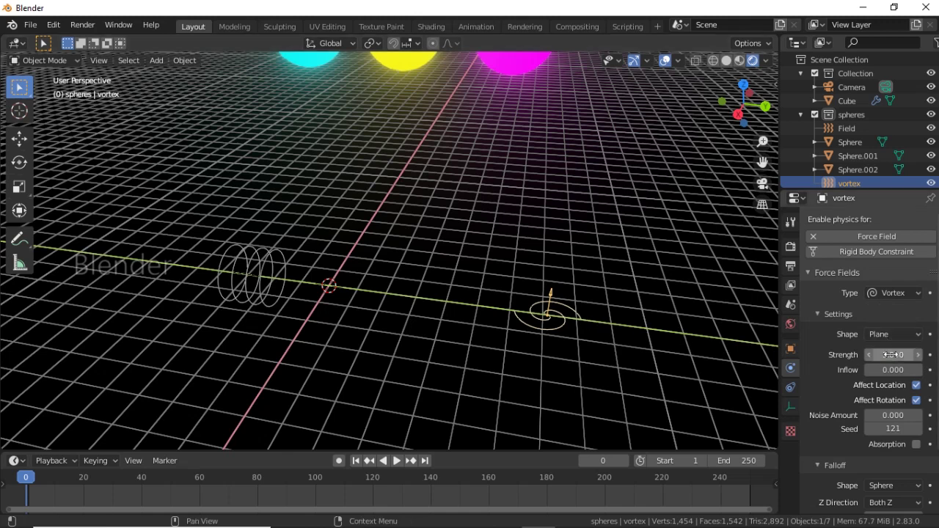
{"action": "key", "text": "space"}
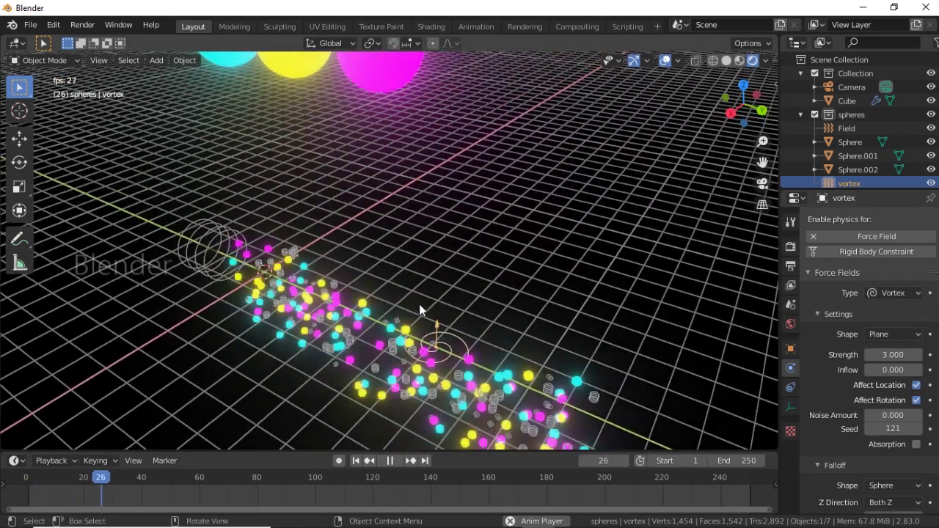
{"action": "mouse_move", "coordinate": [419, 303]}
{"action": "middle_mouse_down"}
{"action": "mouse_move", "coordinate": [424, 317]}
{"action": "mouse_move", "coordinate": [455, 314]}
{"action": "mouse_move", "coordinate": [429, 297]}
{"action": "middle_mouse_up"}
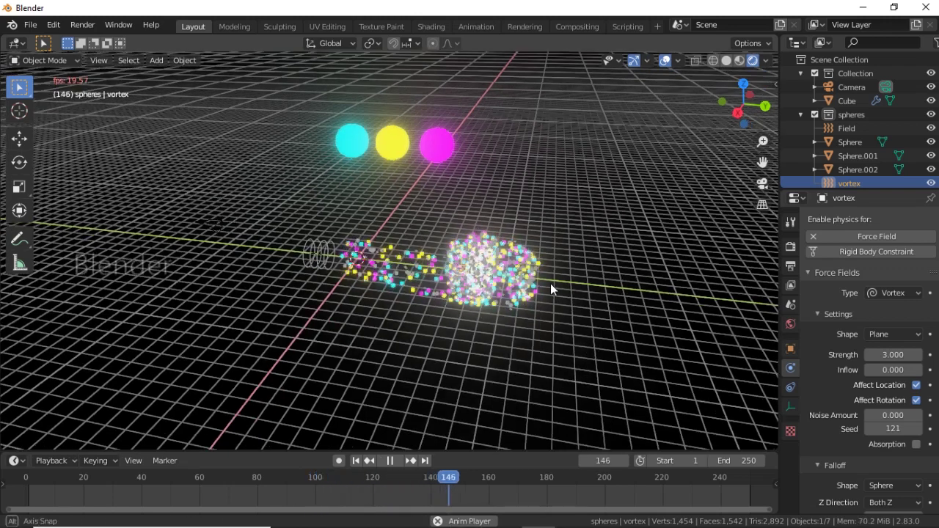
{"action": "scroll", "coordinate": [550, 283], "scroll_direction": "up", "scroll_amount": 3}
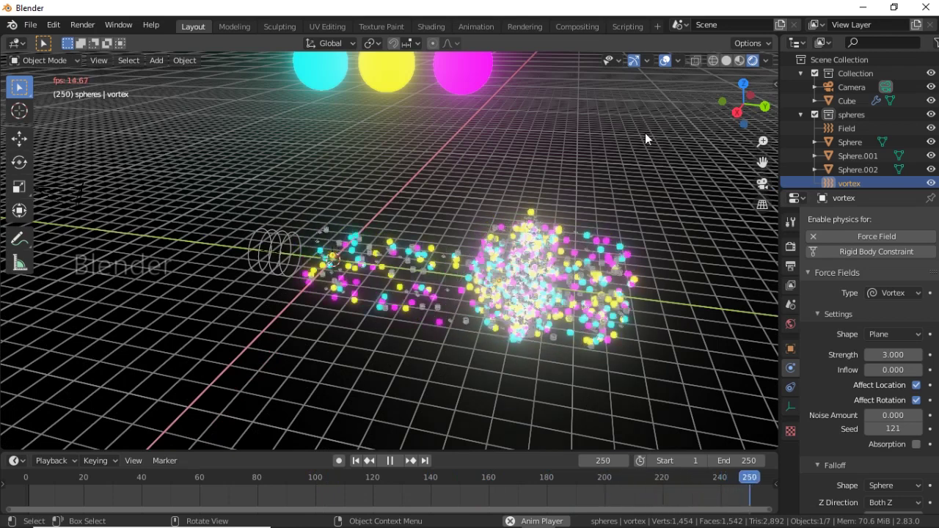
{"action": "left_click", "coordinate": [664, 62]}
{"action": "mouse_move", "coordinate": [587, 199]}
{"action": "middle_mouse_down"}
{"action": "mouse_move", "coordinate": [568, 232]}
{"action": "mouse_move", "coordinate": [603, 248]}
{"action": "mouse_move", "coordinate": [599, 222]}
{"action": "middle_mouse_up"}
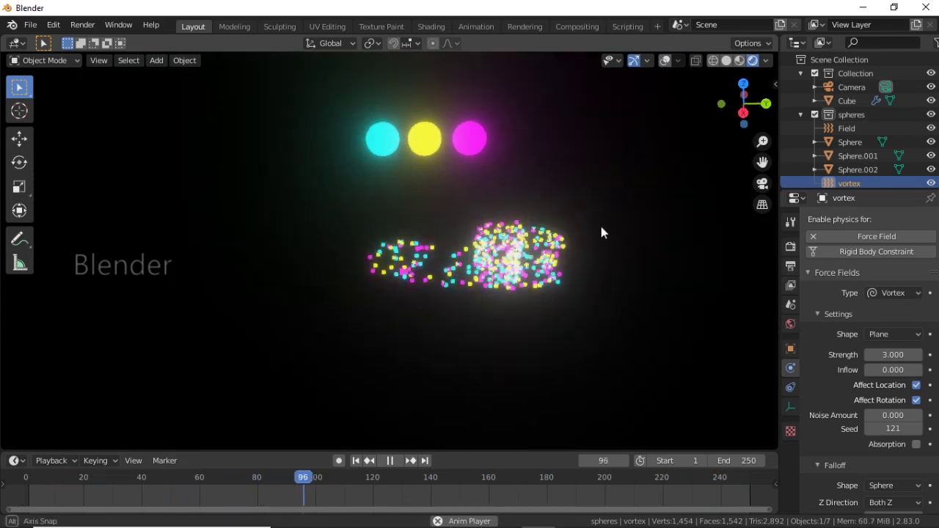
{"action": "middle_click_drag", "start_coordinate": [571, 256], "coordinate": [546, 260]}
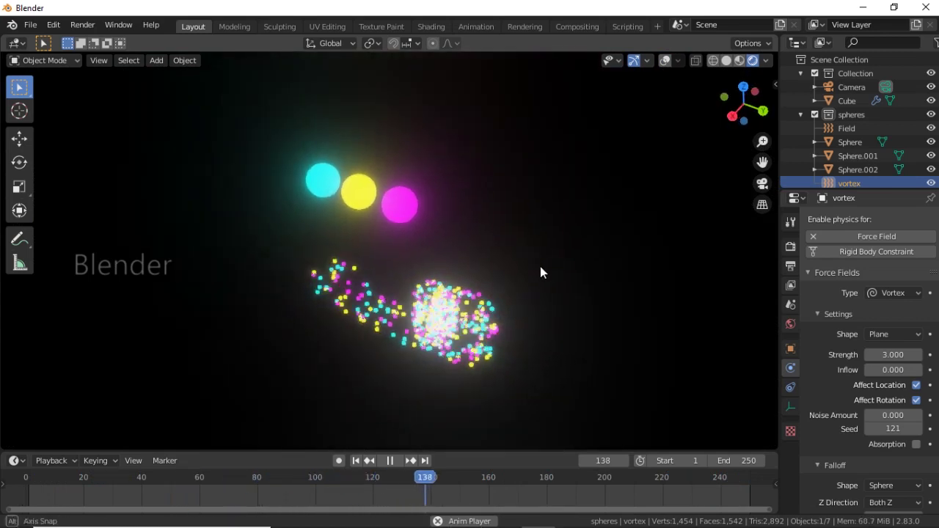